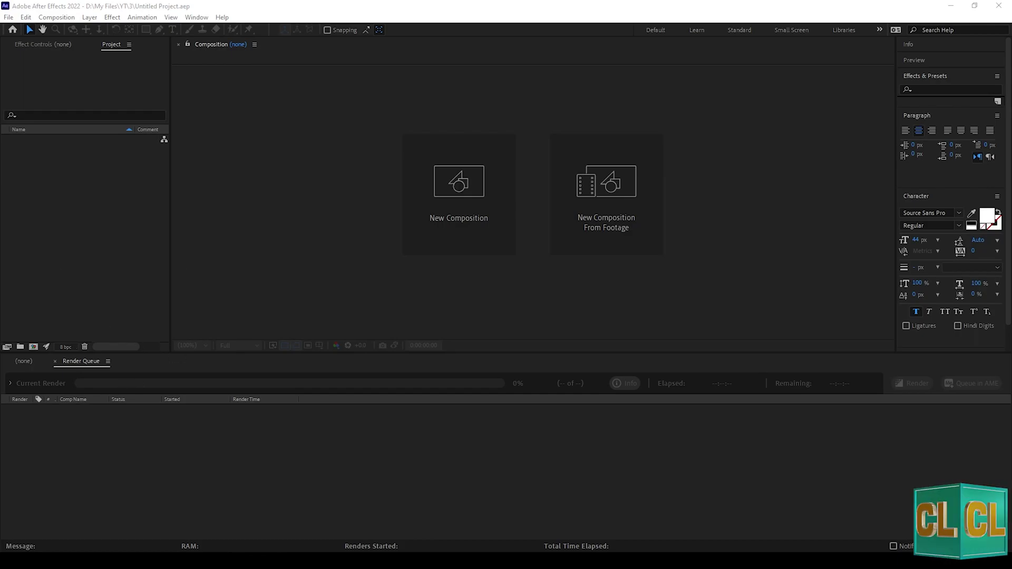
Create a 1920 x 1080 composition named Thalapath Vijay Motion Poster at 30 fps with a duration of 0:00:30:00
click(455, 240)
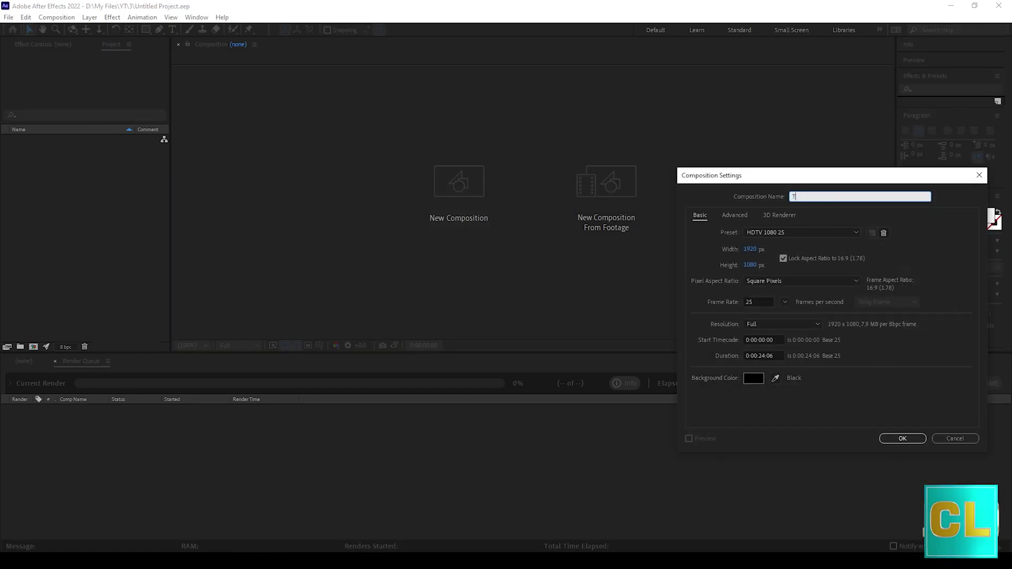
text(Thalapath Vijay Motion Poster)
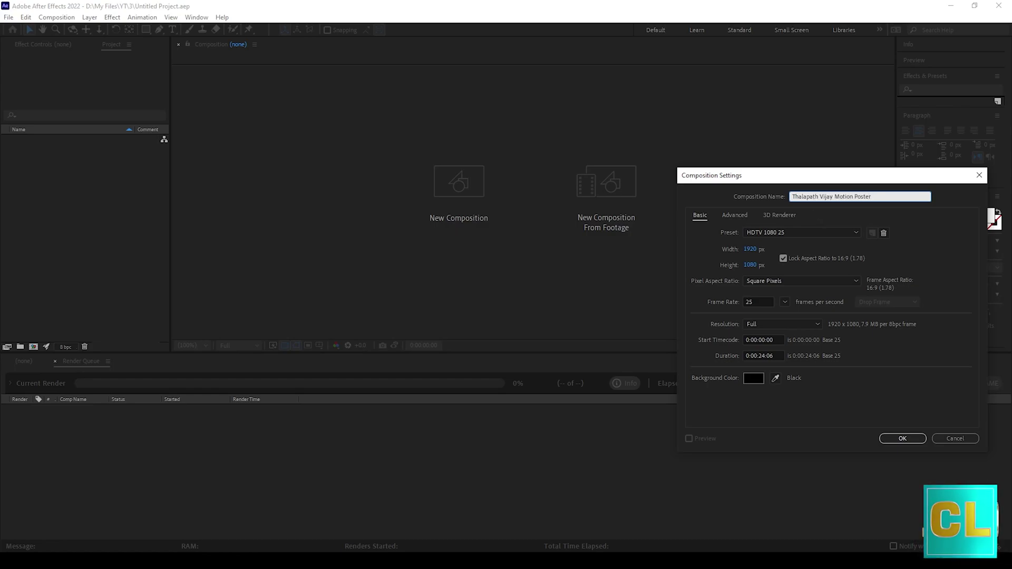
key(alt+Tab)
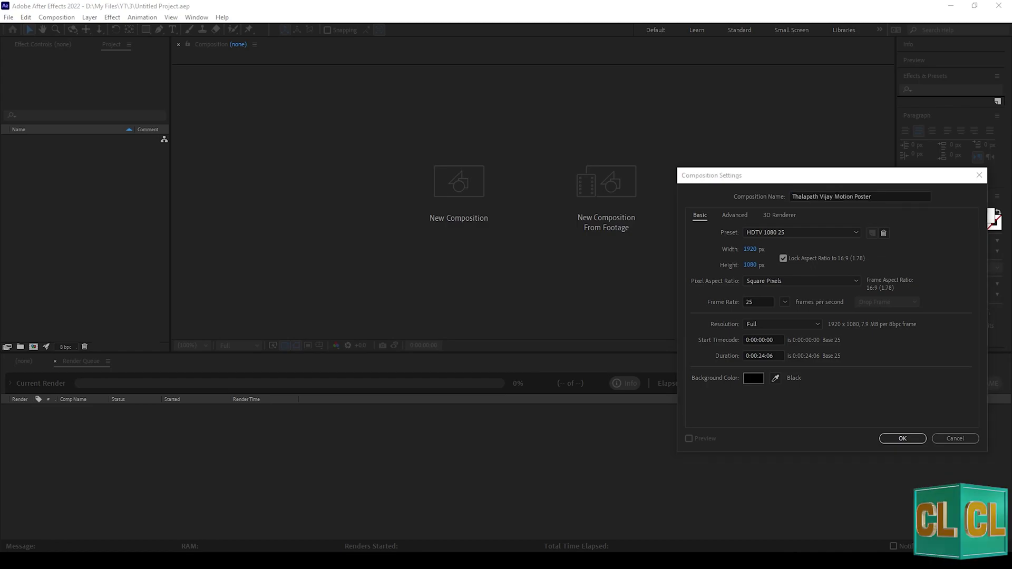
click(784, 302)
click(795, 396)
click(763, 355)
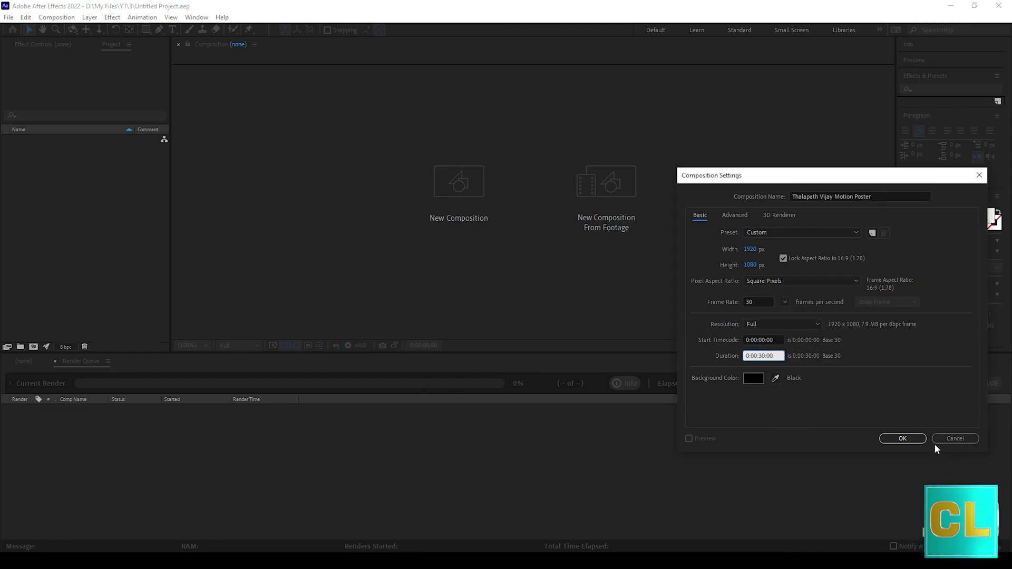
key(Return)
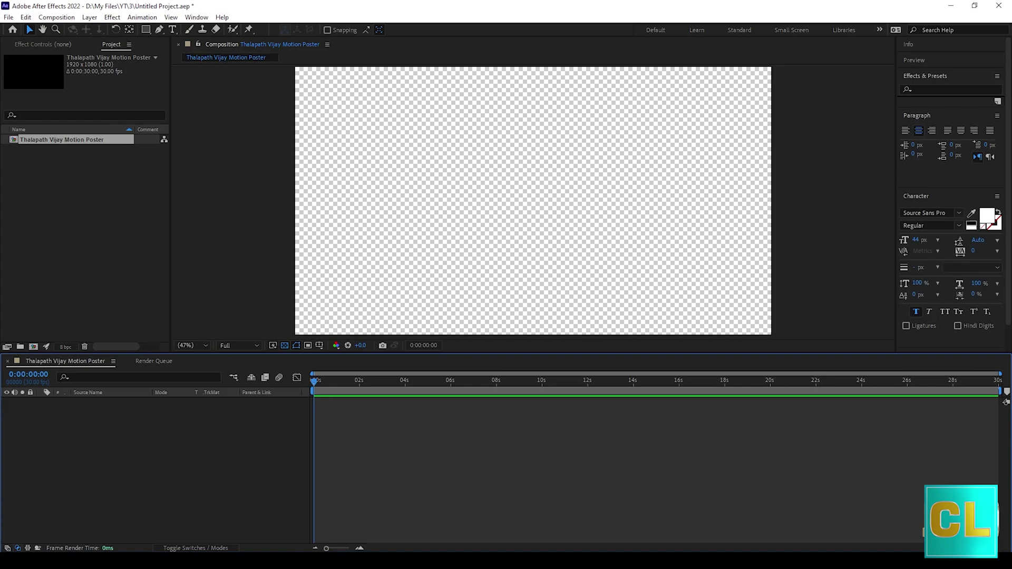
Create a 1920 x 1080, 30 fps composition named Scene1
click(34, 347)
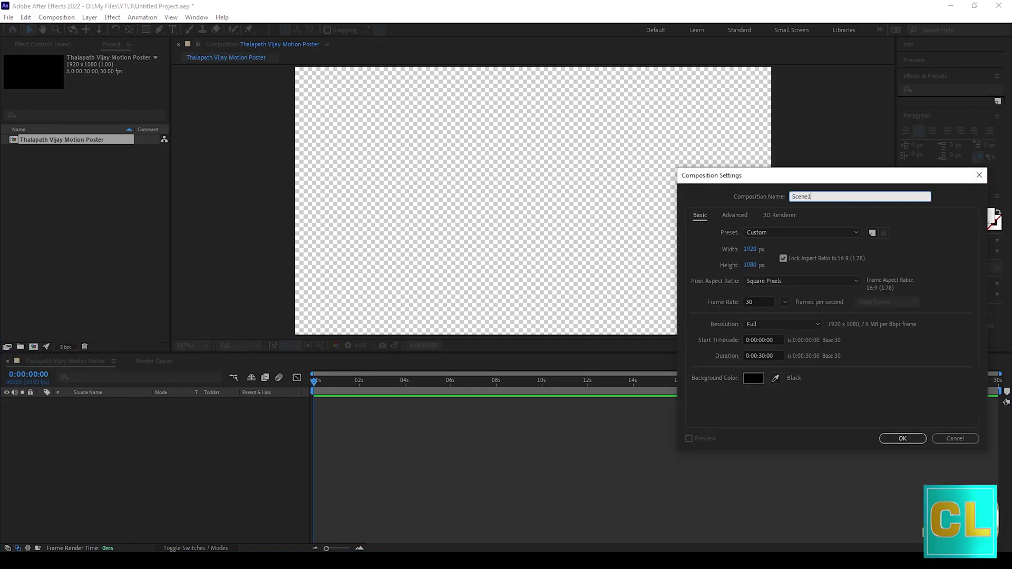
click(760, 353)
key(BackSpace)
text(2)
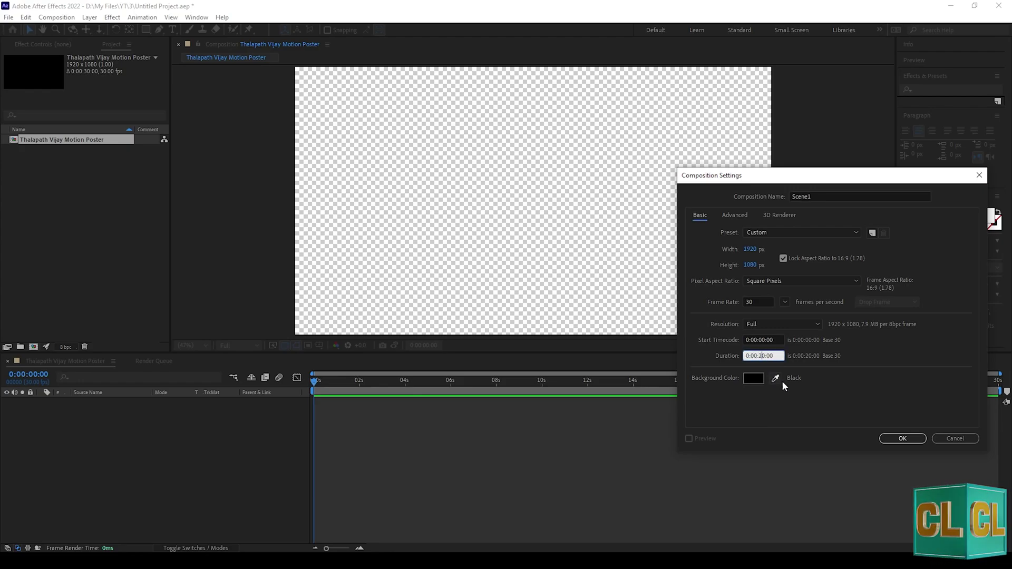
key(Return)
Create a 30-second, 30 fps composition named Place Holder 01
click(88, 291)
key(ctrl+k)
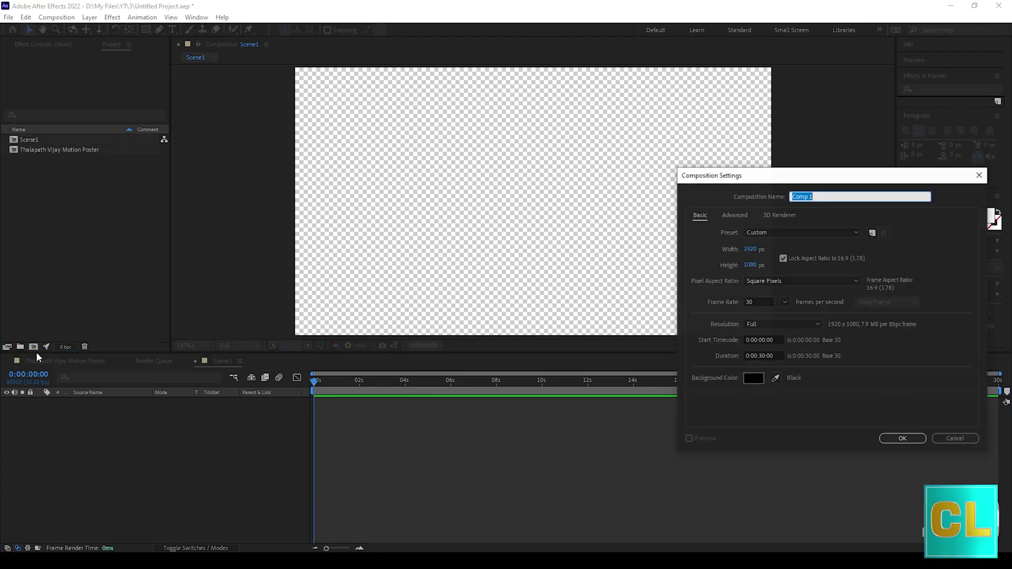
text(Po)
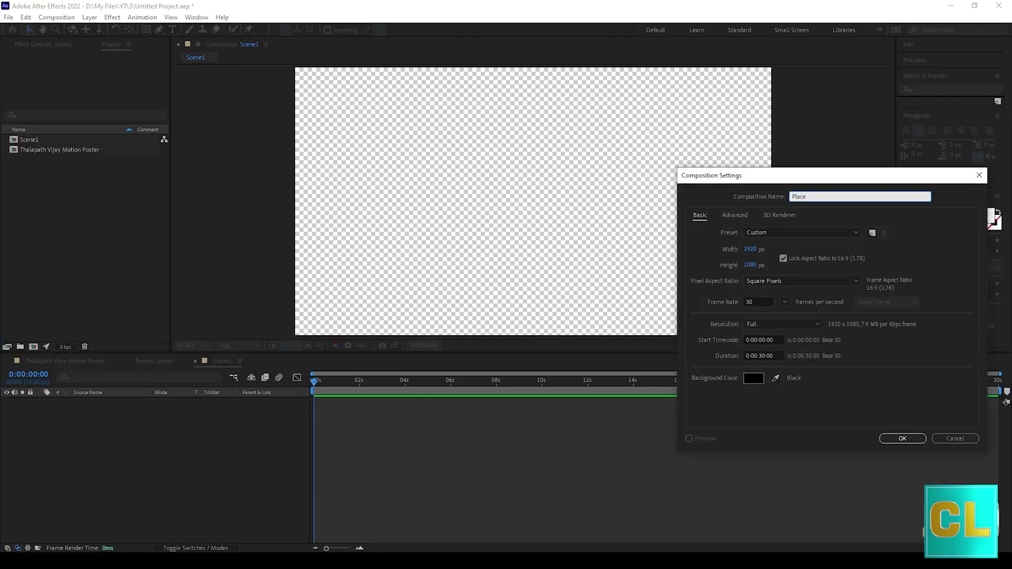
click(902, 438)
Create a 30-second, 30 fps composition named Frame1
right_click(136, 257)
click(159, 262)
text(Fra)
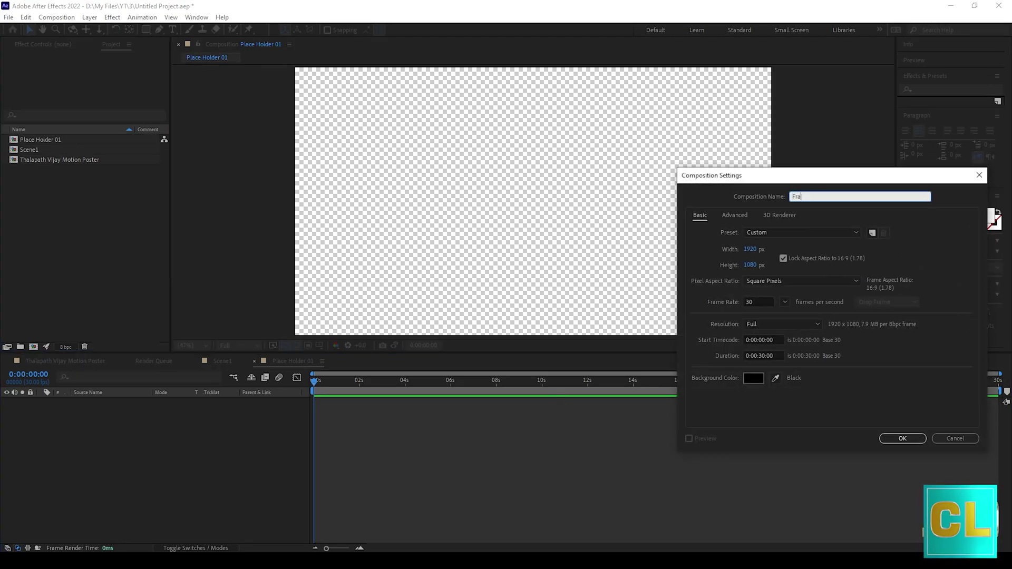
text(me1)
key(Return)
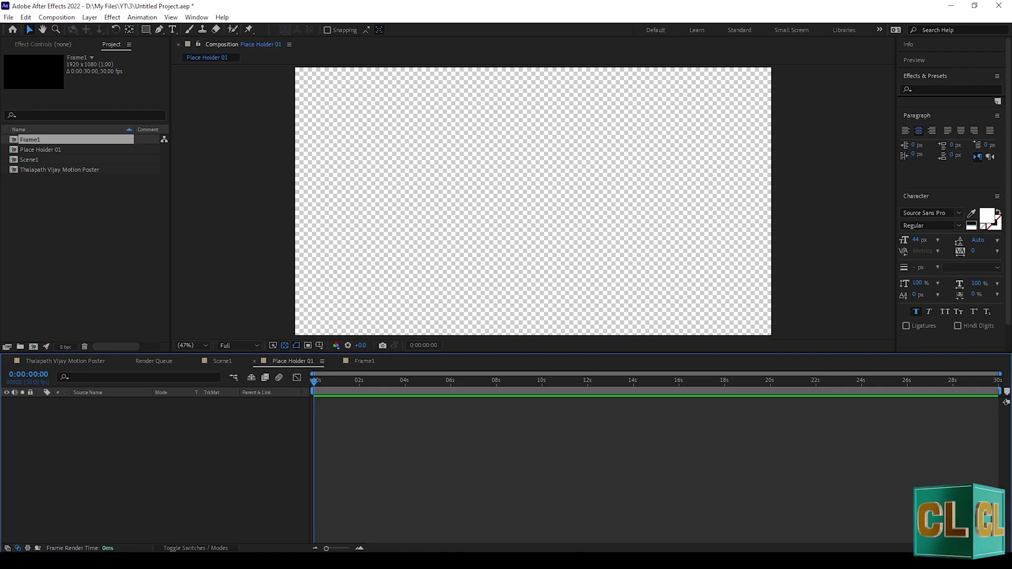
Create a project folder named Images and import the 25 photos into it
click(20, 346)
text(Image)
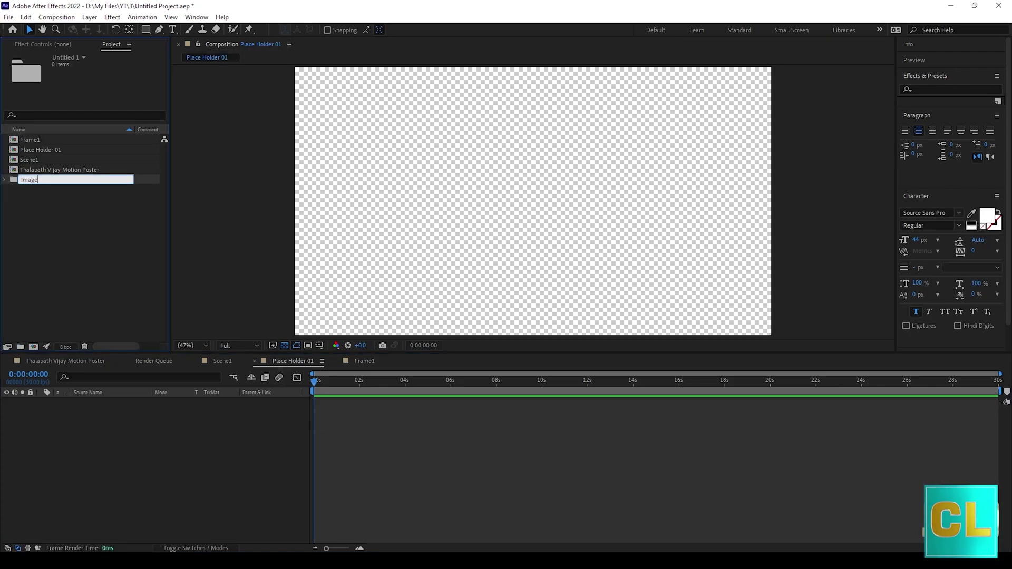
text(s)
key(Return)
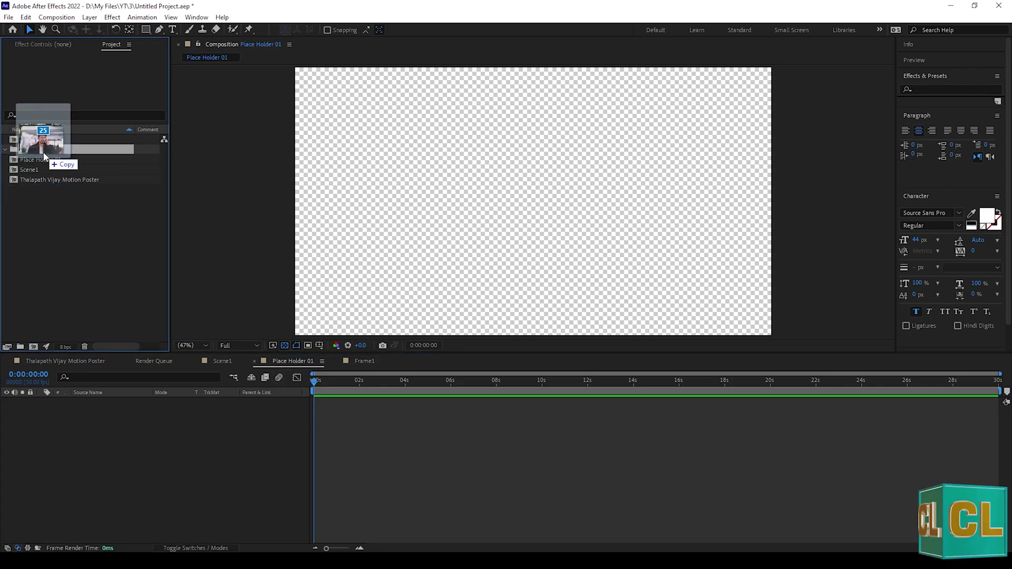
drag(46, 156, 48, 151)
click(40, 152)
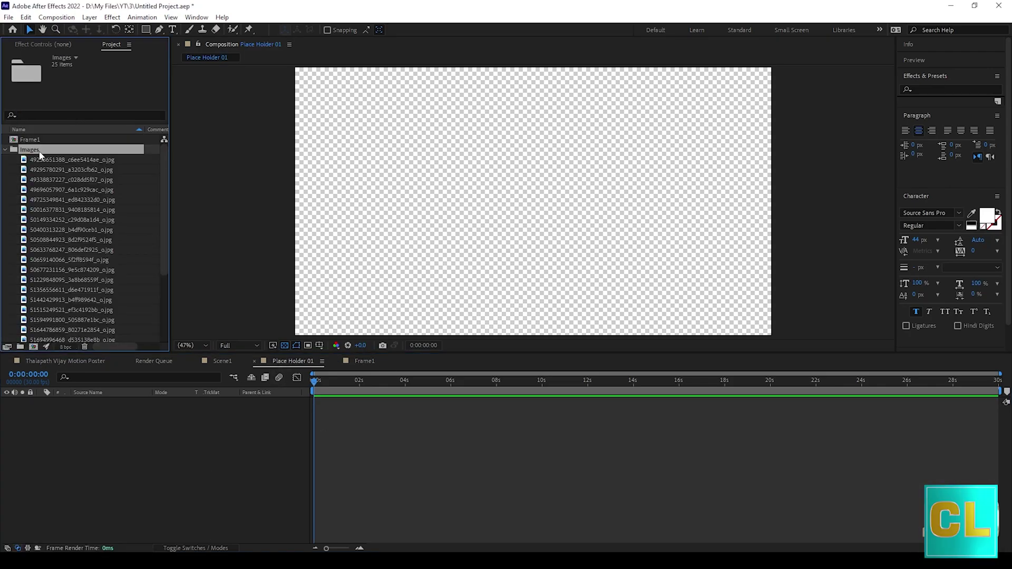
click(42, 159)
click(53, 170)
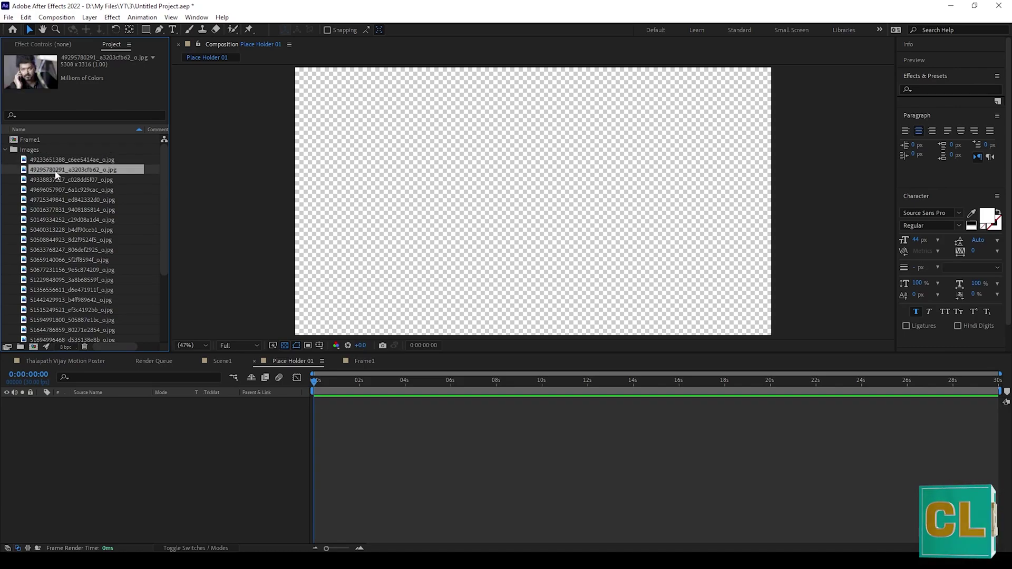
drag(77, 215, 136, 277)
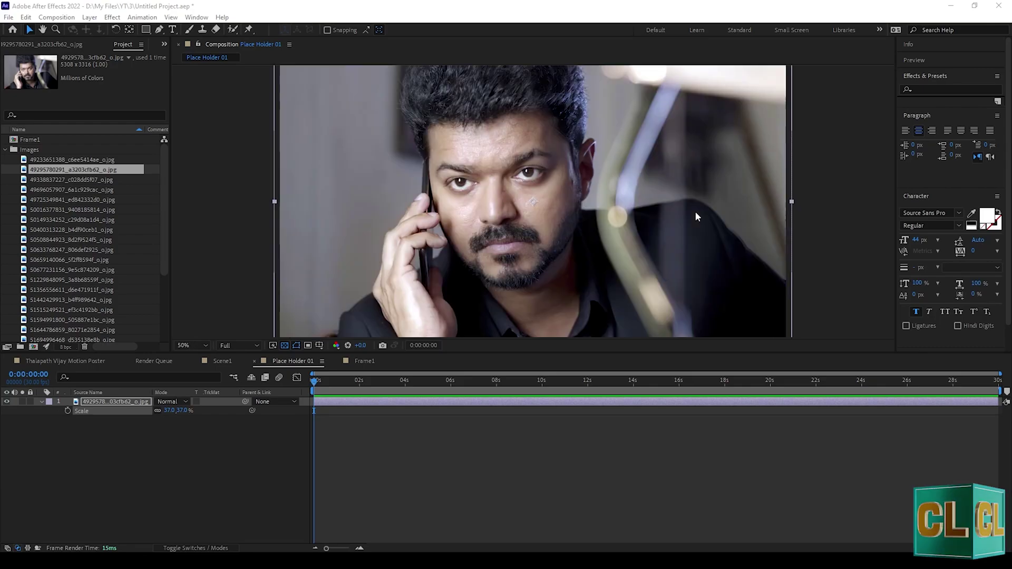
Move the photo layer in Place Holder 01 down to position 960, 599
key(comma)
key(comma)
click(117, 403)
key(p)
drag(193, 411, 212, 412)
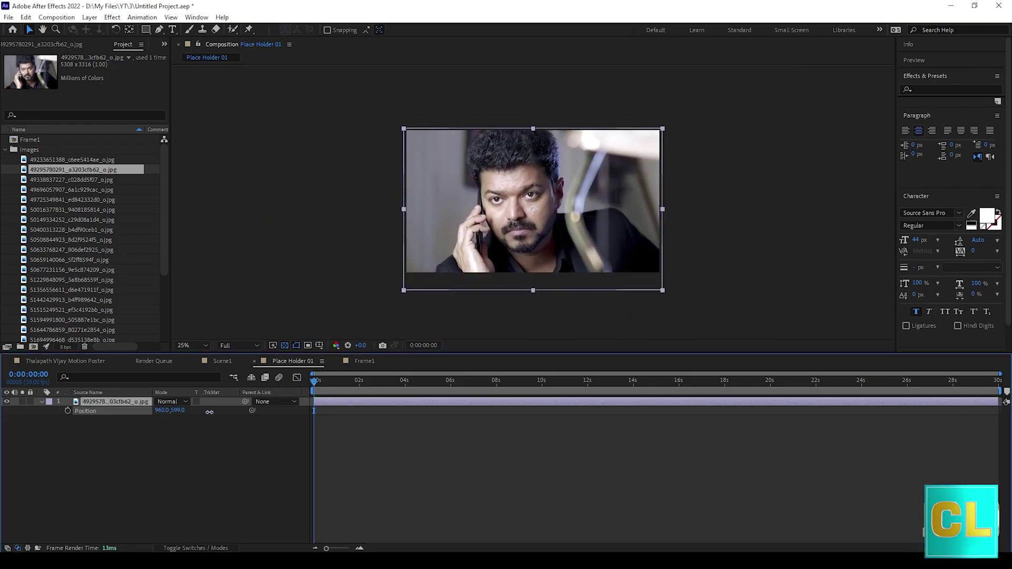
Open the Frame1 composition and add Place Holder 01 to it as a layer
click(364, 361)
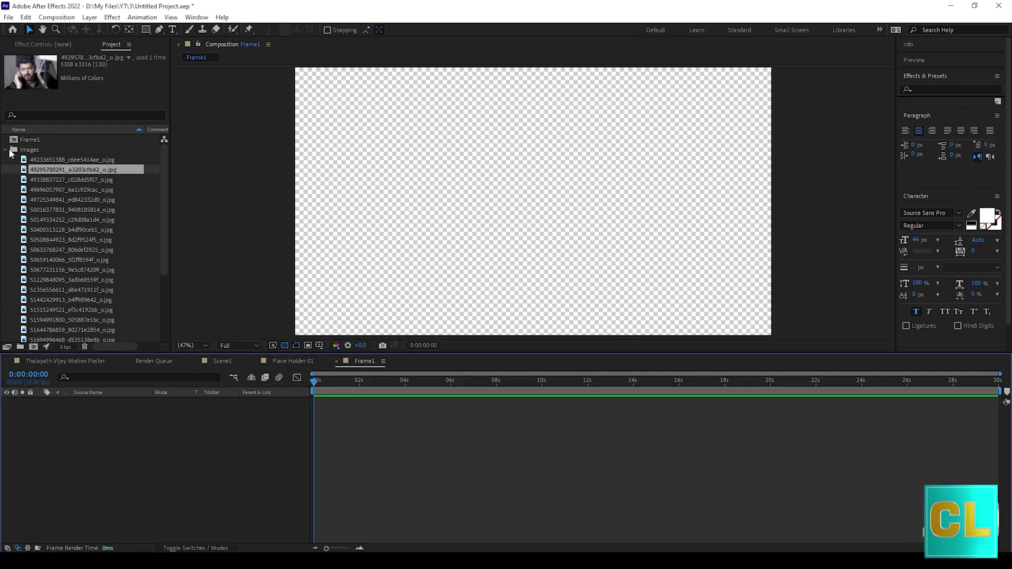
click(9, 150)
drag(41, 159, 145, 407)
Add a full-frame rectangle shape with no fill and a white 35 px stroke above the Place Holder 01 layer in Frame1
click(146, 29)
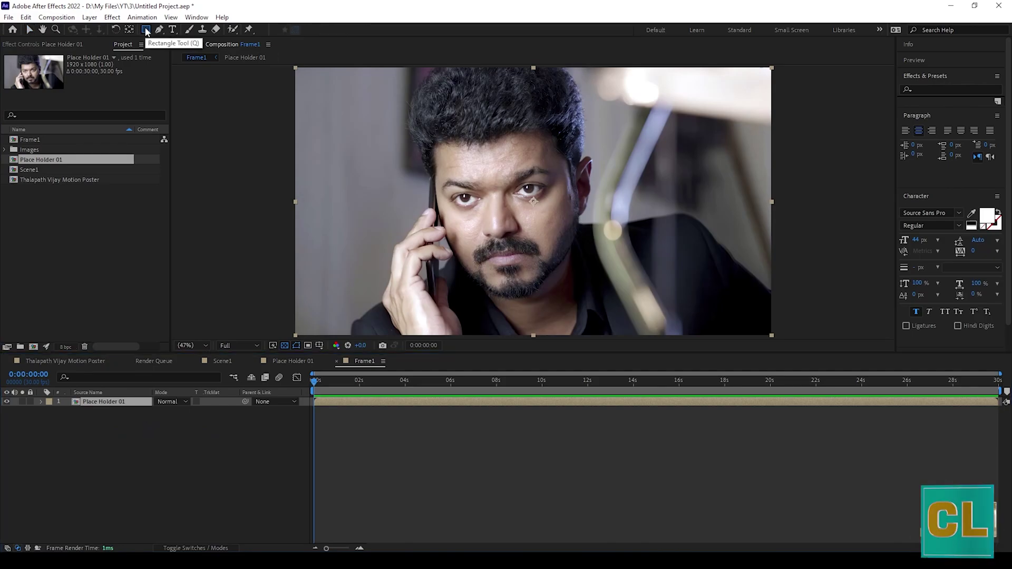
click(184, 428)
click(330, 29)
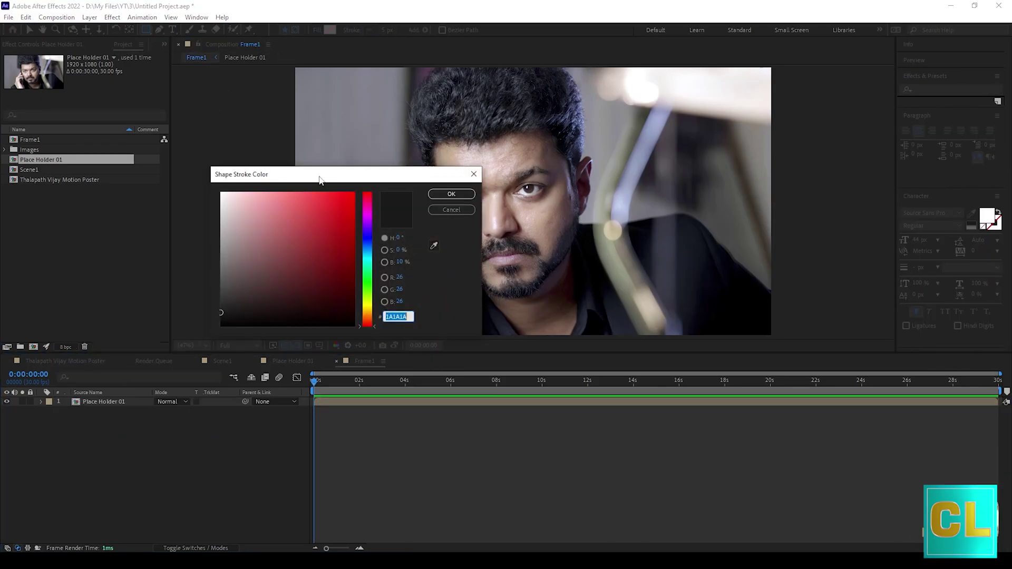
click(453, 195)
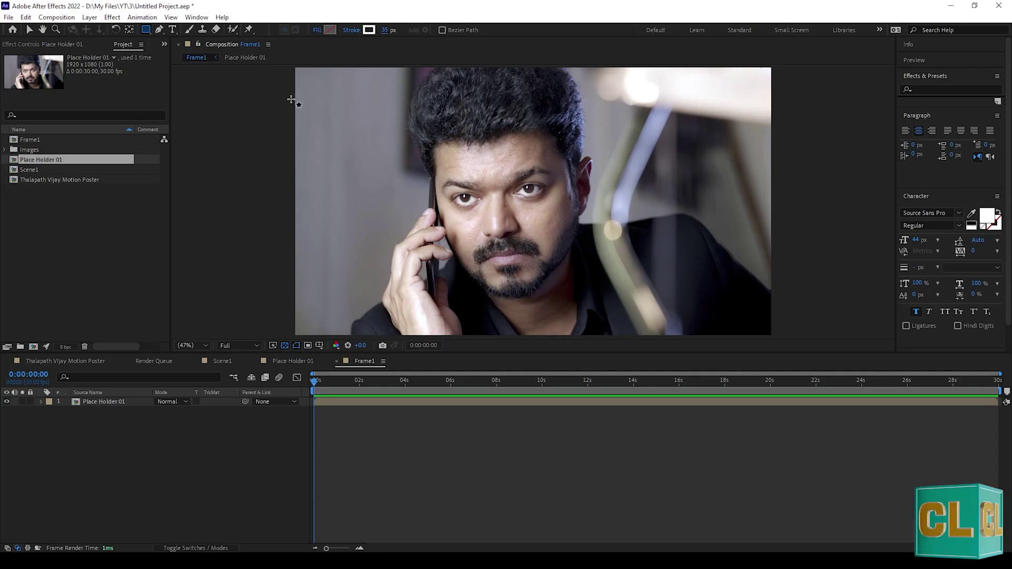
click(124, 402)
click(136, 439)
double_click(145, 29)
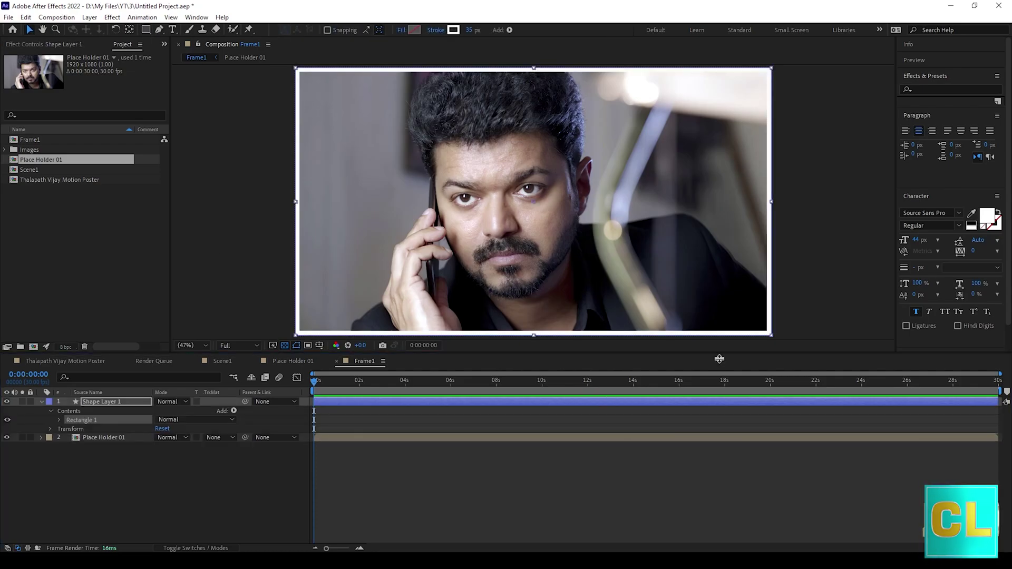
Find the Drop Shadow effect and apply it to the white border's shape layer
click(940, 91)
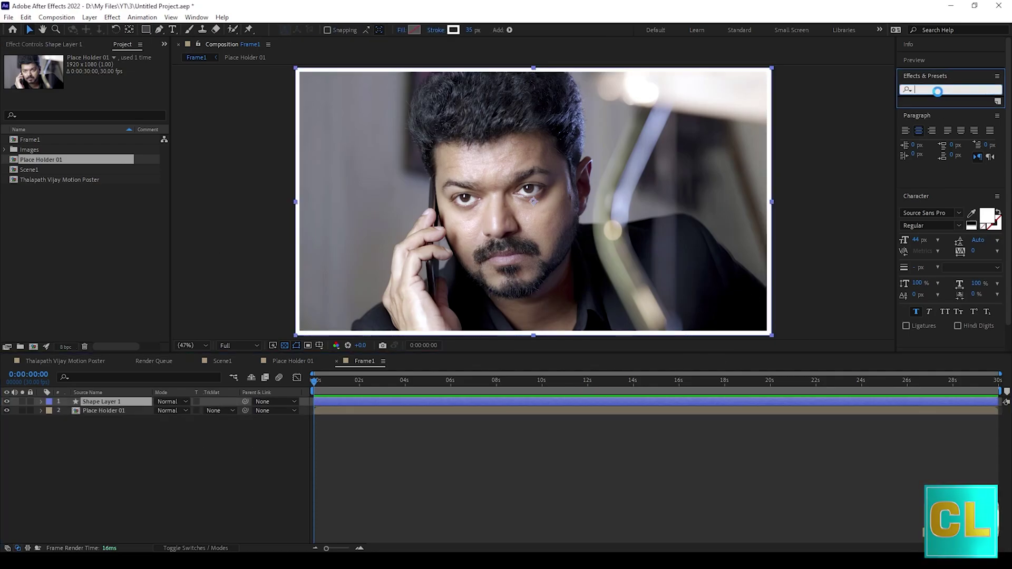
text(drop)
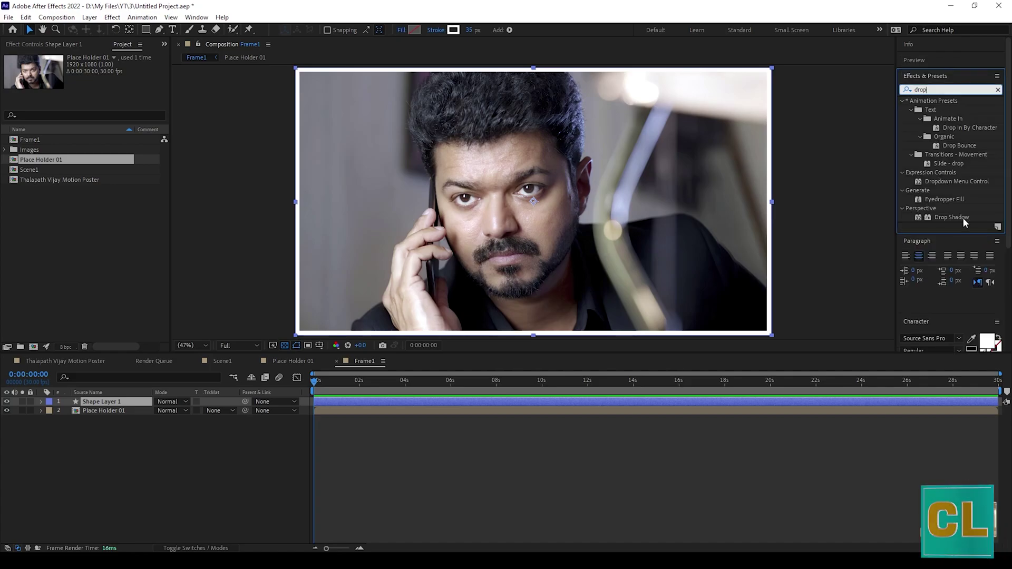
drag(952, 217, 117, 401)
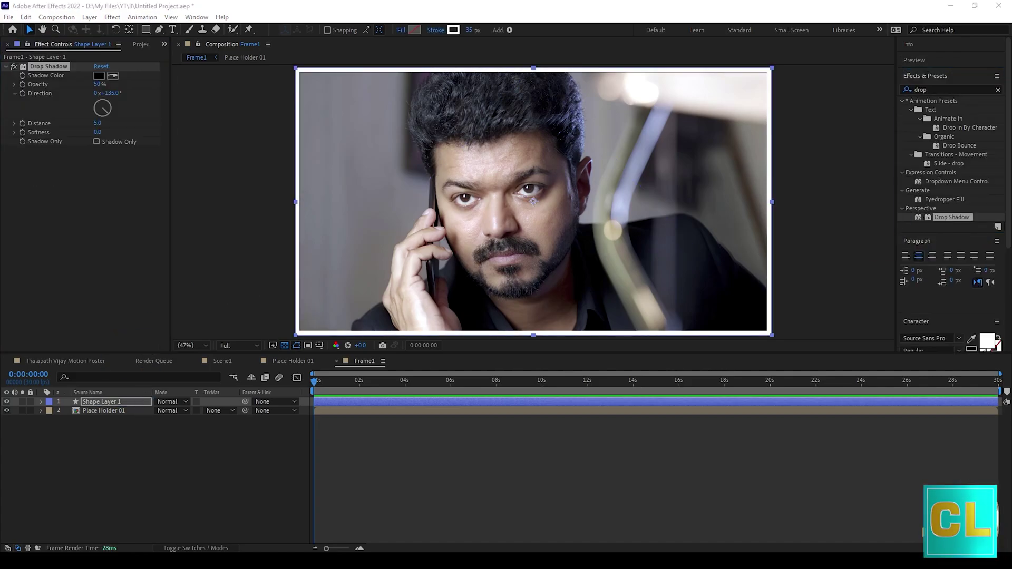
Set the border's drop shadow to distance 18, softness 30 and opacity 30%
click(97, 122)
key(Return)
text(3)
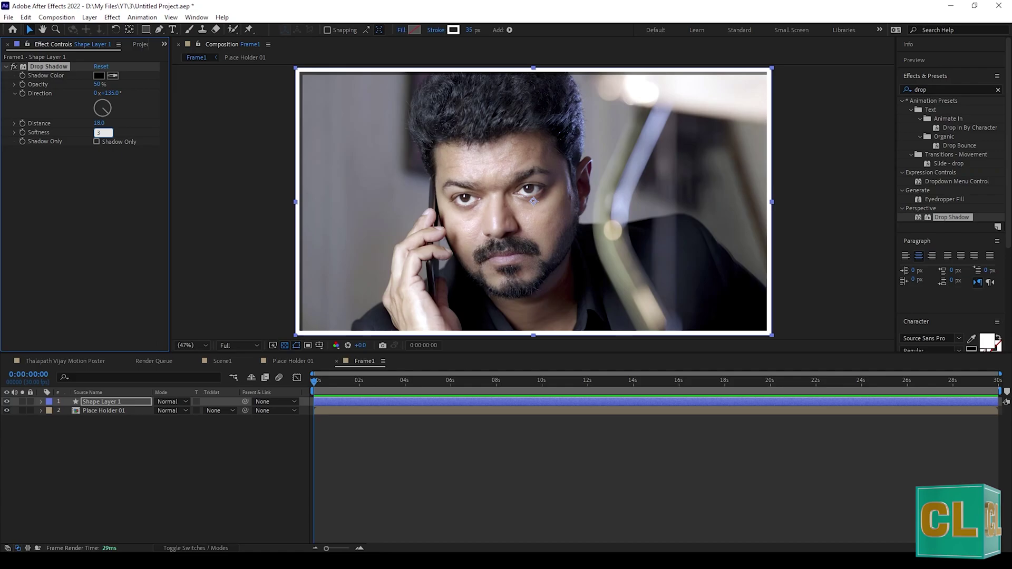
text(0)
key(Return)
click(100, 85)
text(30)
key(Return)
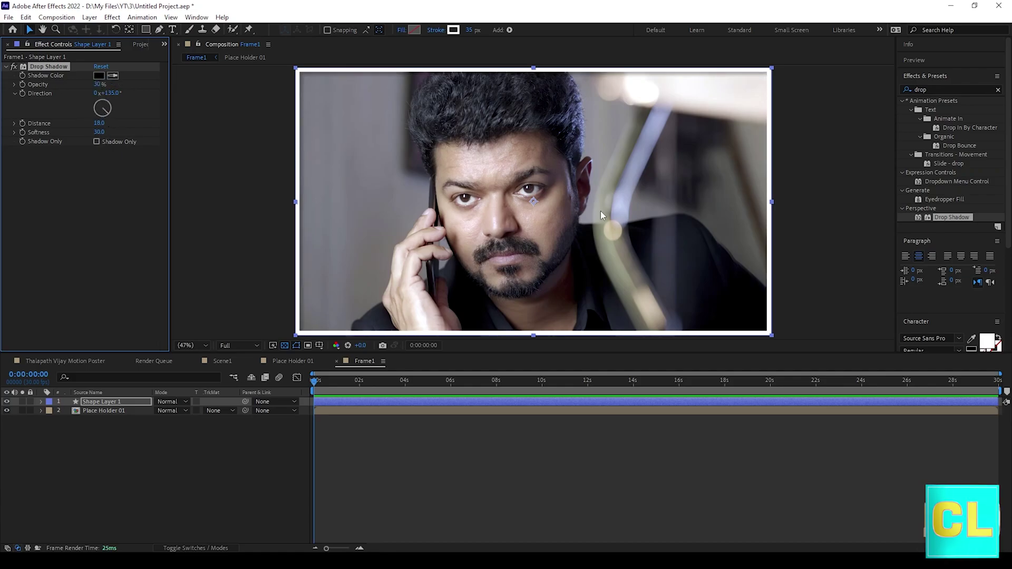
click(157, 437)
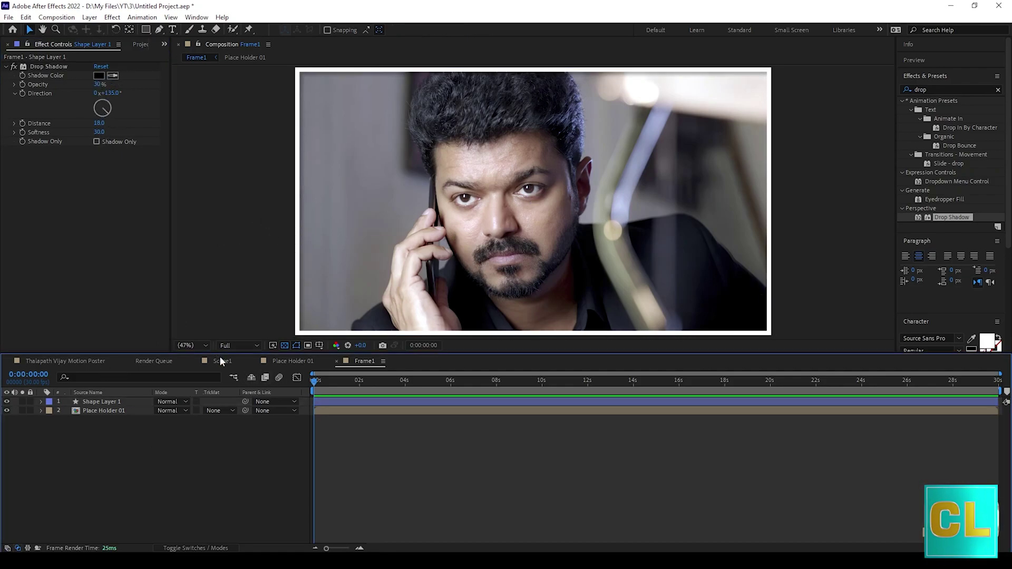
Open the Scene1 composition and add Frame1 to it as a layer
click(221, 360)
click(111, 44)
drag(40, 141, 182, 479)
Duplicate the Frame1 composition 19 times in the project, up to Frame20
click(56, 140)
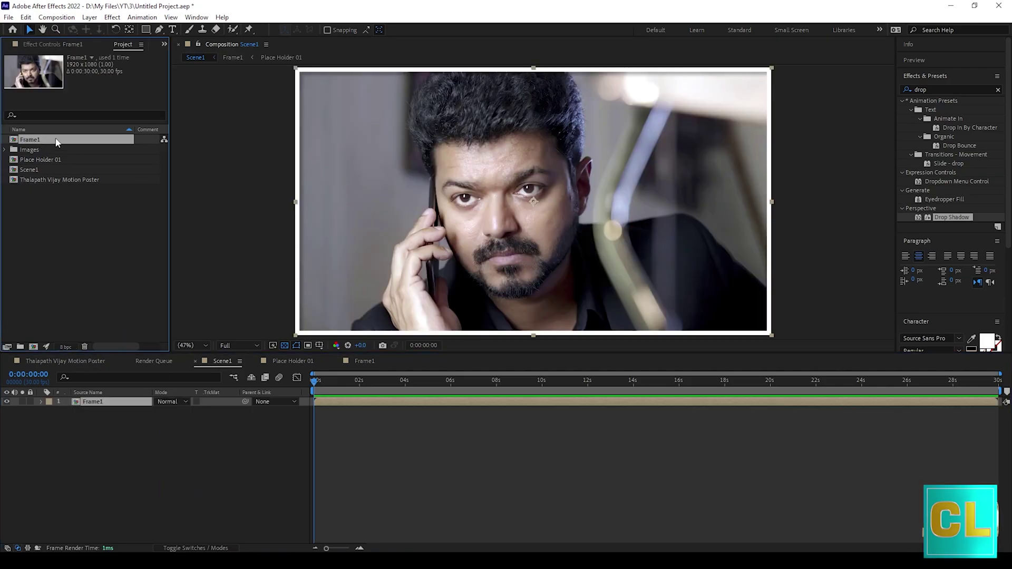
key(ctrl+d)
key(ctrl+d)
key(ctrl+d)
key(ctrl+d)
key(ctrl+d)
key(ctrl+d)
key(ctrl+d)
key(ctrl+d)
key(ctrl+d)
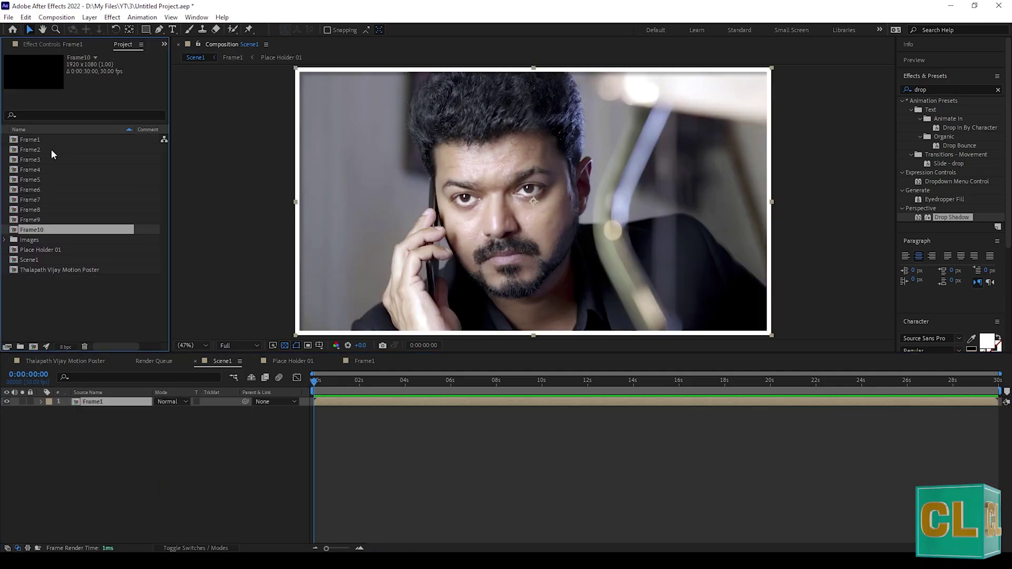
key(ctrl+d)
key(ctrl+d)
key(ctrl+d)
key(ctrl+d)
key(ctrl+d)
key(ctrl+d)
key(ctrl+d)
key(ctrl+d)
key(ctrl+d)
key(ctrl+d)
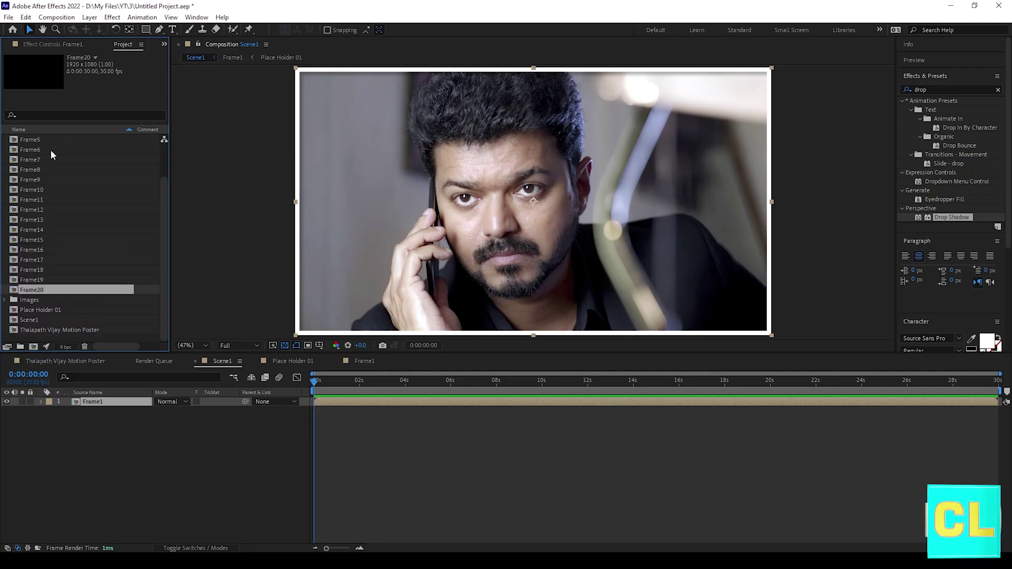
Add compositions Frame2 to Frame25 below Frame1 in Scene1 and make all the frame layers 3D
scroll(50, 150, up, 2)
shift+click(42, 158)
drag(78, 264, 107, 446)
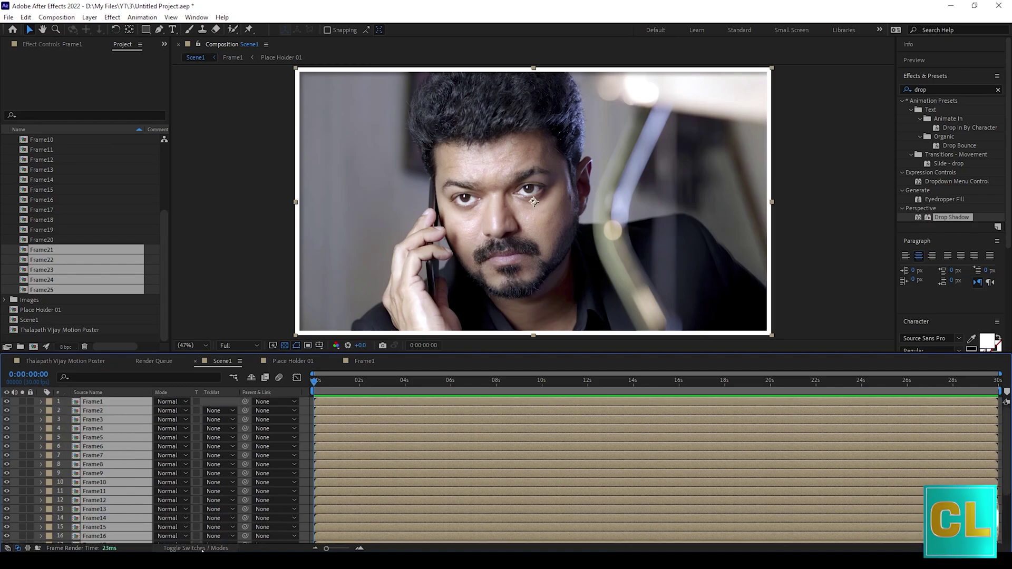
click(203, 549)
click(213, 401)
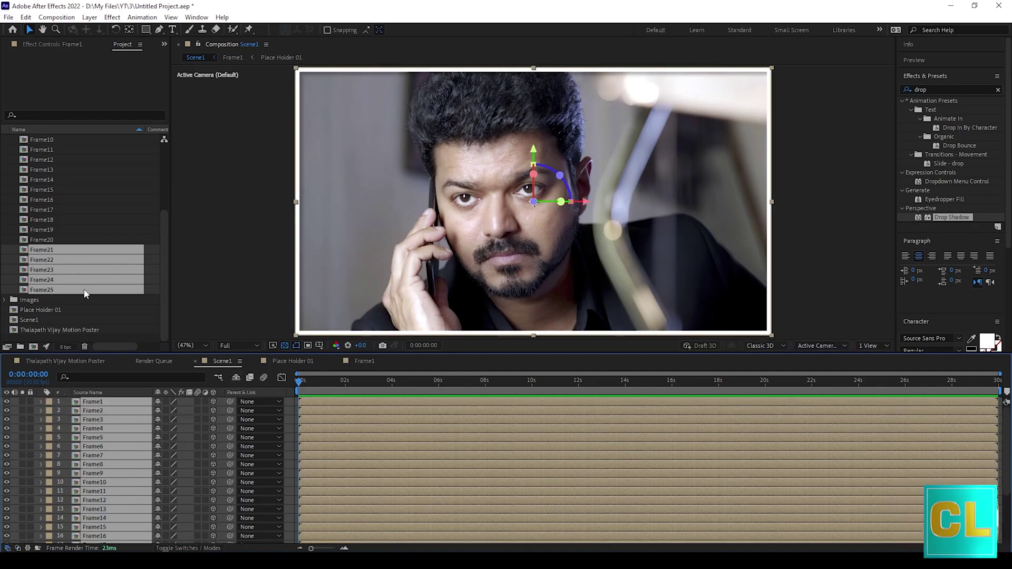
Add a null object to Scene1 and rename it Scale
click(84, 299)
scroll(201, 477, down, 3)
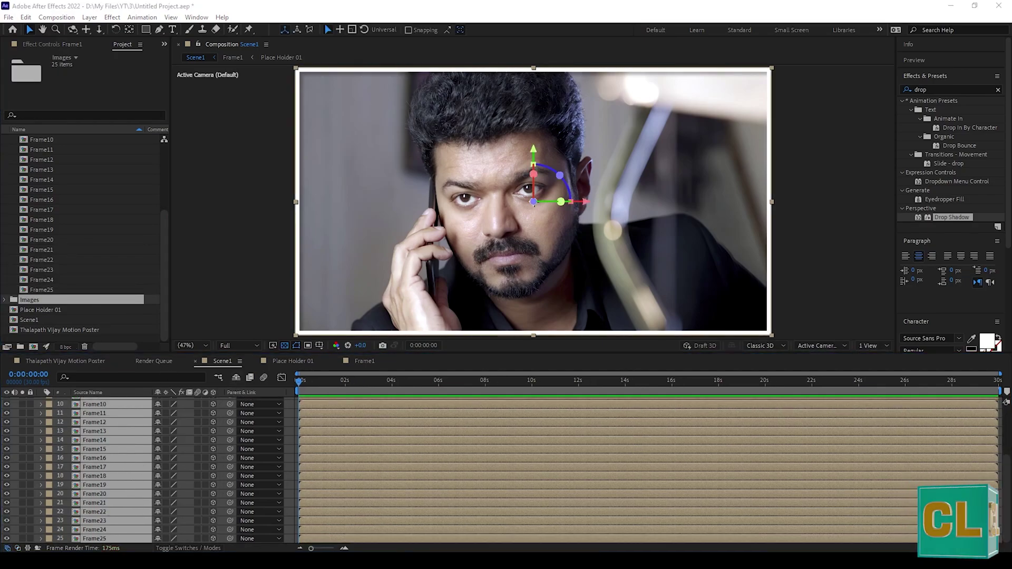
click(253, 288)
drag(105, 353, 150, 186)
right_click(151, 514)
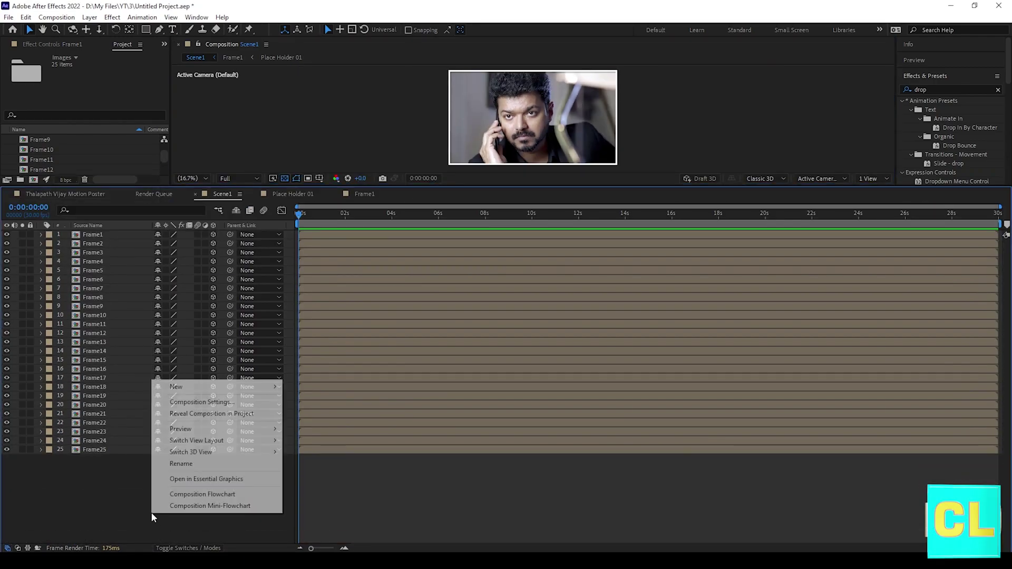
mouse_move(211, 386)
click(309, 449)
right_click(99, 234)
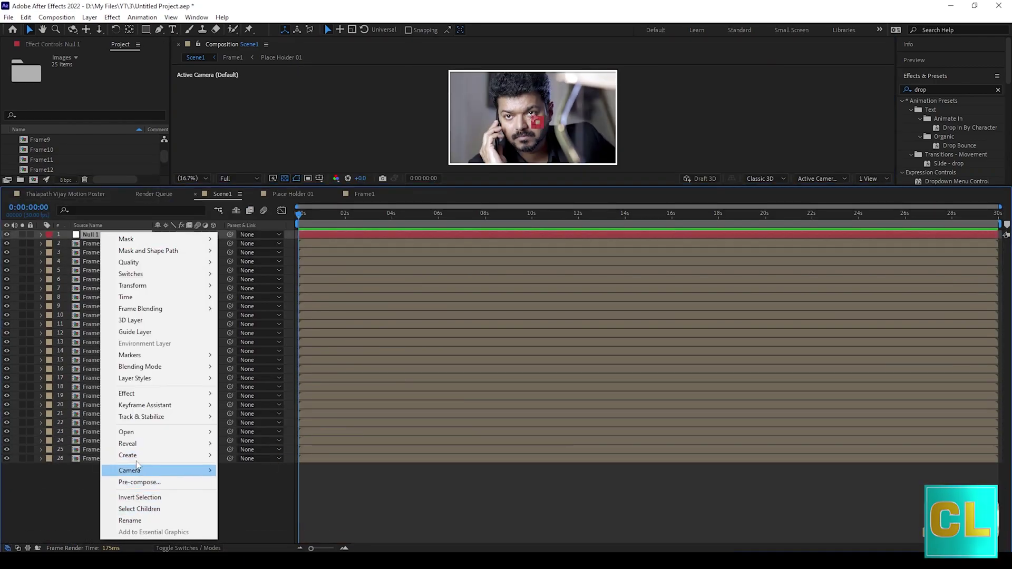
click(141, 520)
key(Return)
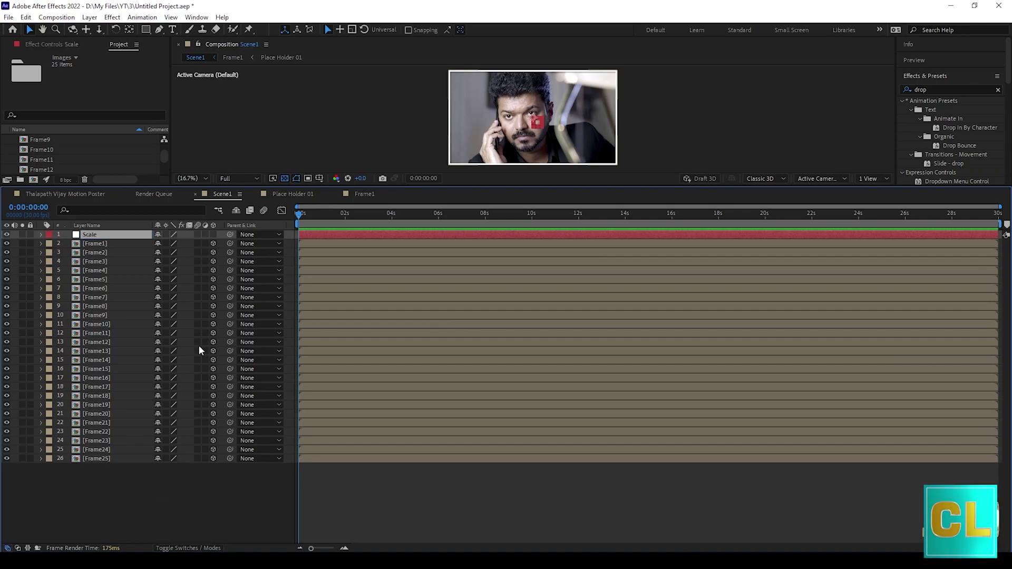
Parent all 25 frame layers to the Scale null
drag(242, 186, 238, 238)
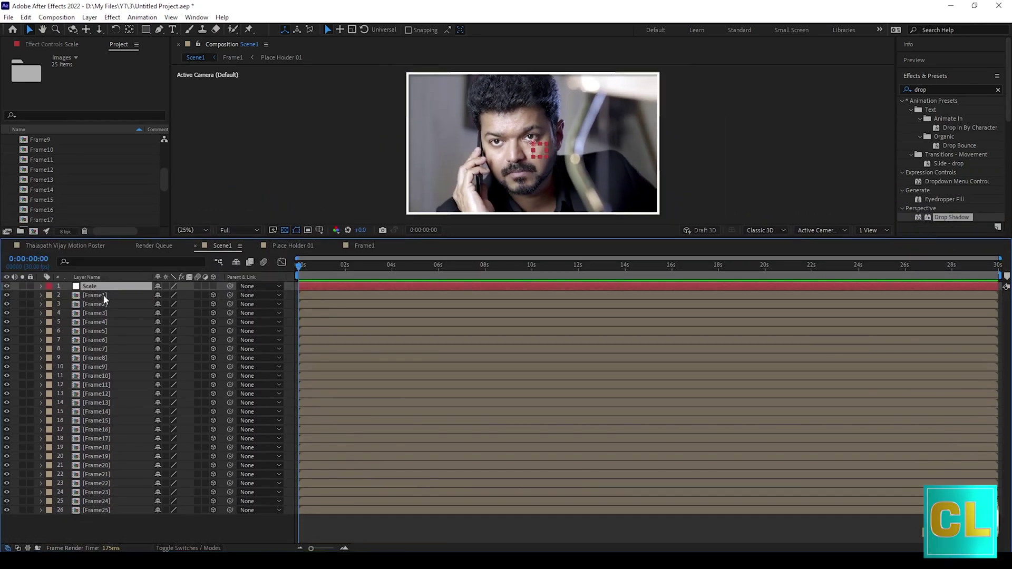
key(ctrl+a)
ctrl+click(82, 287)
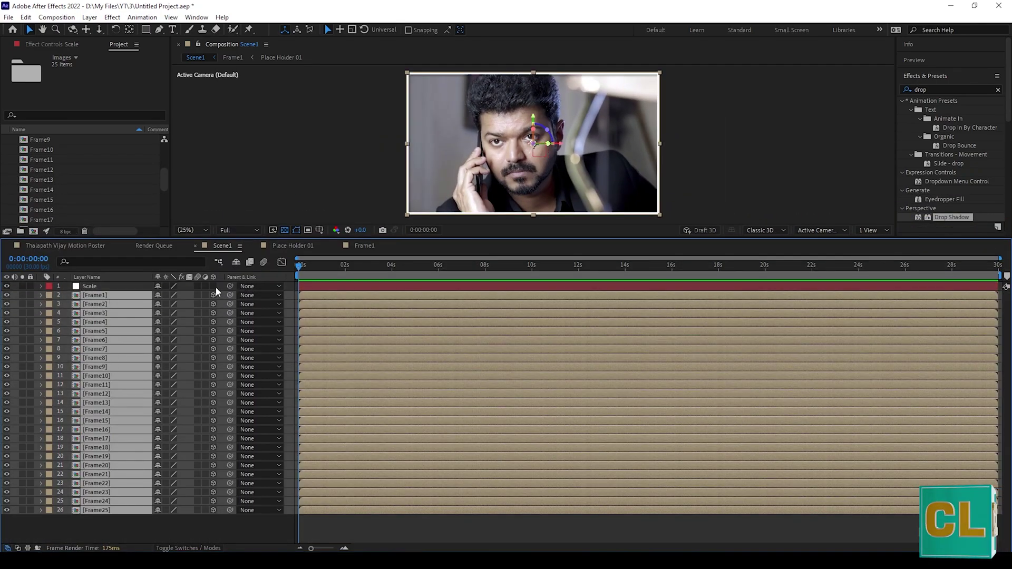
drag(230, 295, 106, 286)
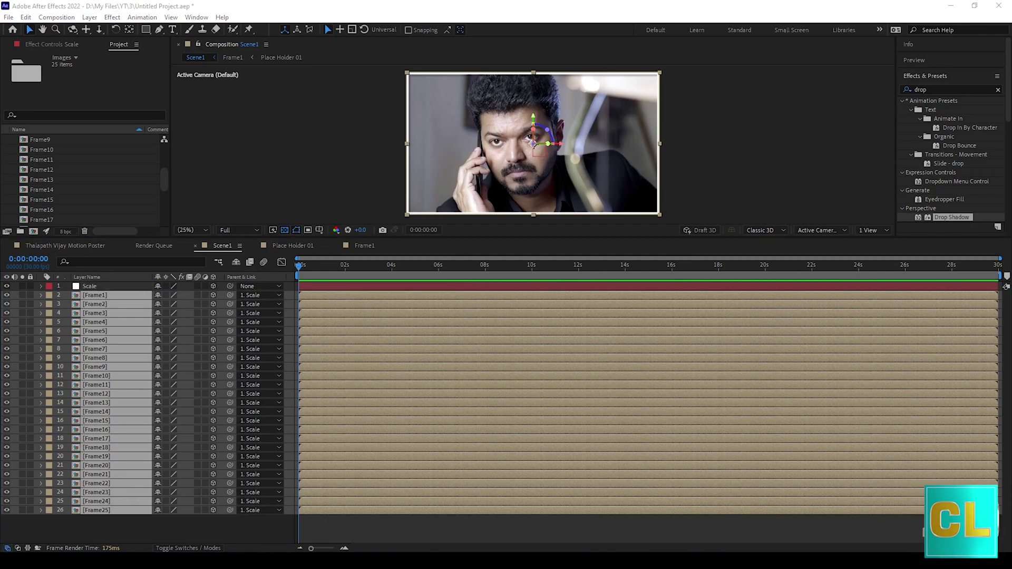
Make the Scale null a 3D layer and set its scale to 23% on all axes
click(105, 286)
key(s)
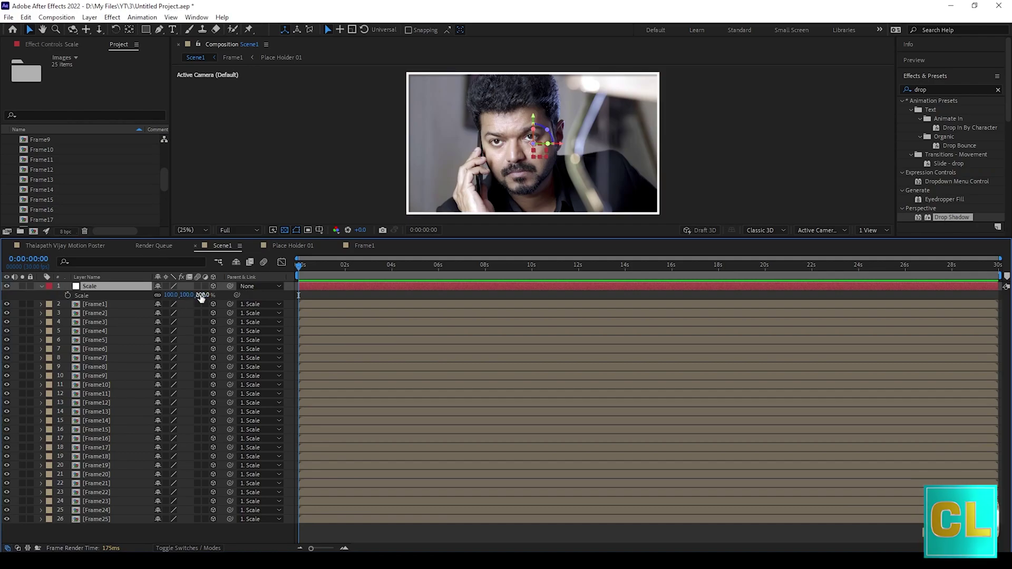
drag(203, 296, 167, 307)
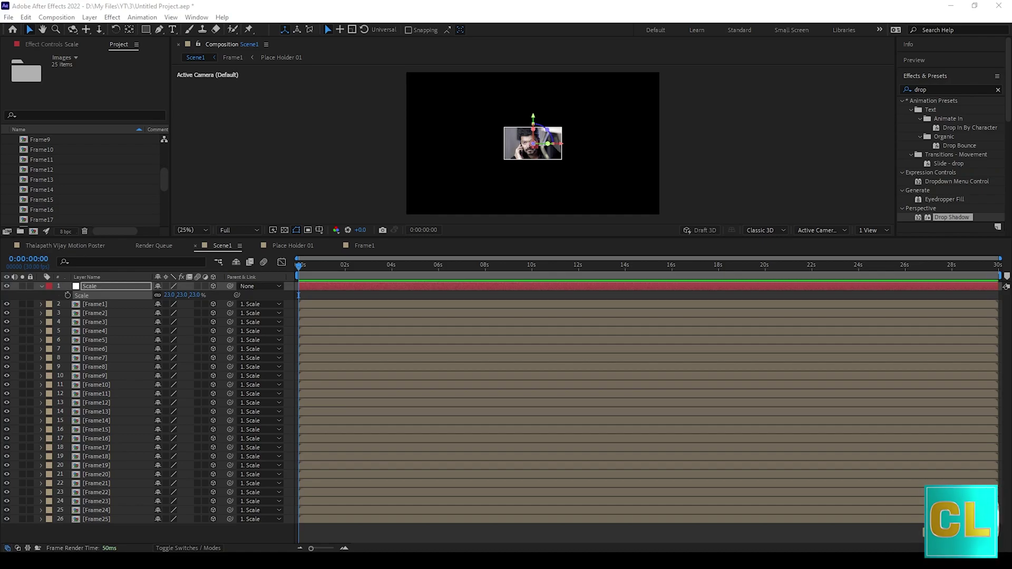
Move Frame2 into the upper-left corner of the composition, at about X 212, Y 128
click(561, 156)
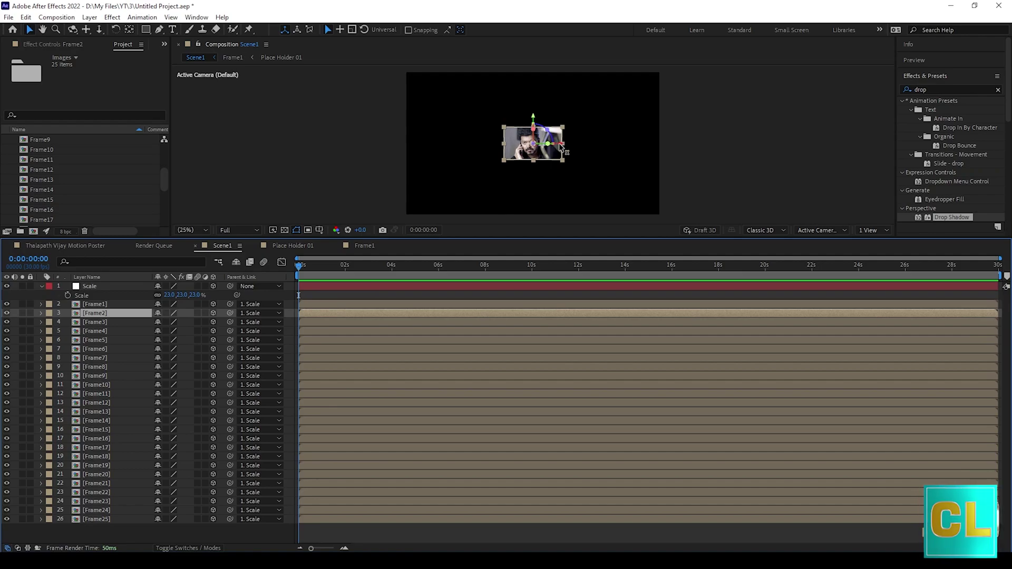
drag(554, 145, 457, 145)
drag(436, 112, 435, 59)
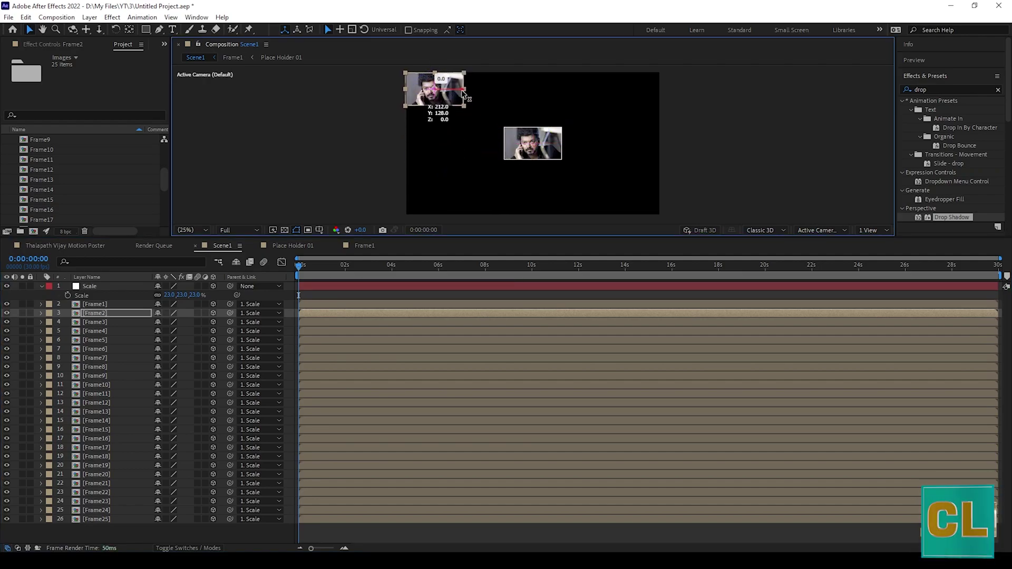
Move Frame3 to the top row, directly to the right of Frame2 with a narrow gap
click(559, 152)
drag(535, 119, 535, 60)
drag(483, 245, 483, 414)
click(381, 165)
drag(387, 157, 392, 157)
click(583, 158)
drag(583, 157, 492, 161)
drag(466, 108, 466, 110)
Place Frame4 in the top row and arrange the remaining frames into a 5 by 5 grid filling the composition
click(100, 499)
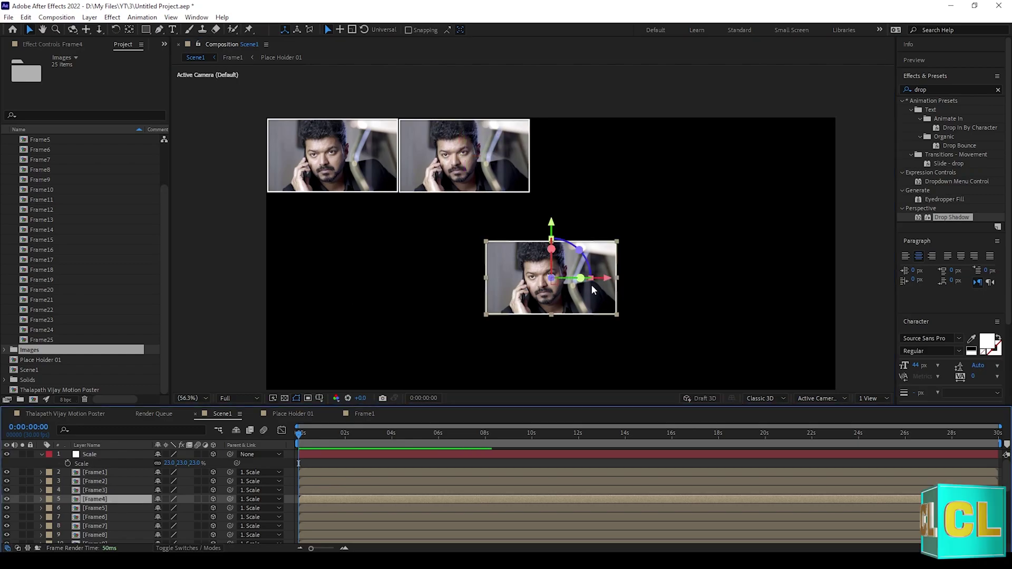
drag(552, 224, 571, 101)
drag(574, 158, 614, 158)
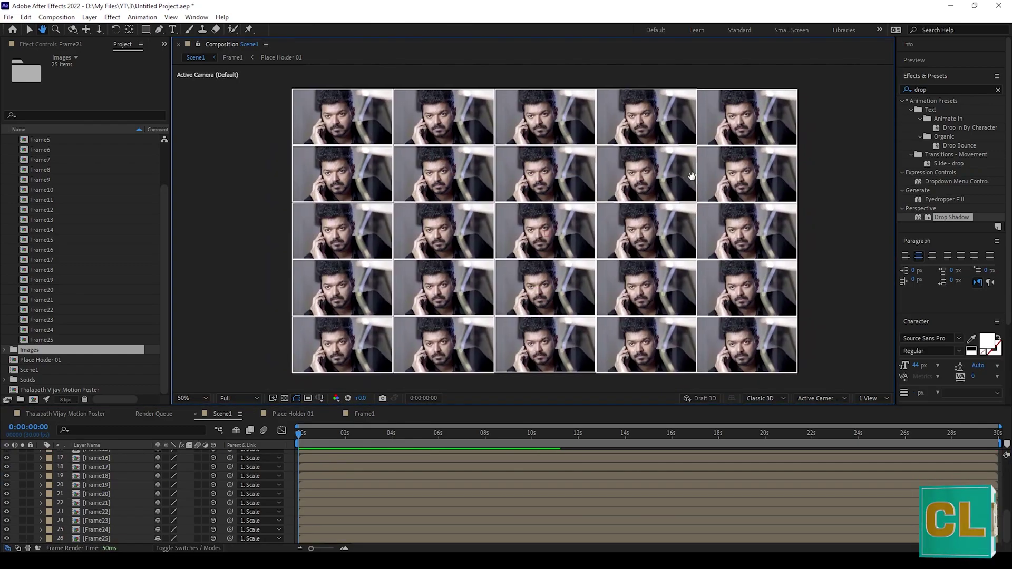
key(v)
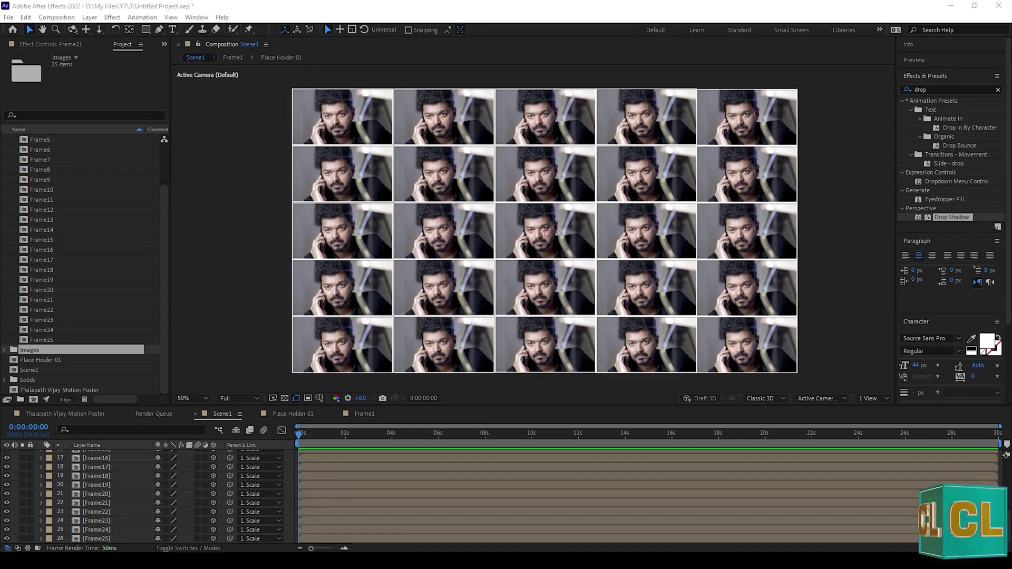
Create a white 1920 x 1080 solid named Background and place it beneath all the frame layers
right_click(240, 226)
click(419, 242)
text(Background)
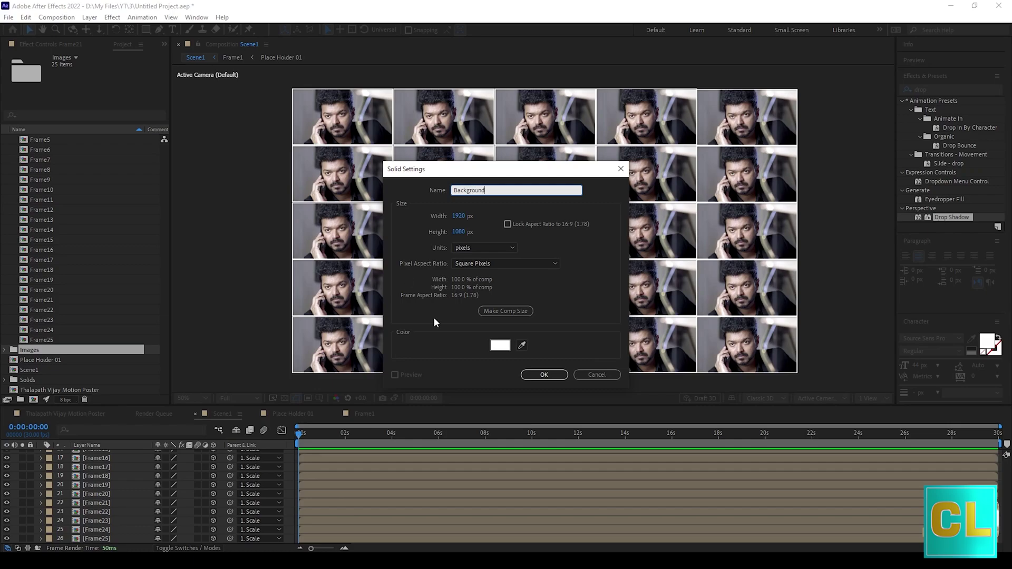
click(548, 375)
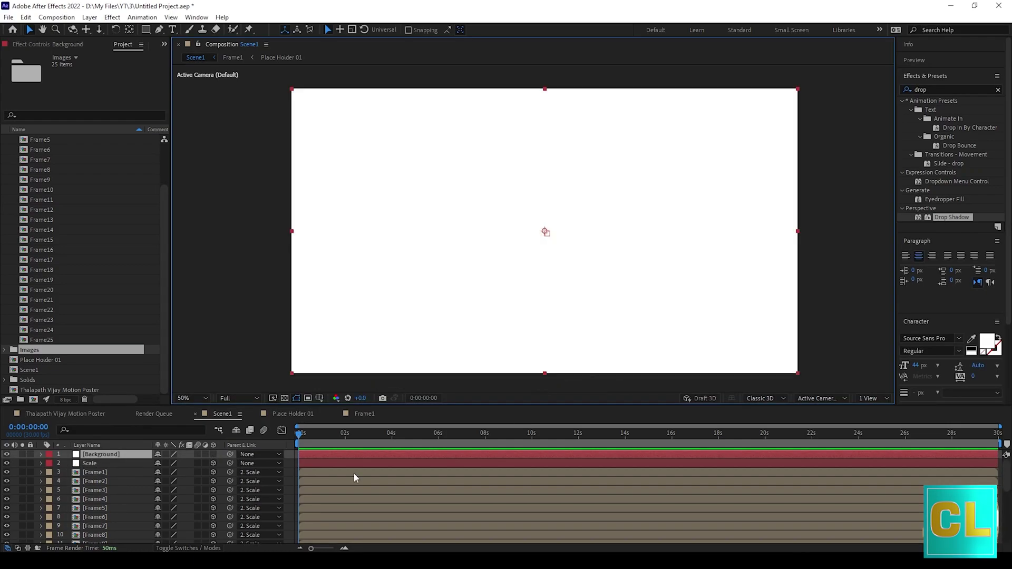
drag(100, 455, 118, 542)
scroll(118, 501, up, 5)
Add a two-node camera with the 50mm preset above the Scale null
click(111, 456)
right_click(248, 233)
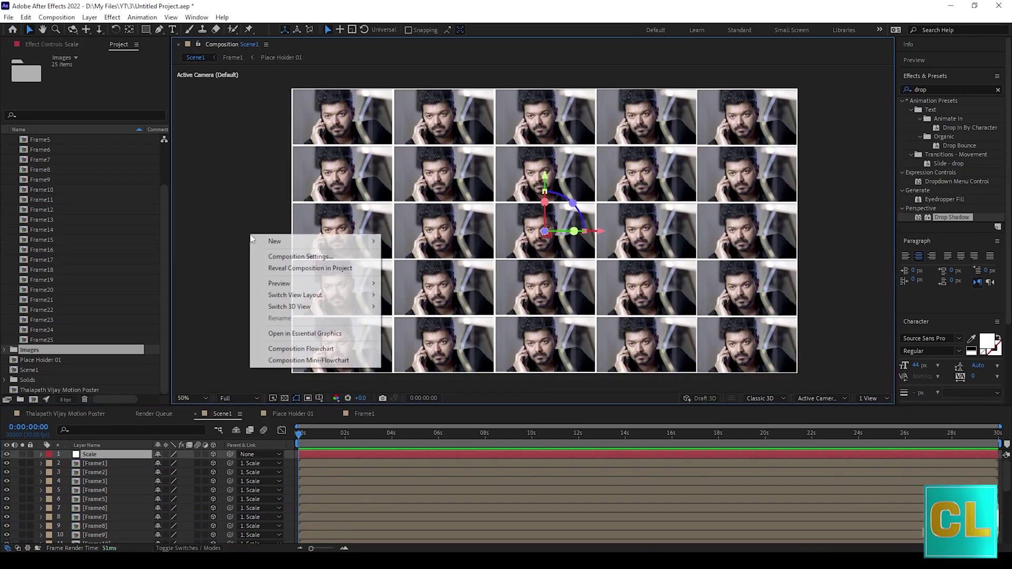
mouse_move(310, 241)
click(418, 282)
click(569, 201)
click(568, 270)
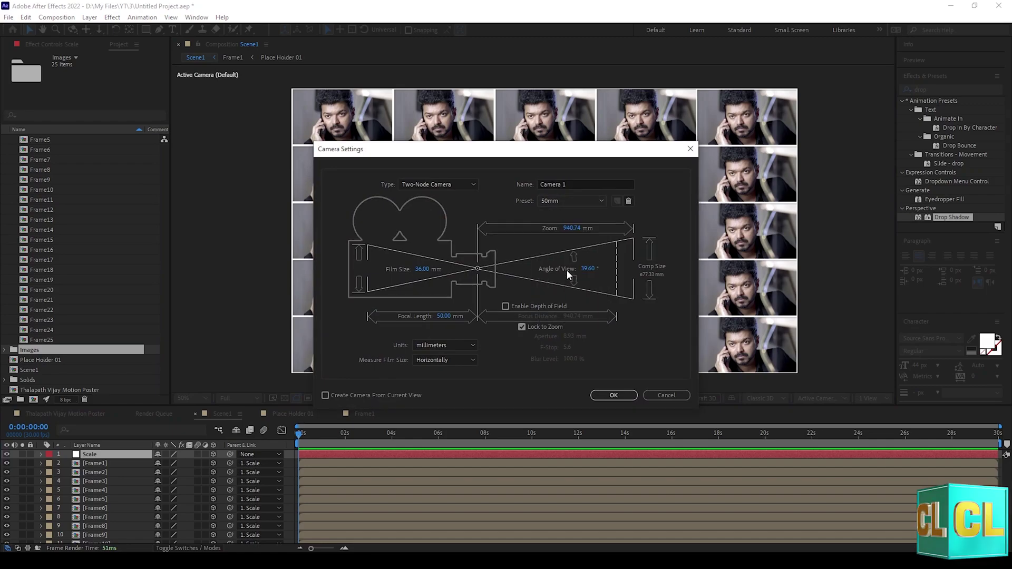
click(614, 395)
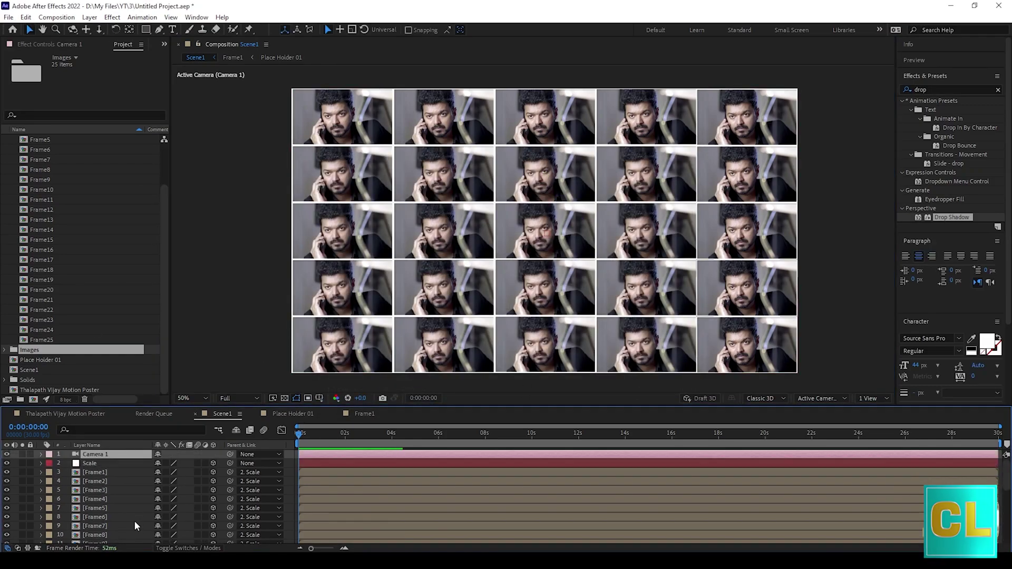
Add another null object above the camera and parent Camera 1 to it
right_click(214, 317)
mouse_move(273, 322)
click(374, 383)
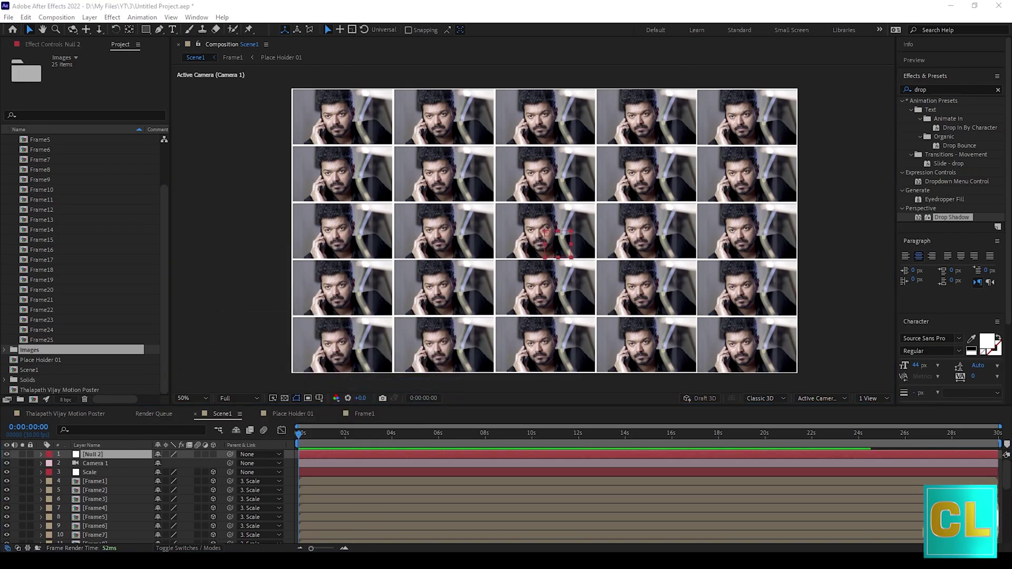
click(96, 463)
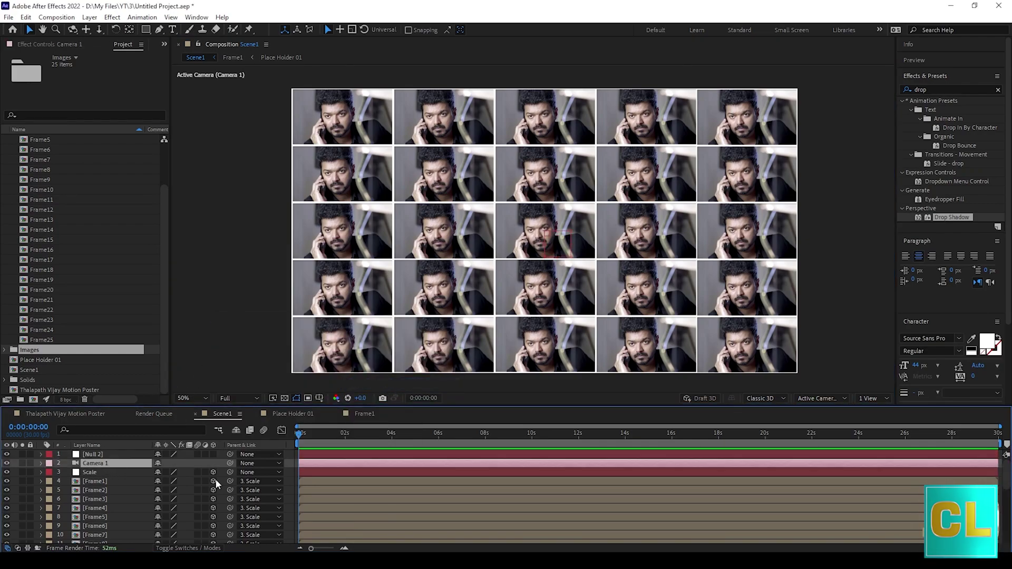
drag(229, 463, 101, 457)
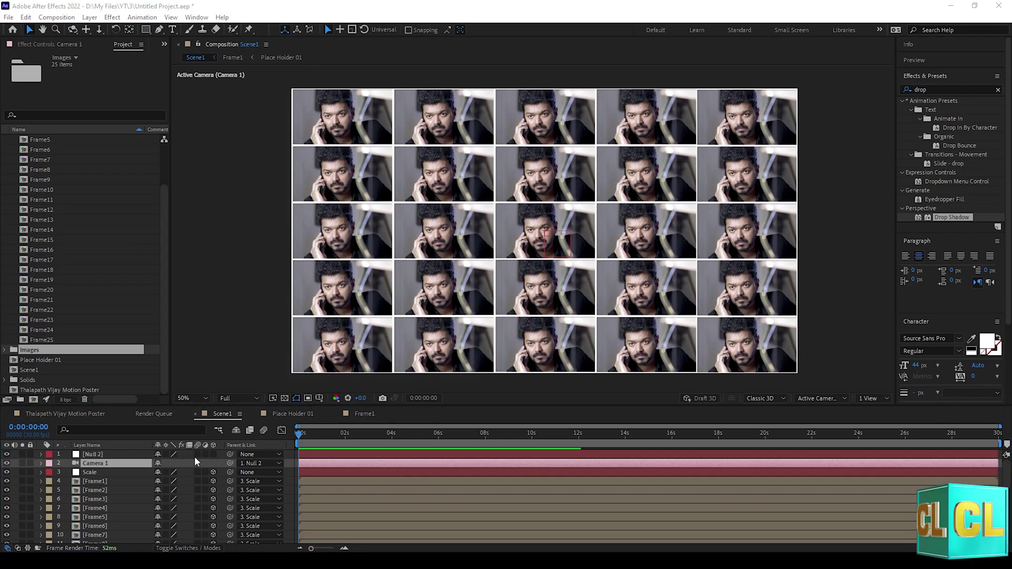
Make the camera's null 3D and set starting keyframes for its Position and X, Y and Z Rotation at 0 seconds
click(101, 455)
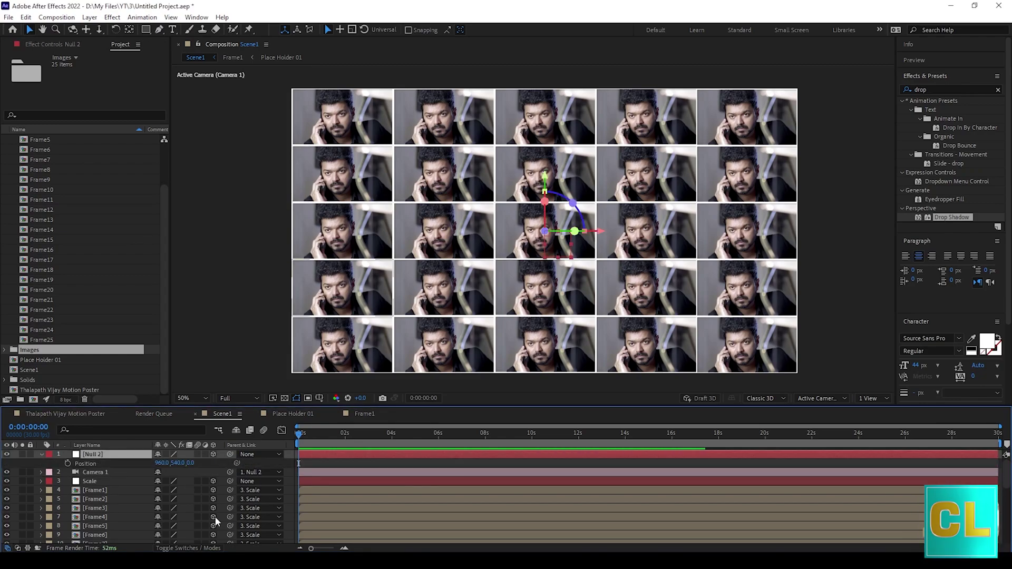
key(r)
click(41, 454)
click(42, 454)
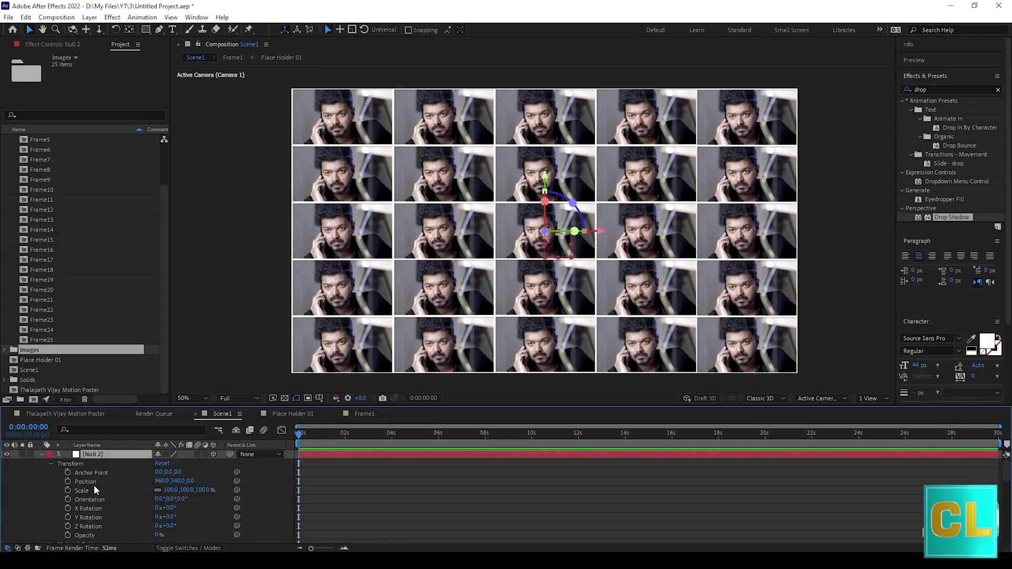
click(68, 481)
scroll(66, 485, down, 1)
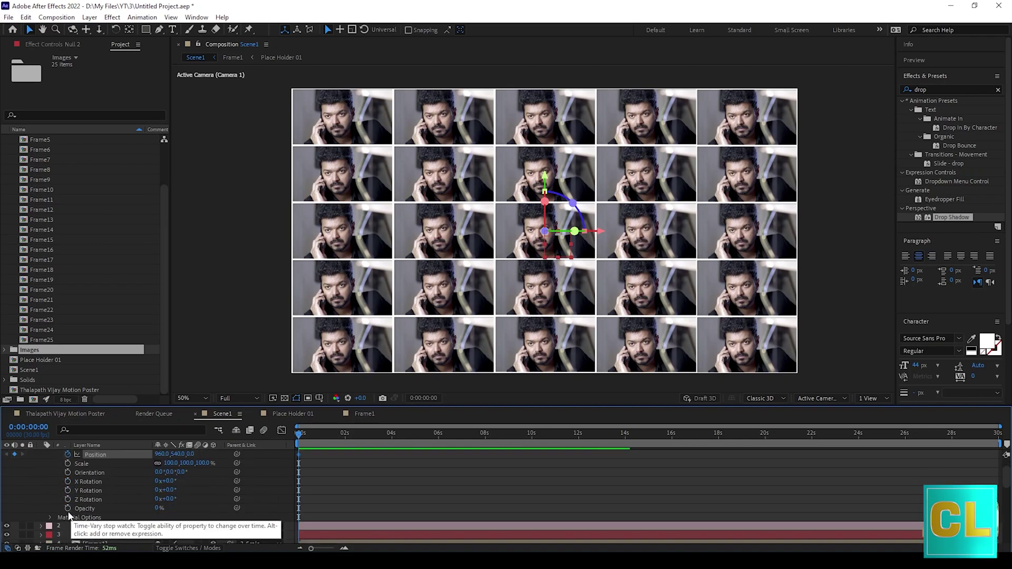
click(67, 499)
click(68, 481)
click(67, 490)
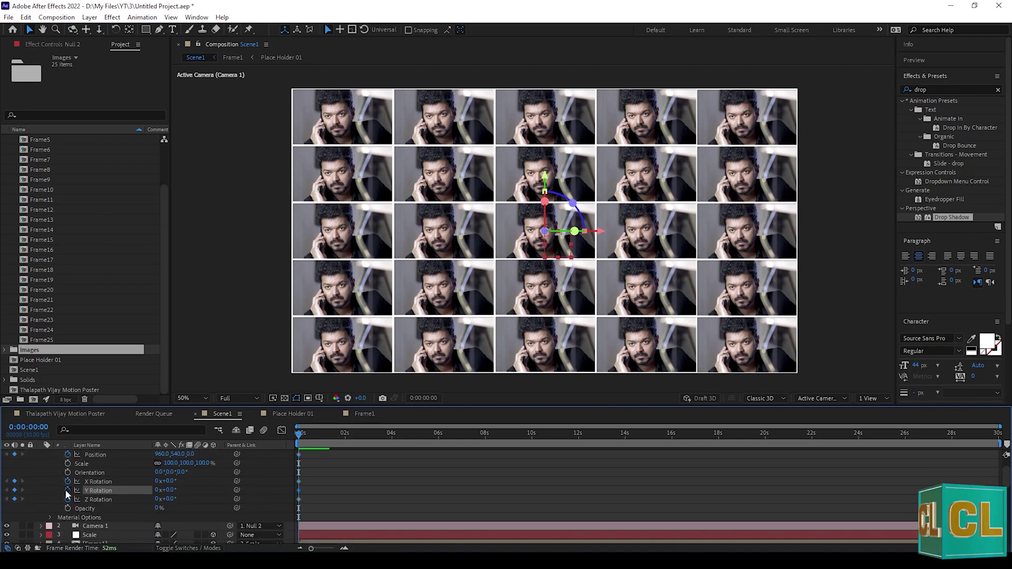
Set the camera null's Z Rotation to 12°, Y Rotation to 5.2° and X Rotation to 25° at 0 seconds
mouse_move(165, 499)
mouse_down()
mouse_move(183, 501)
mouse_move(168, 497)
mouse_up()
key(ctrl+z)
click(170, 499)
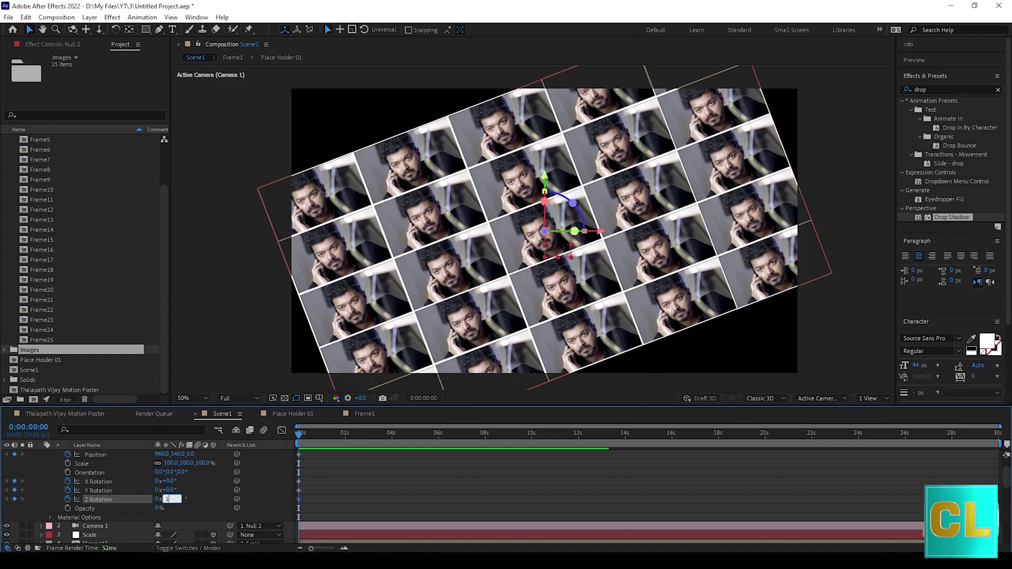
text(12)
click(170, 491)
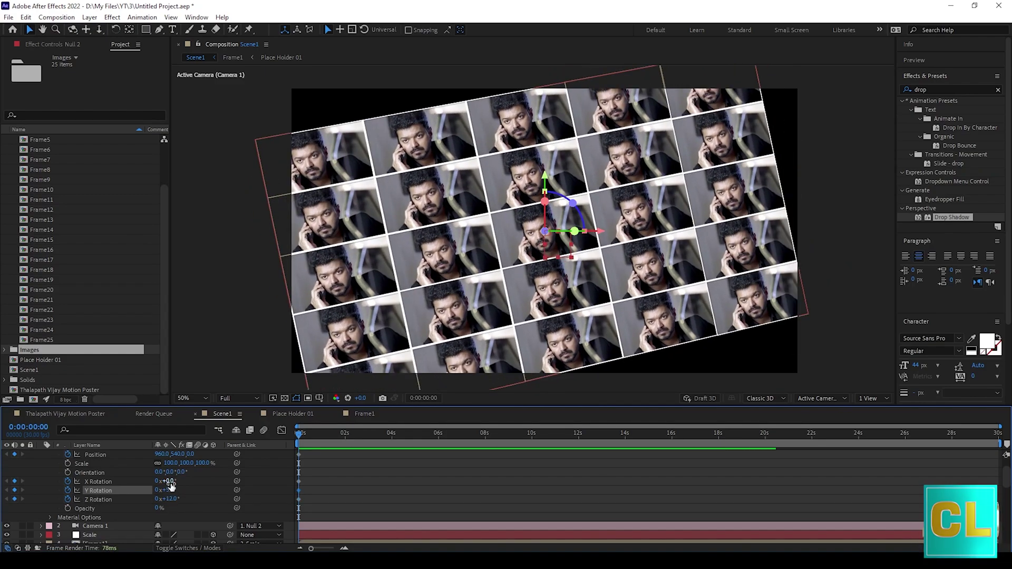
drag(166, 481, 170, 486)
Set the camera null's starting Position to 660, 227, 744
click(165, 455)
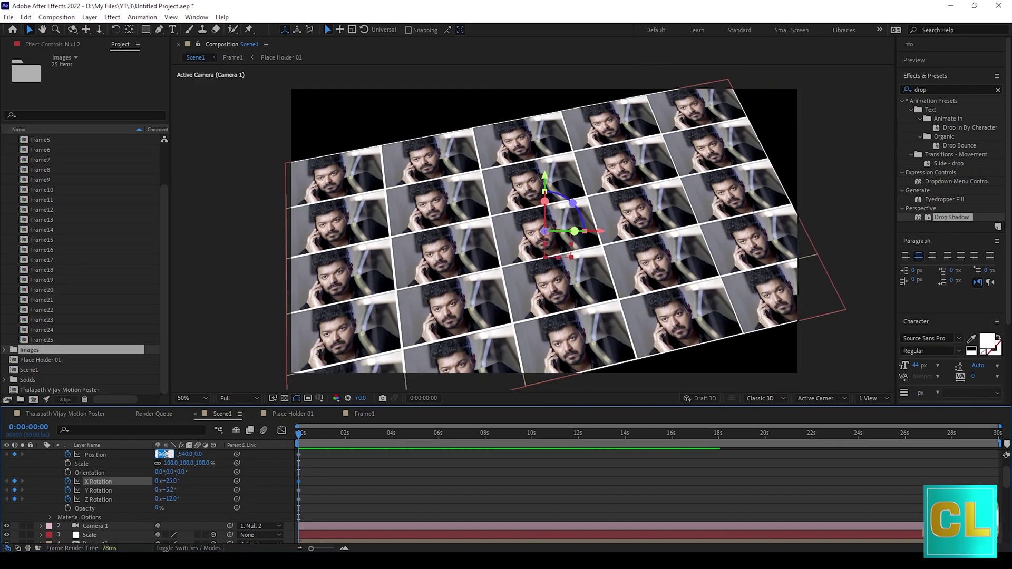
text(660)
key(Tab)
text(22)
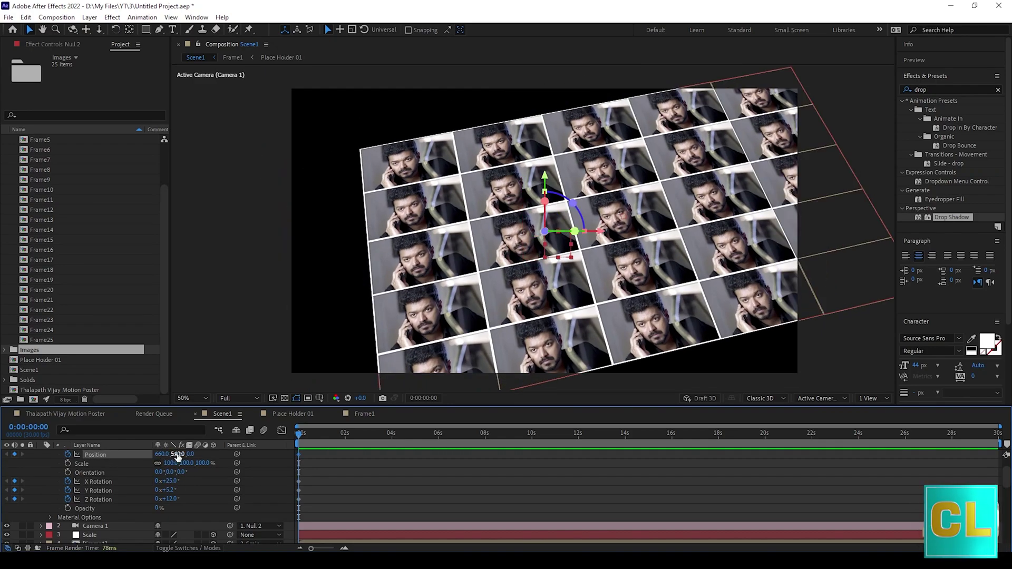
text(7)
key(Tab)
text(744)
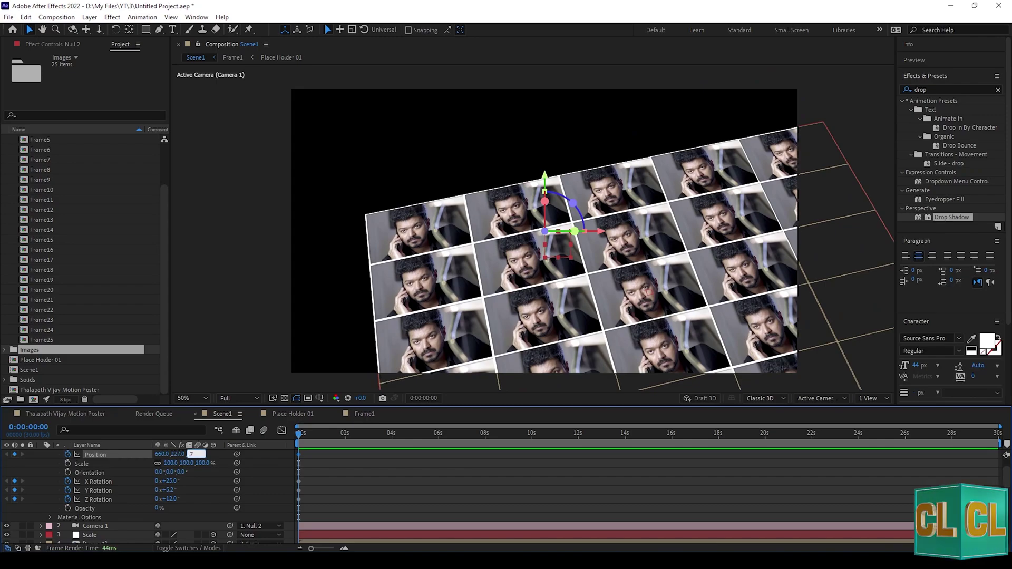
key(Return)
Set the camera null's X Position to 1080 at 6 seconds
scroll(640, 237, down, 3)
scroll(639, 236, up, 2)
scroll(559, 298, down, 2)
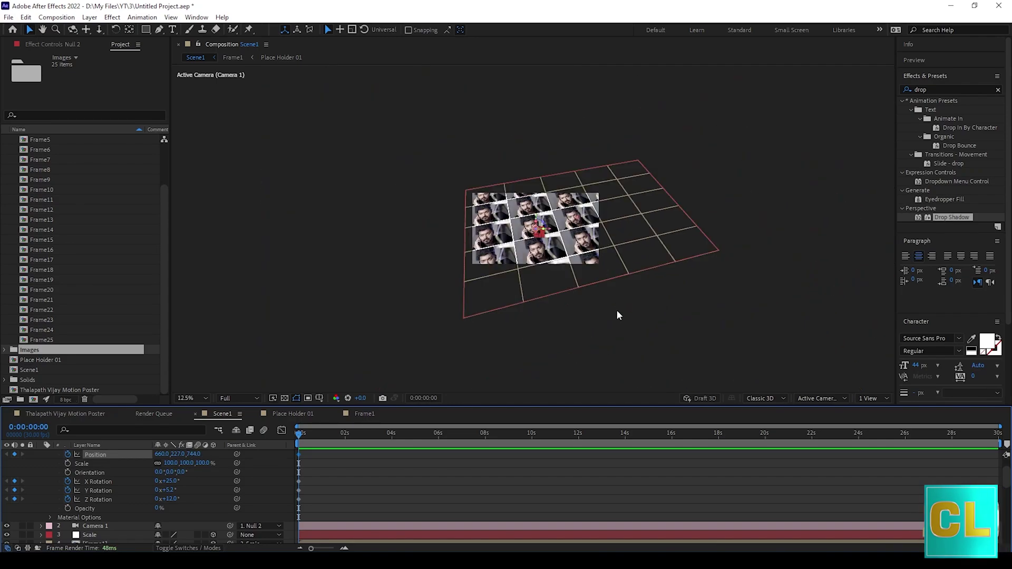
click(444, 433)
drag(444, 433, 439, 434)
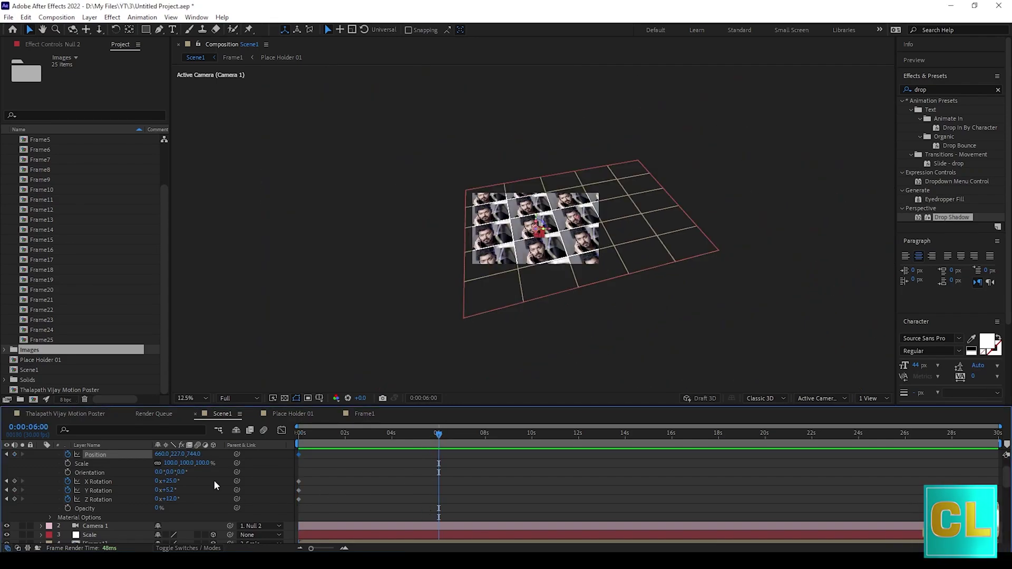
click(160, 454)
text(108)
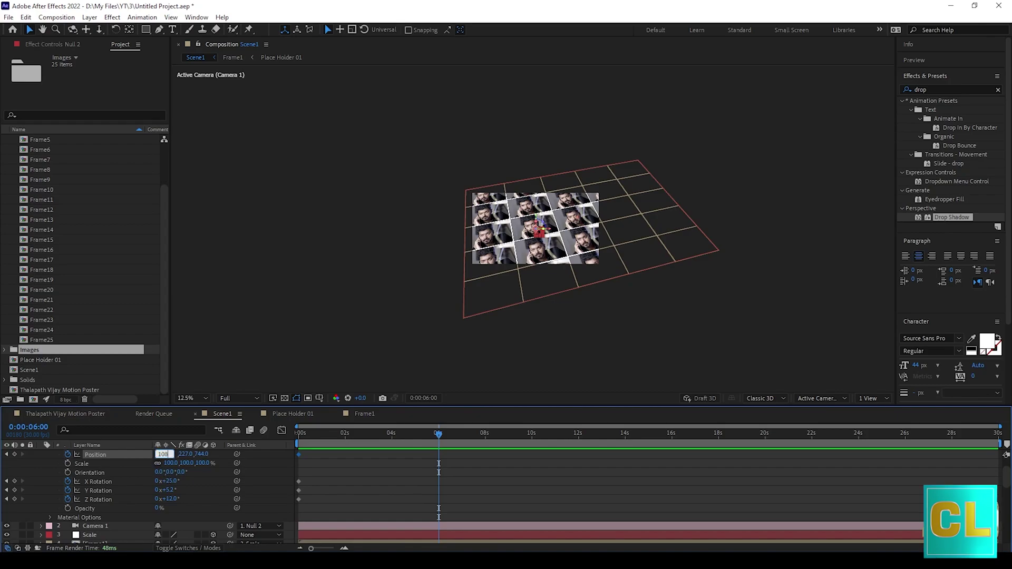
text(0)
Set the camera null's Y Rotation to 1.3° and Z Rotation to 8.3° at 6 seconds
key(Tab)
key(Tab)
key(Tab)
key(Tab)
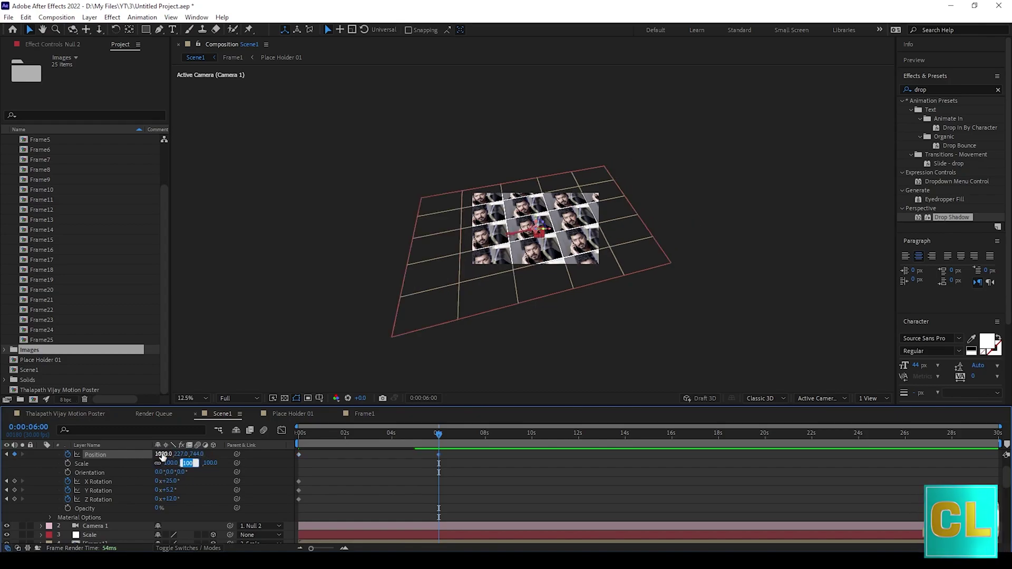
key(Tab)
key(Tab)
key(Tab)
key(Tab)
key(Tab)
key(Tab)
key(Tab)
key(Tab)
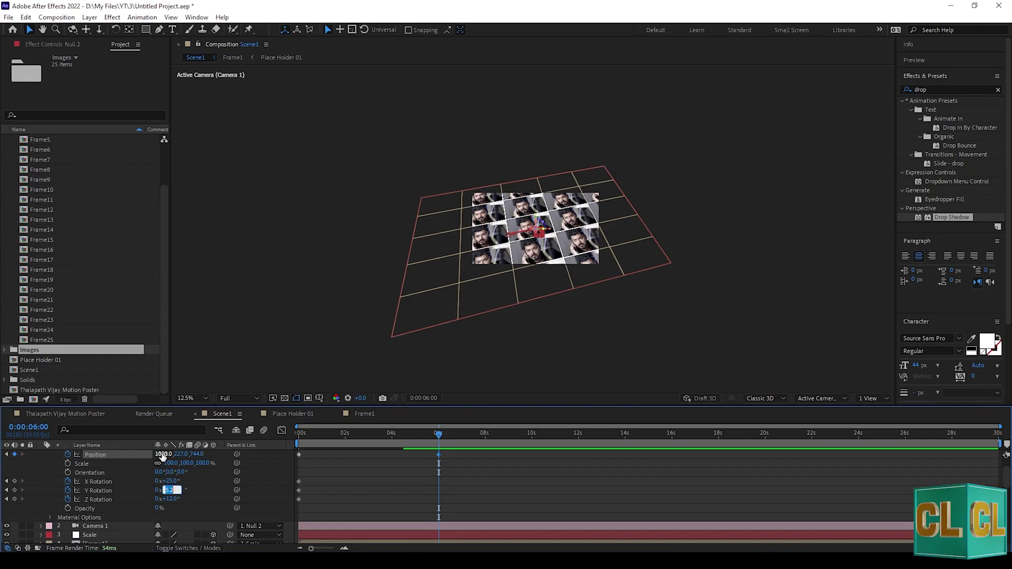
text(1.3)
key(Tab)
text(8)
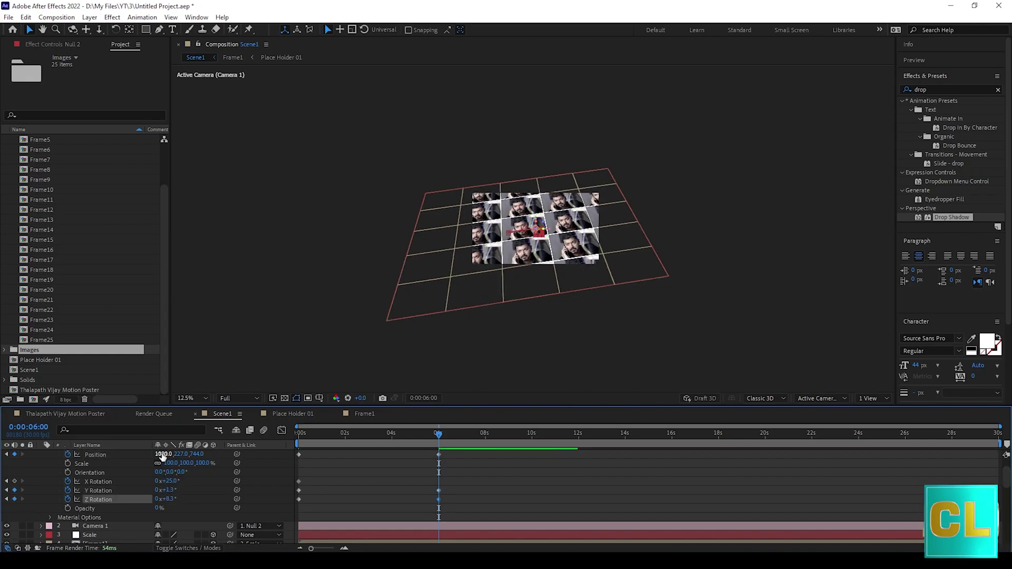
Scrub back through the camera move and park the current time at 3 seconds
click(477, 316)
scroll(477, 315, up, 1)
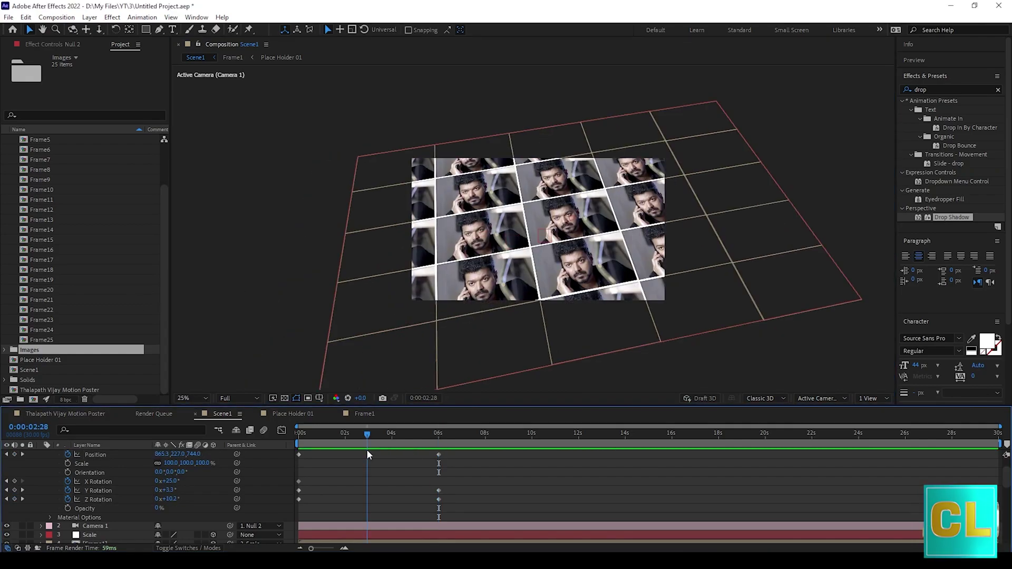
drag(368, 455, 369, 455)
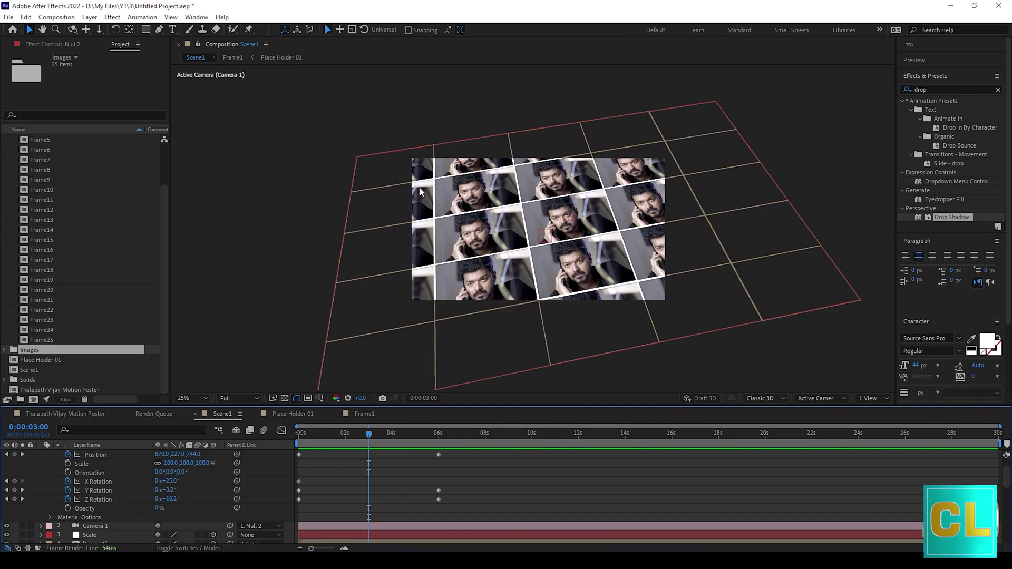
click(300, 207)
scroll(106, 512, down, 2)
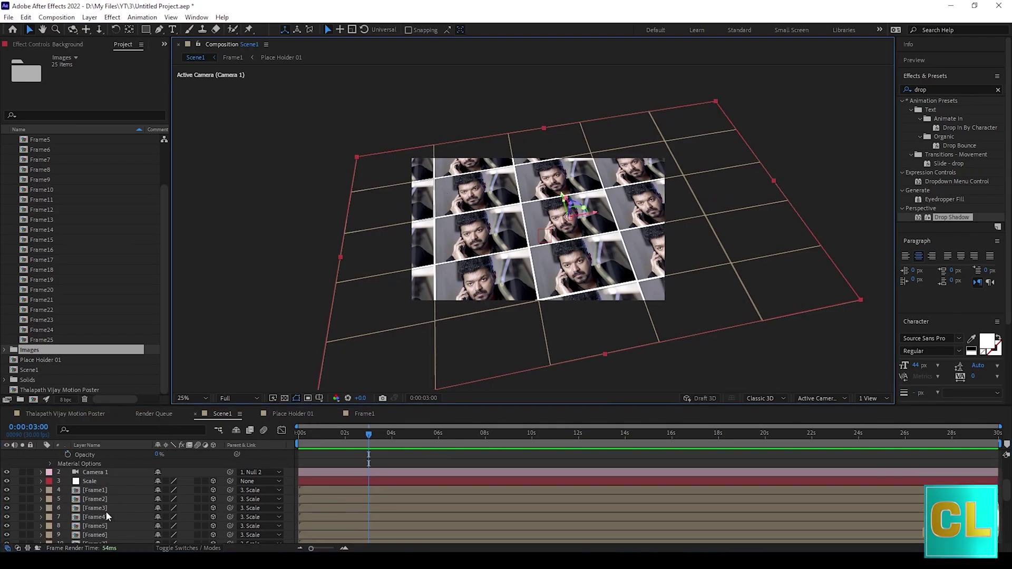
Select the Frame3, Frame7, Frame10, Frame14, Frame17, Frame20 and Frame23 layers together
click(114, 508)
scroll(113, 503, down, 2)
ctrl+click(113, 493)
ctrl+click(108, 517)
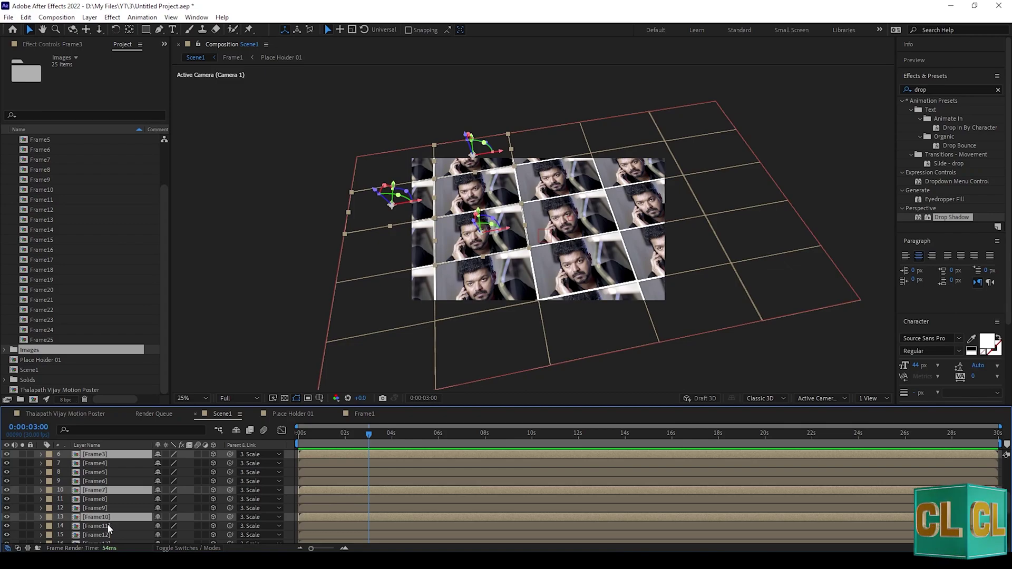
scroll(108, 524, down, 1)
ctrl+click(107, 525)
scroll(106, 524, down, 2)
ctrl+click(107, 501)
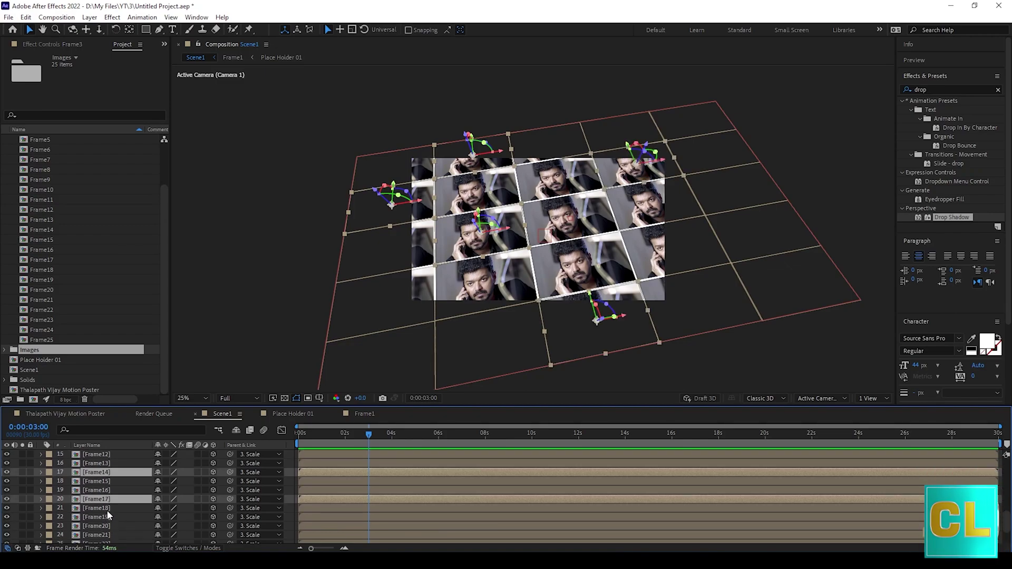
scroll(107, 507, down, 1)
ctrl+click(108, 505)
scroll(108, 511, down, 1)
ctrl+click(108, 513)
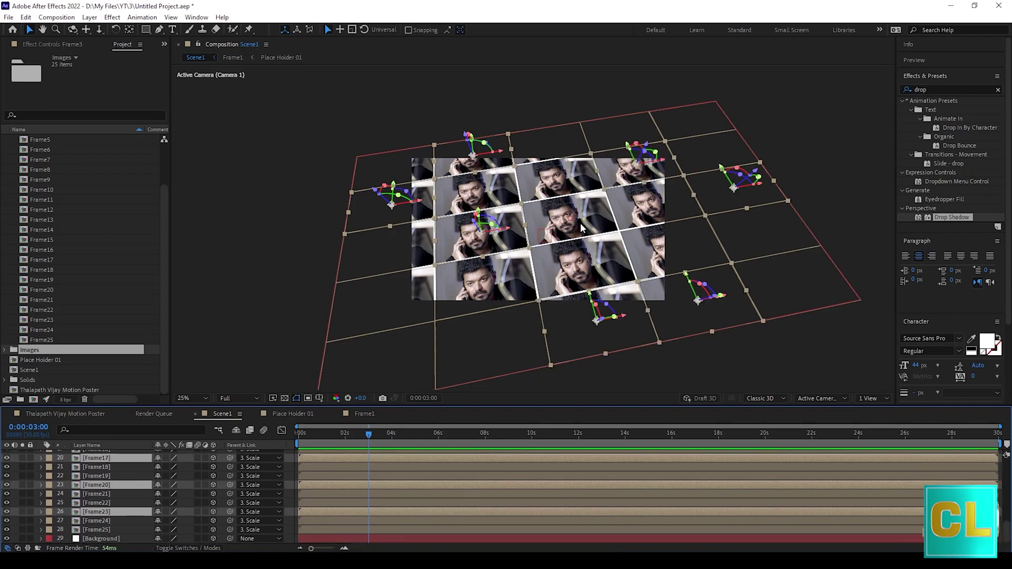
Add Position keyframes at 3 seconds to the selected frames, including Frame1, and return to 0 seconds
scroll(128, 512, up, 5)
key(p)
scroll(119, 463, up, 5)
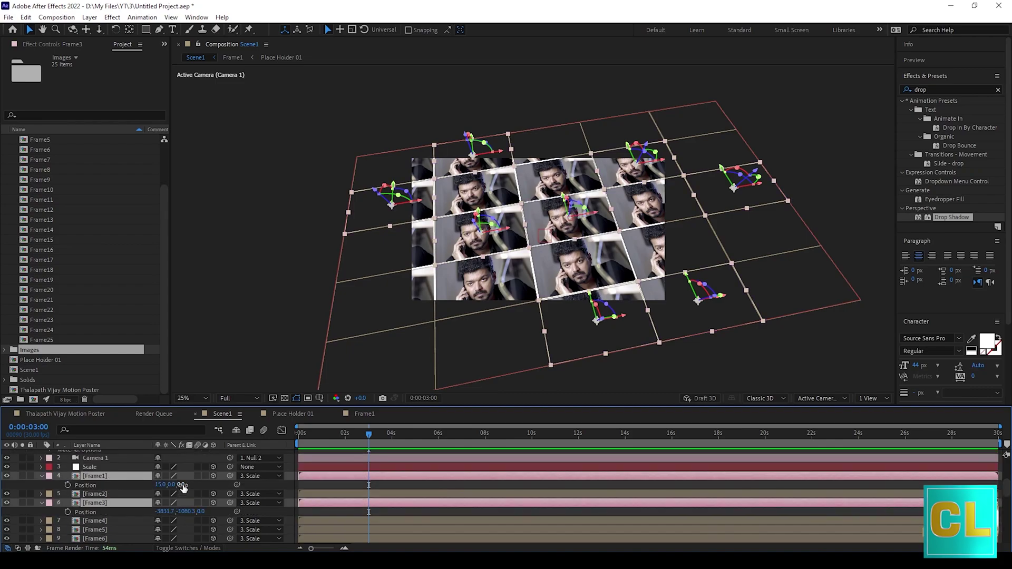
drag(187, 485, 160, 503)
key(ctrl+z)
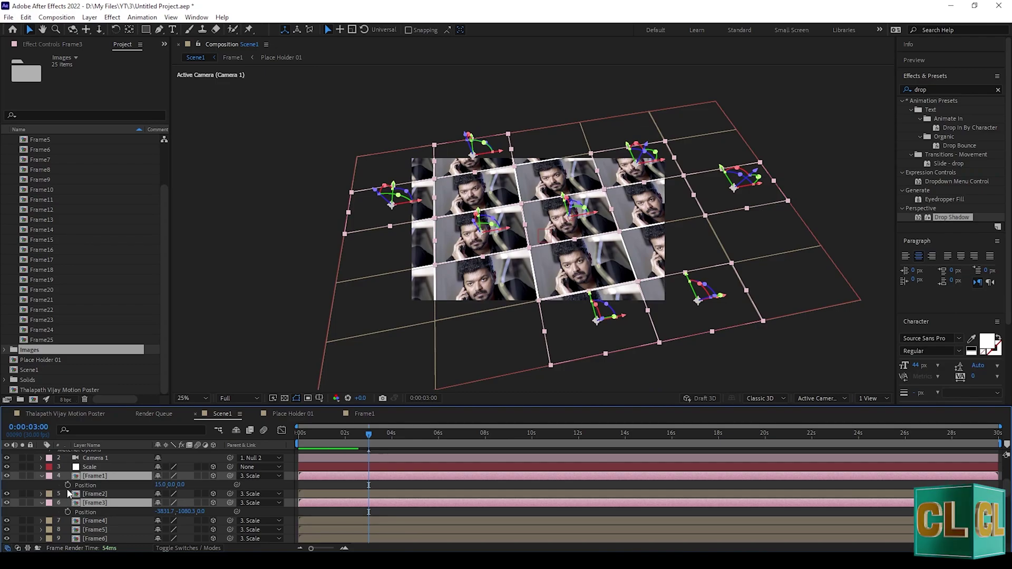
click(67, 484)
scroll(94, 524, down, 8)
drag(356, 436, 266, 448)
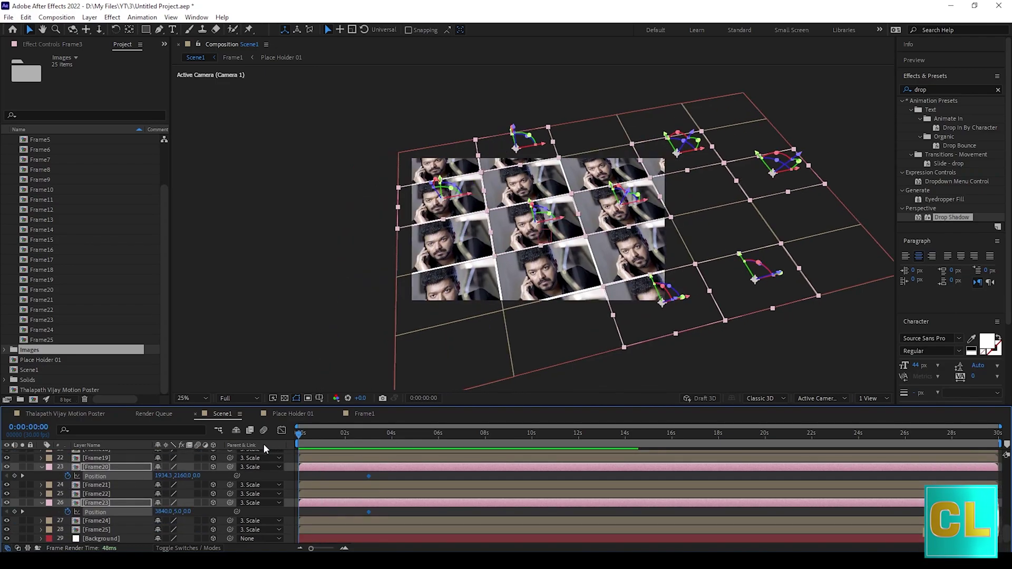
Check the photo setup inside the Place Holder 01 and Frame1 compositions
click(358, 415)
click(336, 414)
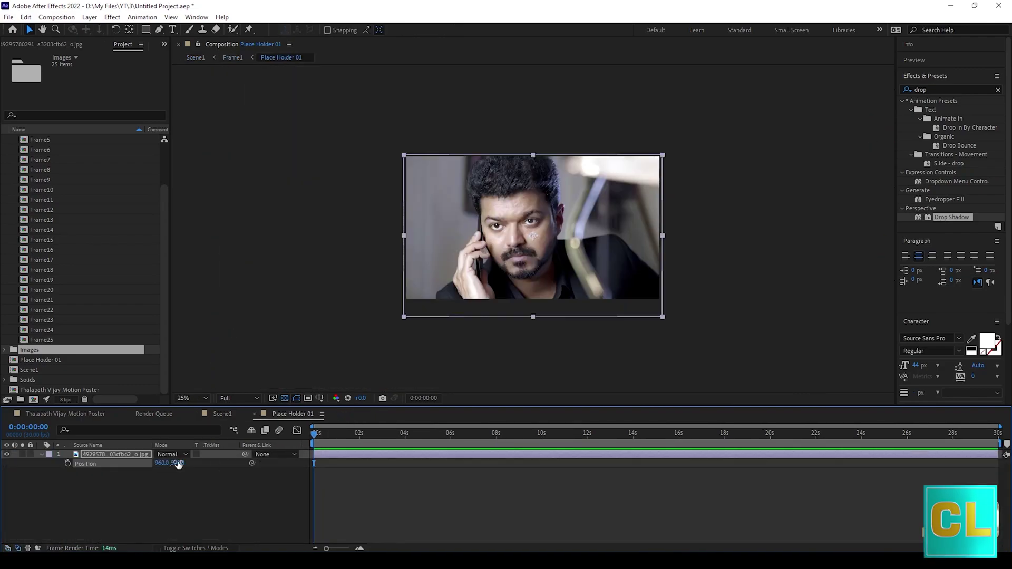
click(165, 415)
click(129, 414)
double_click(100, 484)
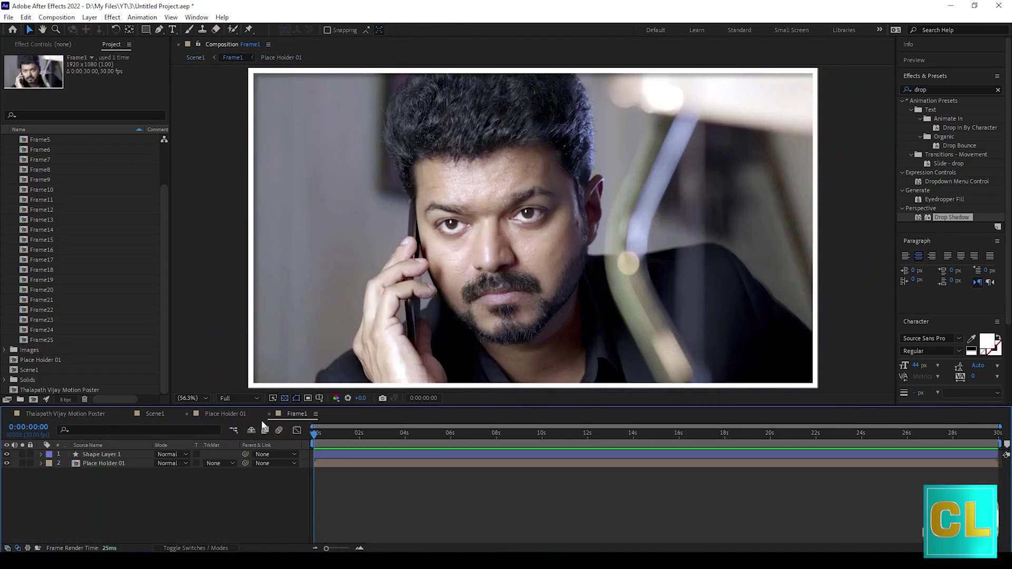
click(268, 413)
key(shift+comma)
Replace the photo in Frame2's Place Holder 02 composition with the first picture from the Images folder
double_click(109, 493)
double_click(113, 464)
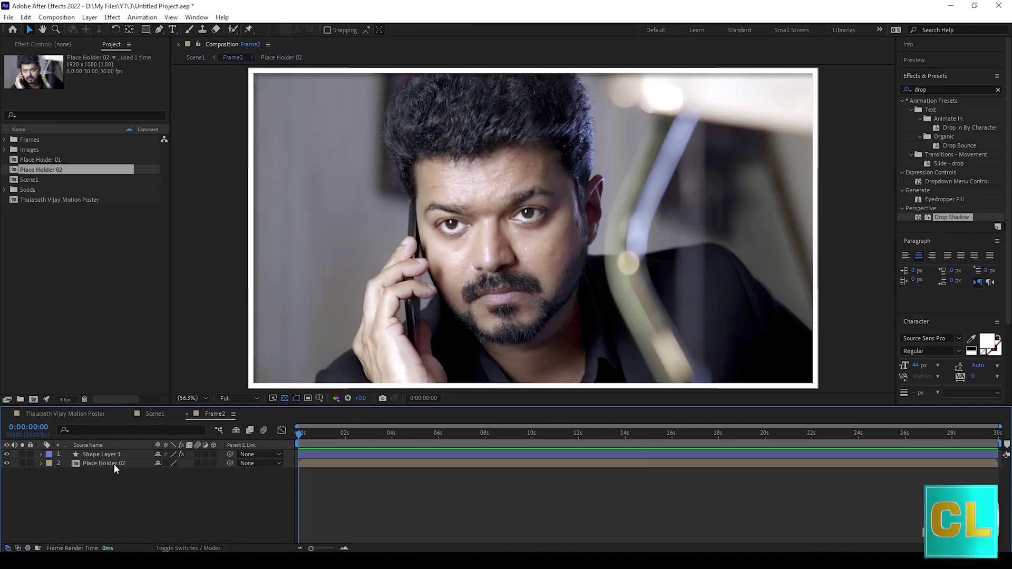
double_click(113, 463)
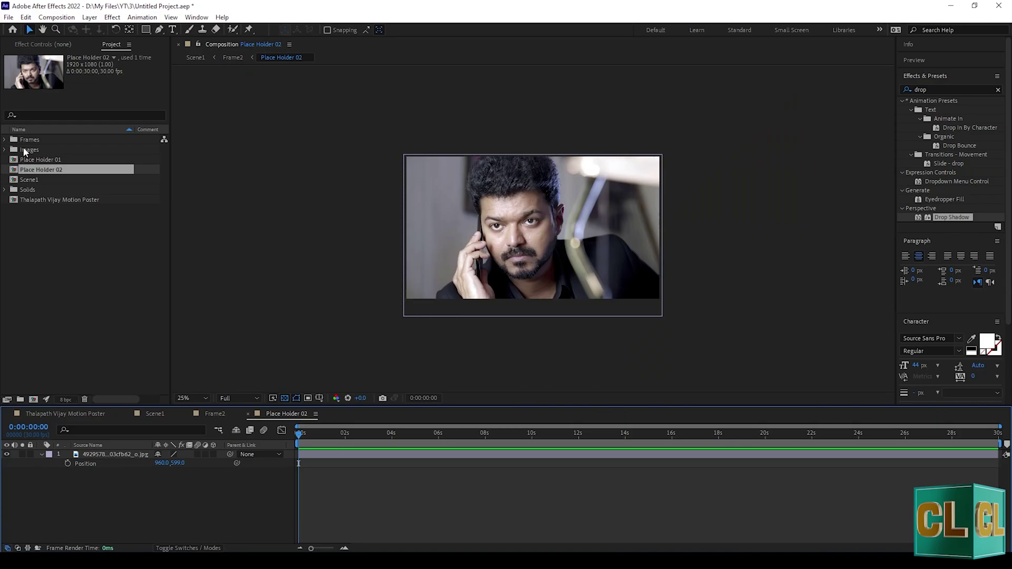
drag(47, 150, 132, 466)
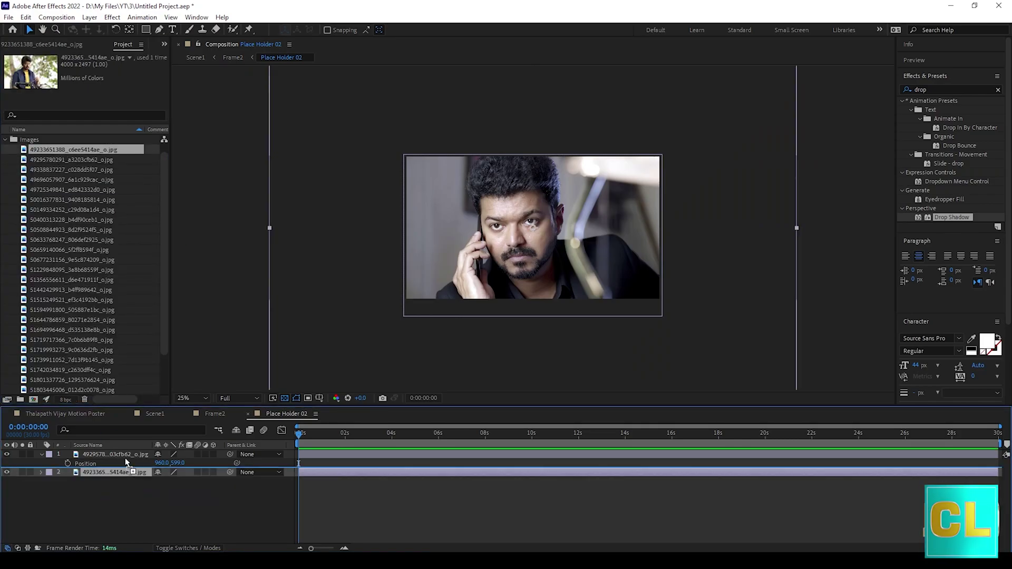
click(129, 464)
key(Delete)
Scale and position the new photo to fill Place Holder 02, and close the nested compositions
click(121, 446)
click(127, 454)
key(s)
mouse_move(194, 465)
mouse_down()
mouse_move(169, 468)
mouse_move(202, 466)
mouse_up()
key(p)
click(247, 414)
click(187, 414)
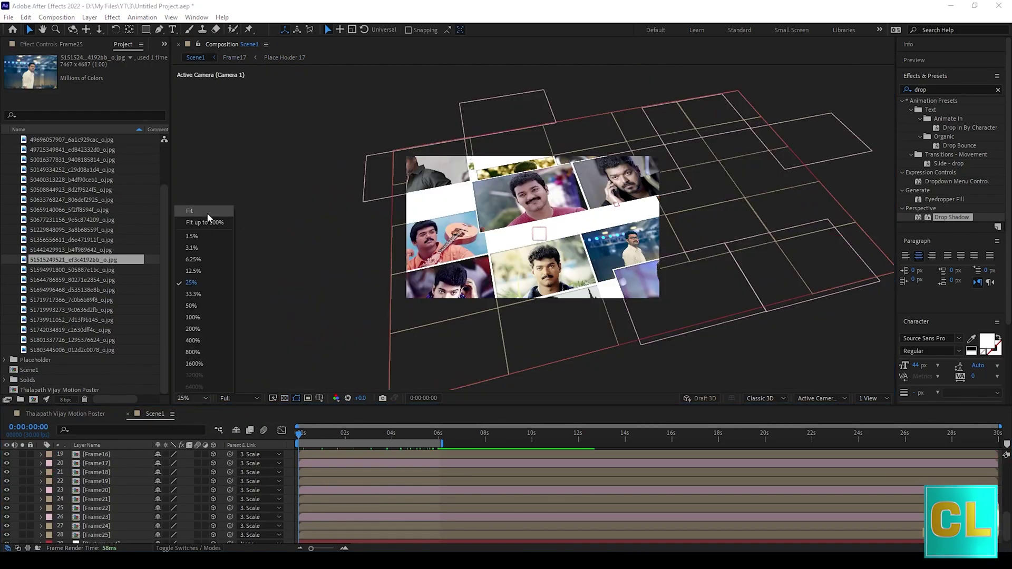
Fit Scene1 to the viewer, preview the animated photo grid, return to 0 seconds and save the project
click(235, 233)
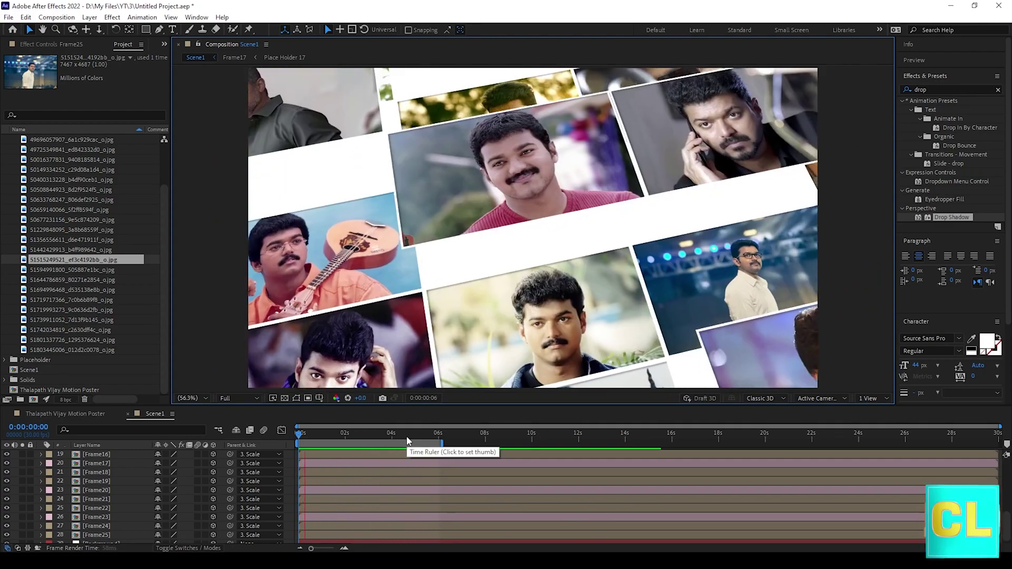
click(421, 436)
drag(422, 435, 226, 447)
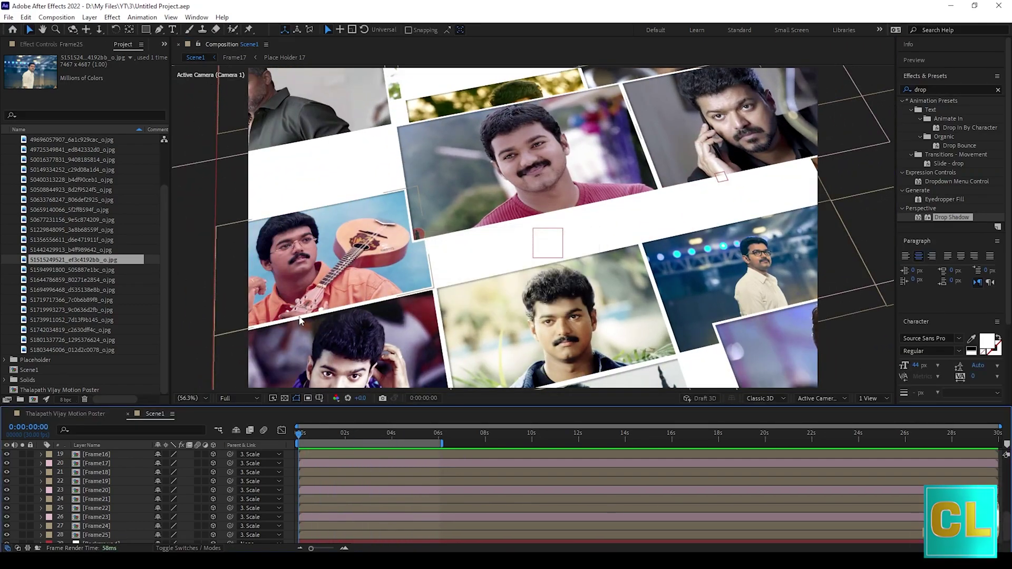
key(ctrl+s)
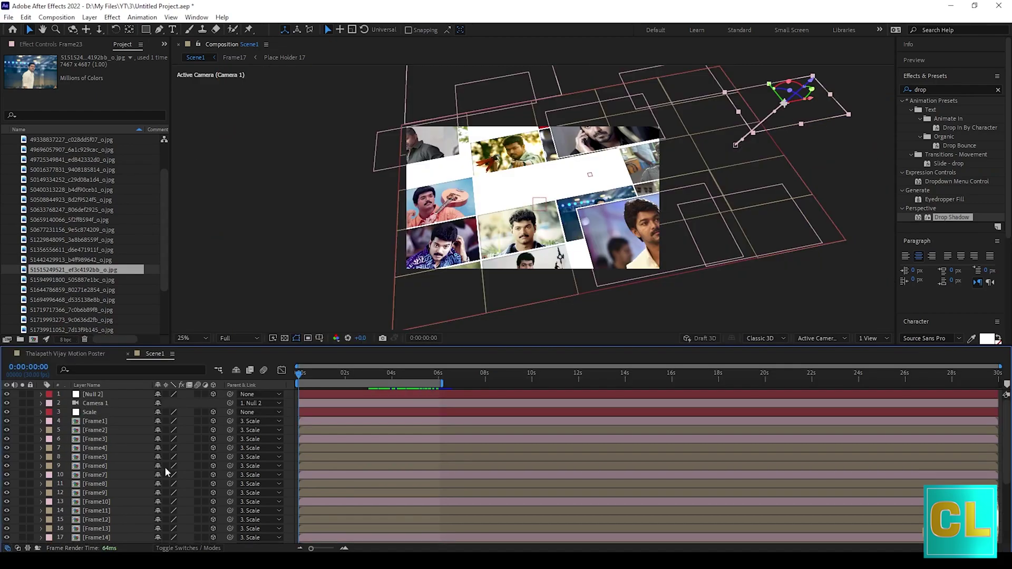
Examine the Position keyframes of the Frame1 and Frame3 layers
click(95, 421)
key(p)
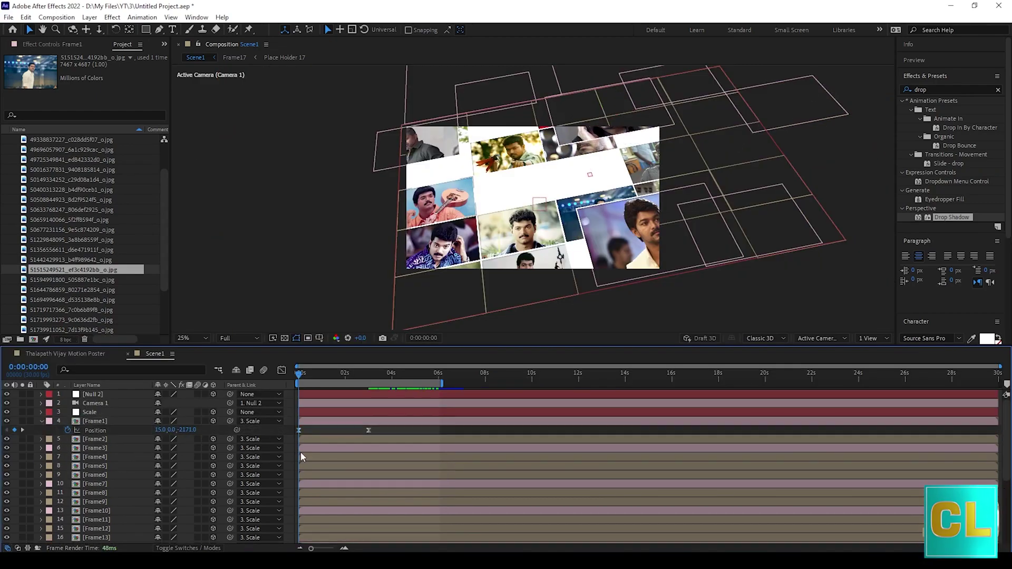
click(106, 448)
key(p)
key(p)
click(130, 425)
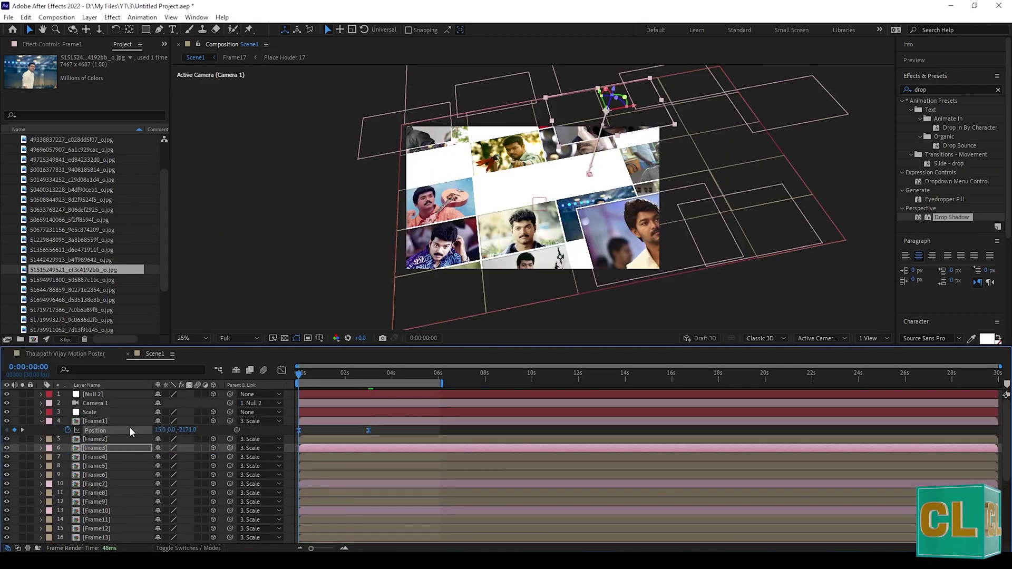
key(p)
Stagger the raised frames' animation by shifting layers such as Frame1, Frame7, Frame10 and Frame14 slightly later in time
drag(331, 421, 321, 440)
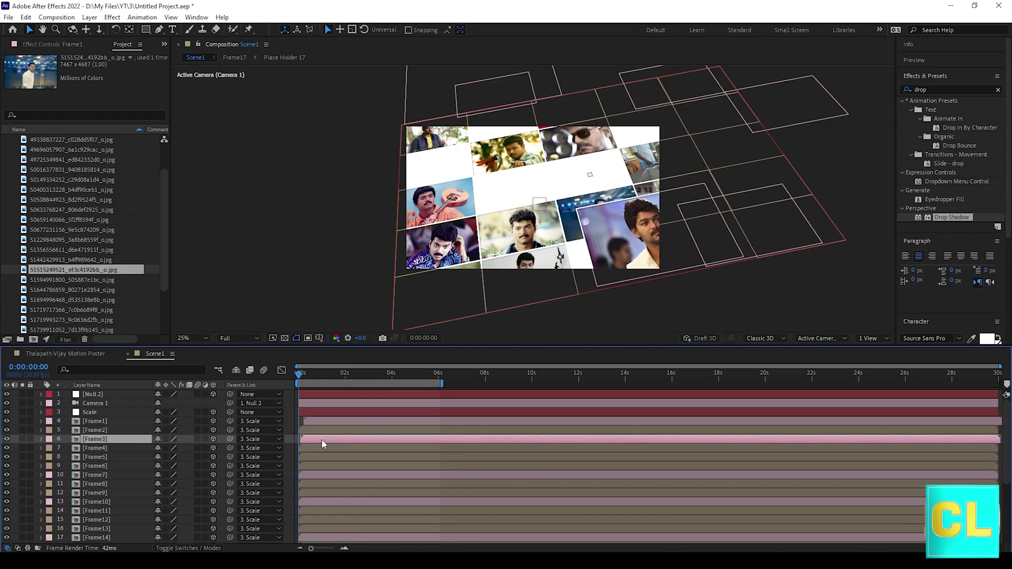
drag(329, 475, 354, 503)
scroll(355, 504, down, 4)
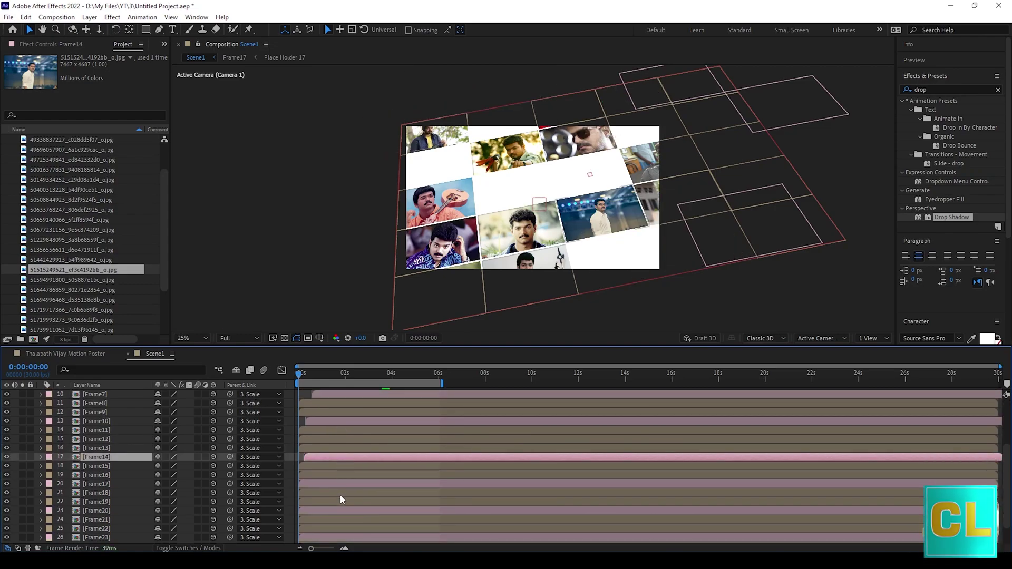
drag(329, 460, 339, 513)
scroll(337, 509, up, 3)
scroll(337, 509, up, 1)
Fit Scene1 to the viewer and play back the staggered frame animation
click(185, 338)
click(187, 350)
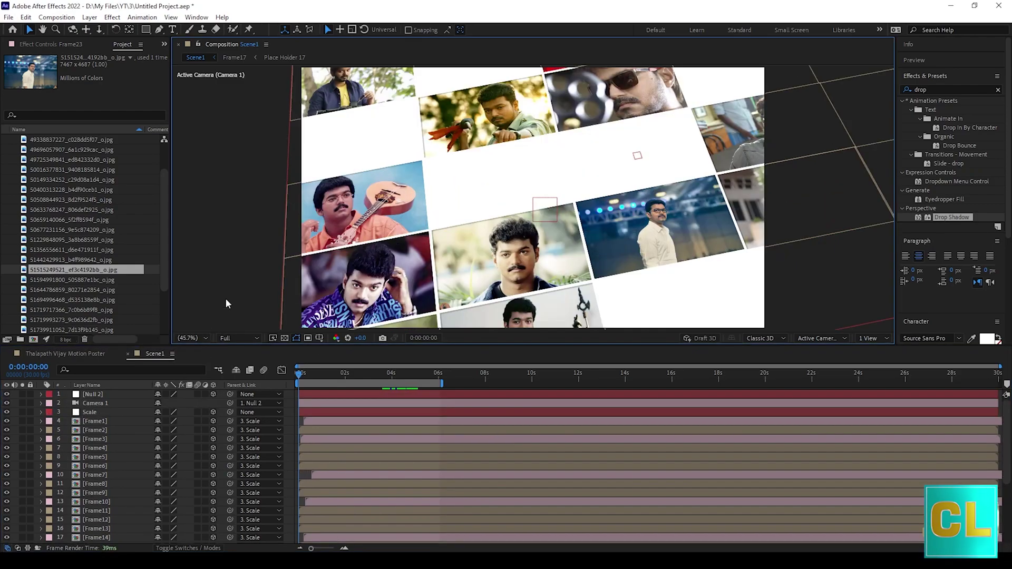
key(space)
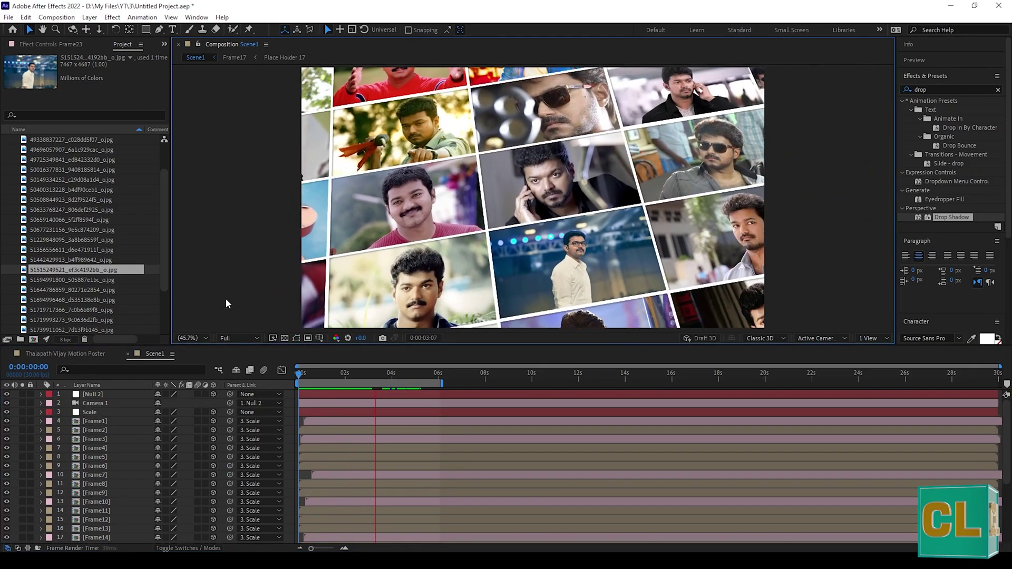
key(space)
Add a white point light at 100% intensity that casts shadows, and move its Z Position to about -2217.7
right_click(241, 200)
mouse_move(259, 203)
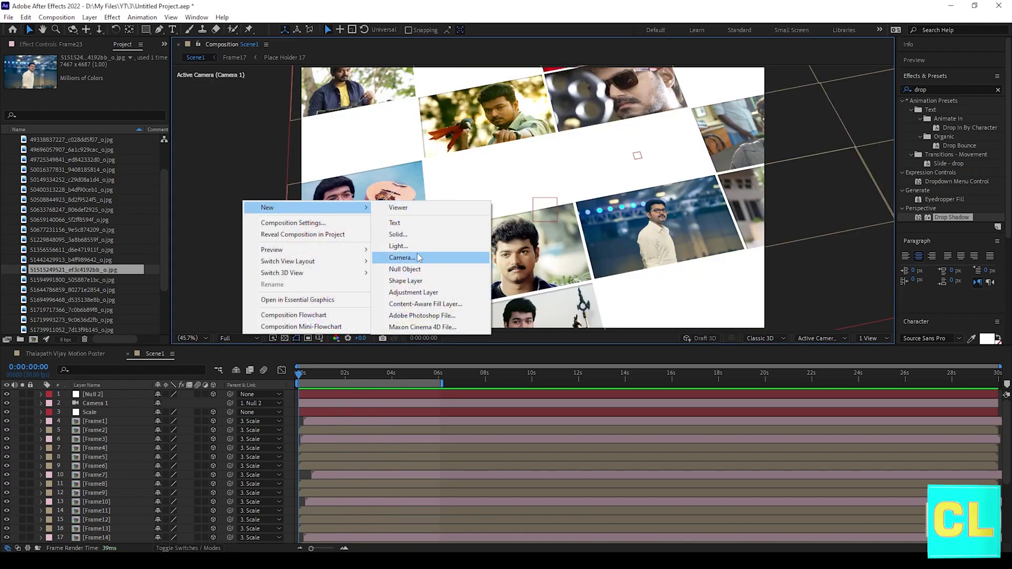
click(400, 245)
click(515, 183)
click(504, 214)
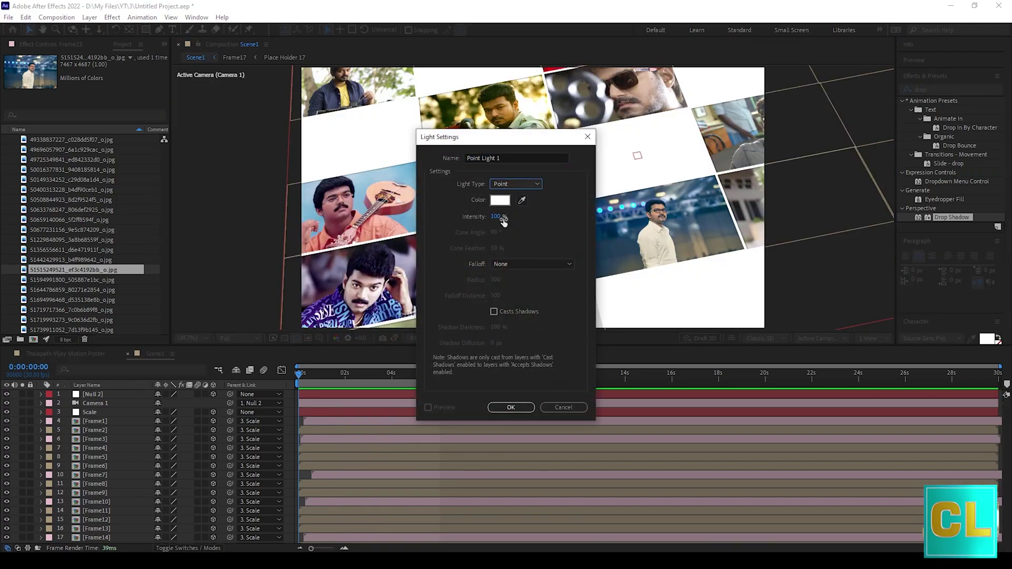
click(493, 311)
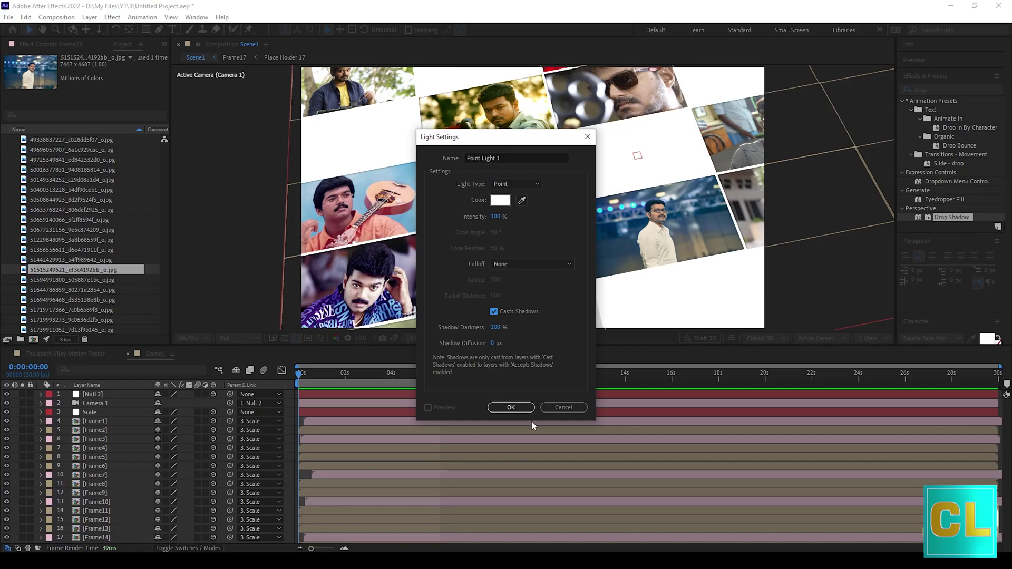
click(510, 407)
key(p)
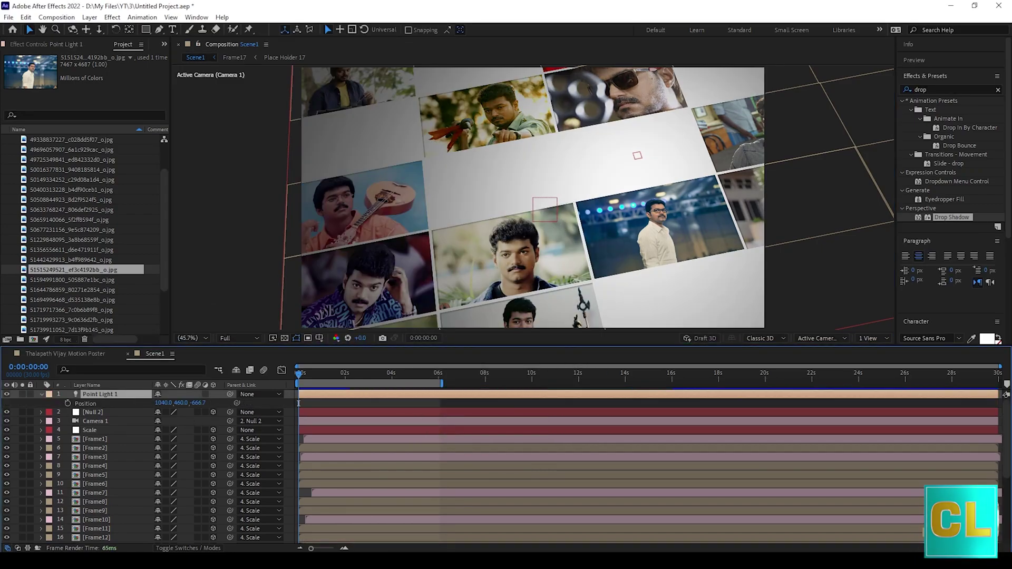
drag(197, 402, 56, 442)
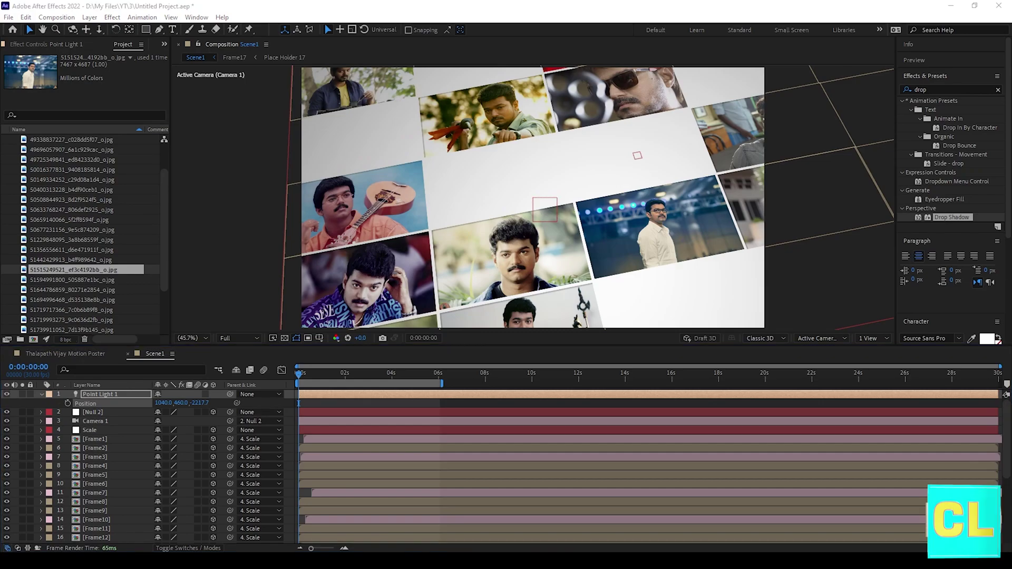
Add a white ambient light at 100% intensity to Scene1, and collapse the Point Light 1 properties
right_click(179, 196)
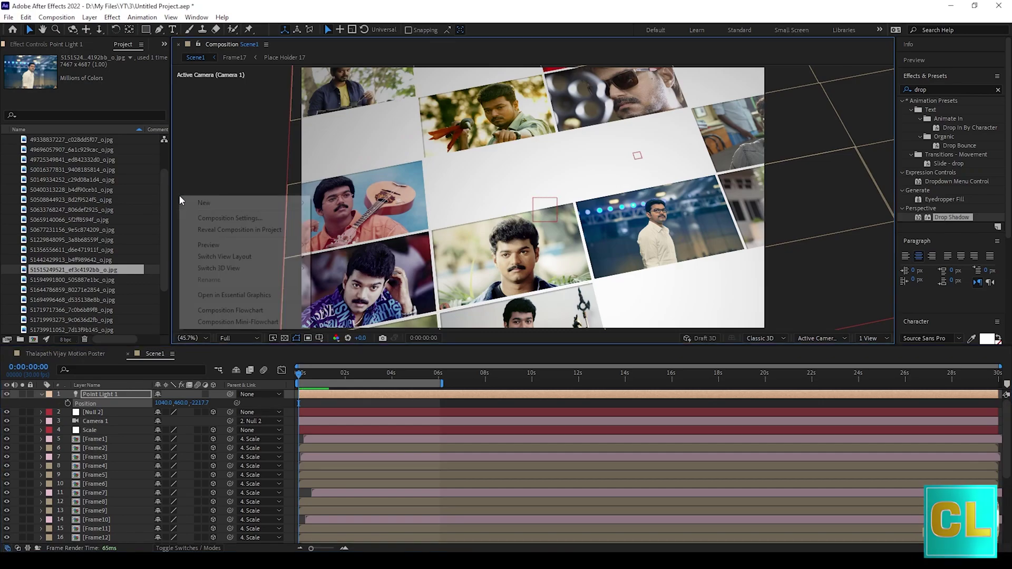
mouse_move(198, 203)
click(340, 242)
click(529, 184)
click(521, 232)
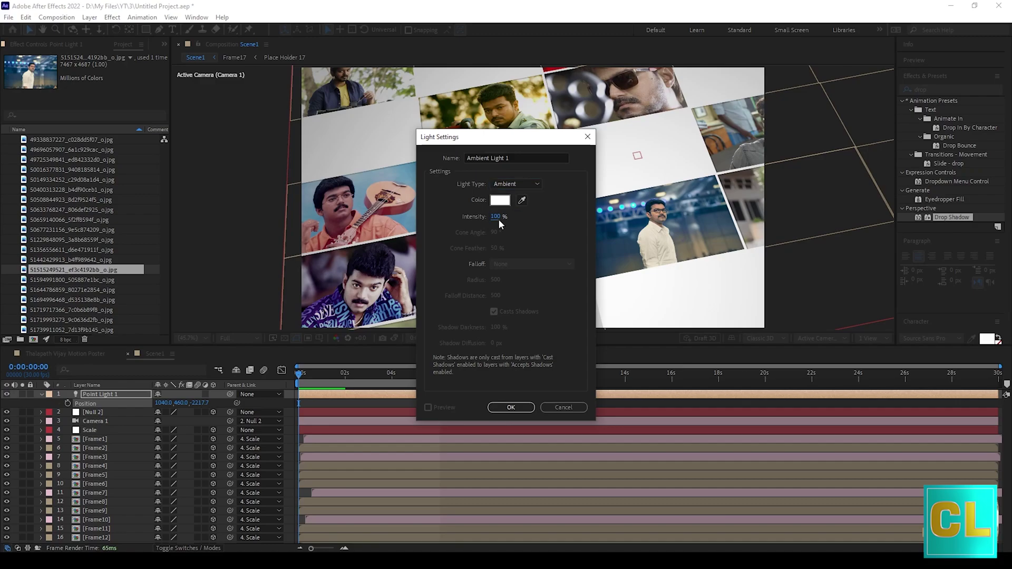
click(512, 407)
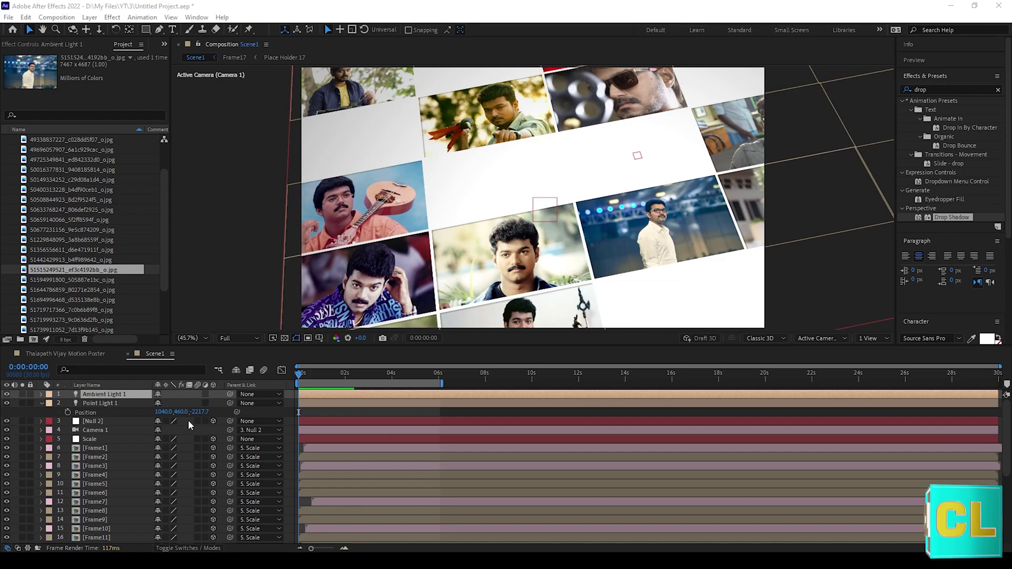
click(41, 403)
Turn on Casts Shadows for the raised frame layers Frame1, Frame3, Frame7, Frame10, Frame14, Frame17, Frame20 and Frame23
click(367, 422)
ctrl+click(373, 440)
ctrl+click(372, 457)
ctrl+click(376, 493)
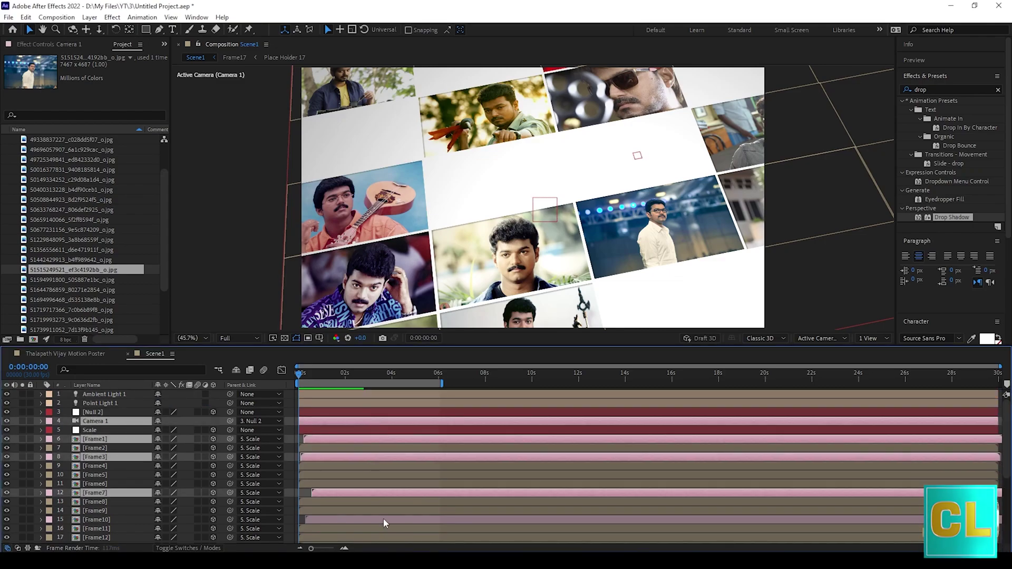
ctrl+click(384, 519)
scroll(386, 522, down, 6)
ctrl+click(343, 448)
ctrl+click(347, 484)
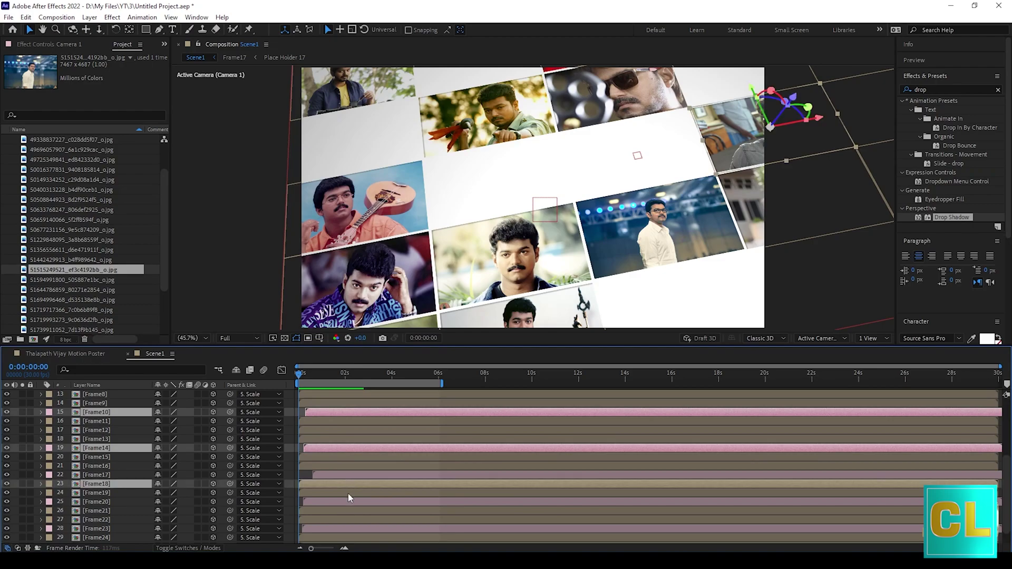
ctrl+click(346, 475)
ctrl+click(348, 484)
ctrl+click(350, 502)
scroll(353, 507, down, 1)
ctrl+click(356, 512)
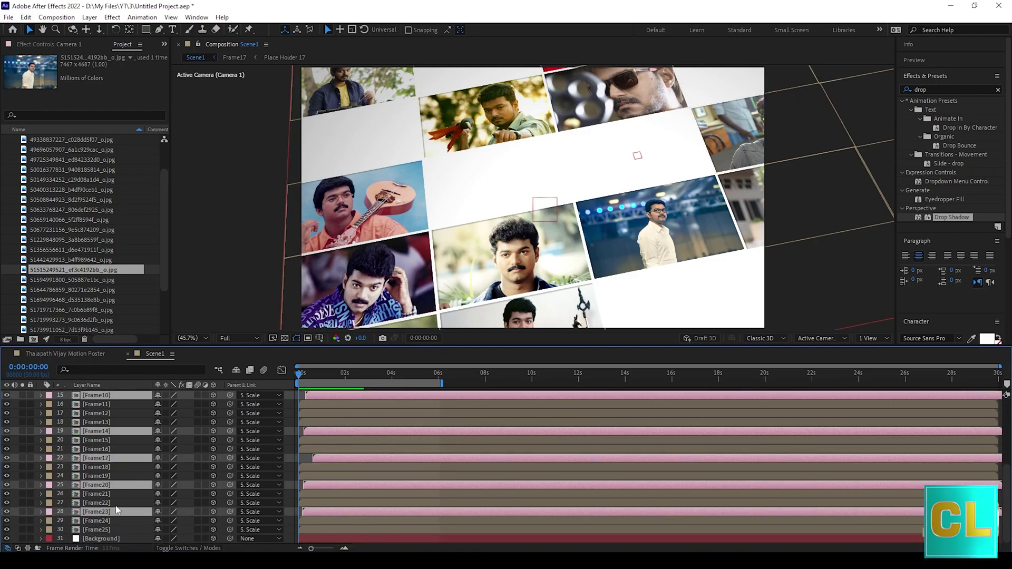
click(41, 512)
scroll(58, 488, down, 1)
click(50, 512)
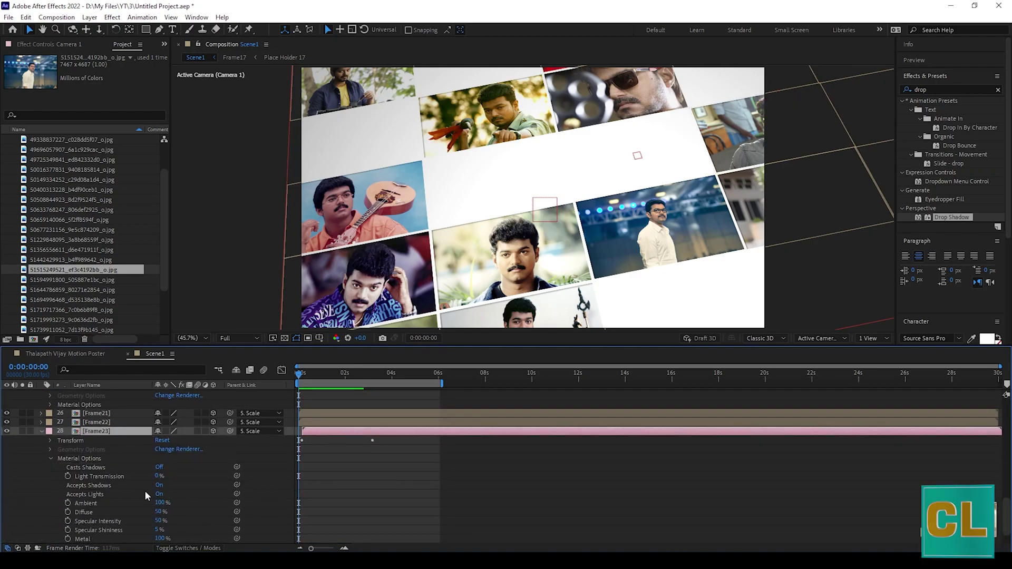
click(159, 467)
scroll(27, 486, up, 1)
click(40, 458)
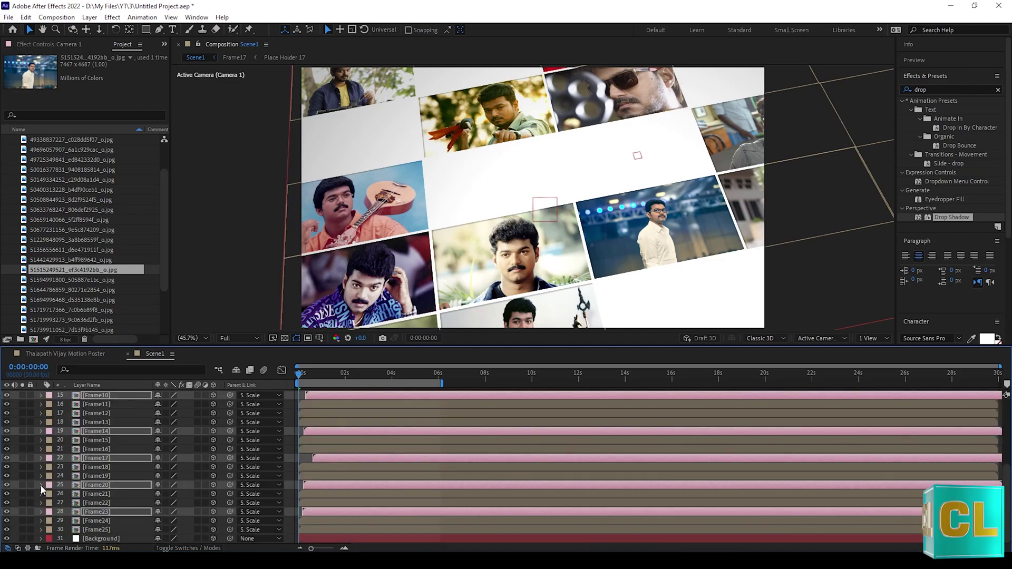
Examine the Casts Shadows settings of raised frames such as Frame23, Frame10 and Frame7, and play back the scene
click(41, 488)
scroll(48, 512, down, 1)
click(49, 513)
scroll(48, 513, down, 7)
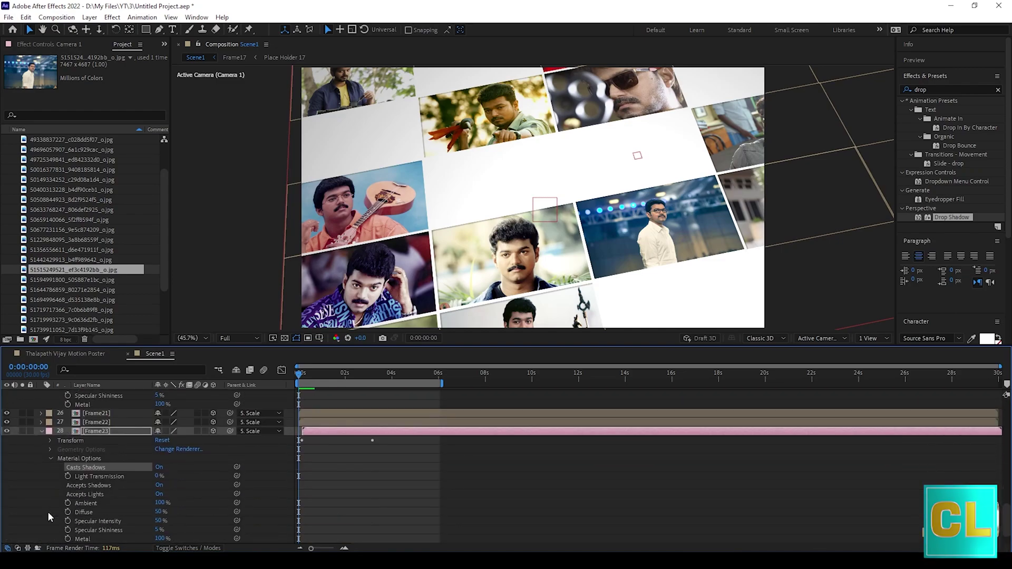
scroll(47, 512, up, 4)
scroll(47, 513, up, 6)
scroll(46, 512, down, 3)
click(41, 486)
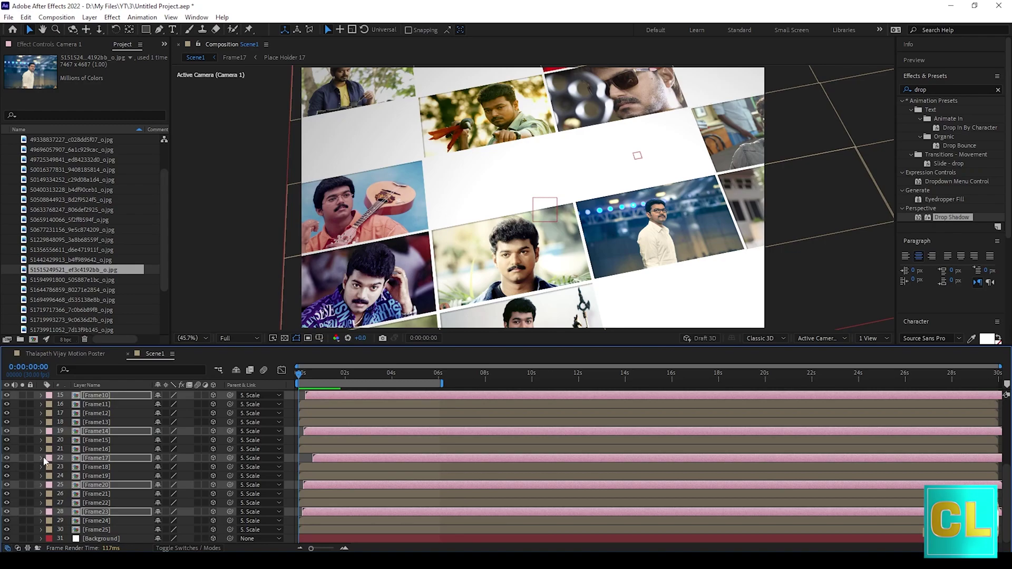
click(41, 458)
click(50, 485)
scroll(50, 482, up, 2)
click(50, 449)
scroll(51, 466, up, 3)
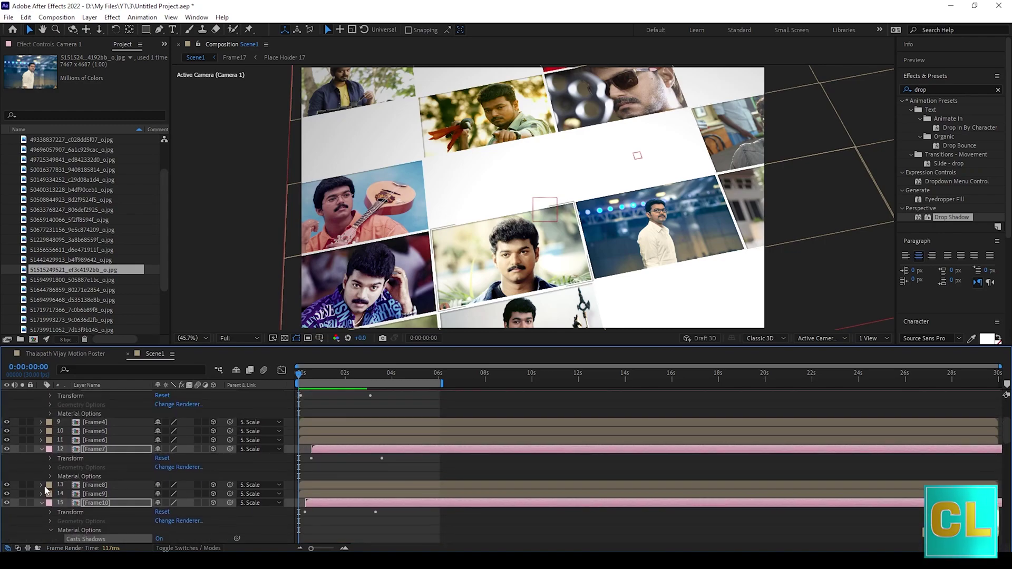
click(50, 476)
click(41, 432)
key(space)
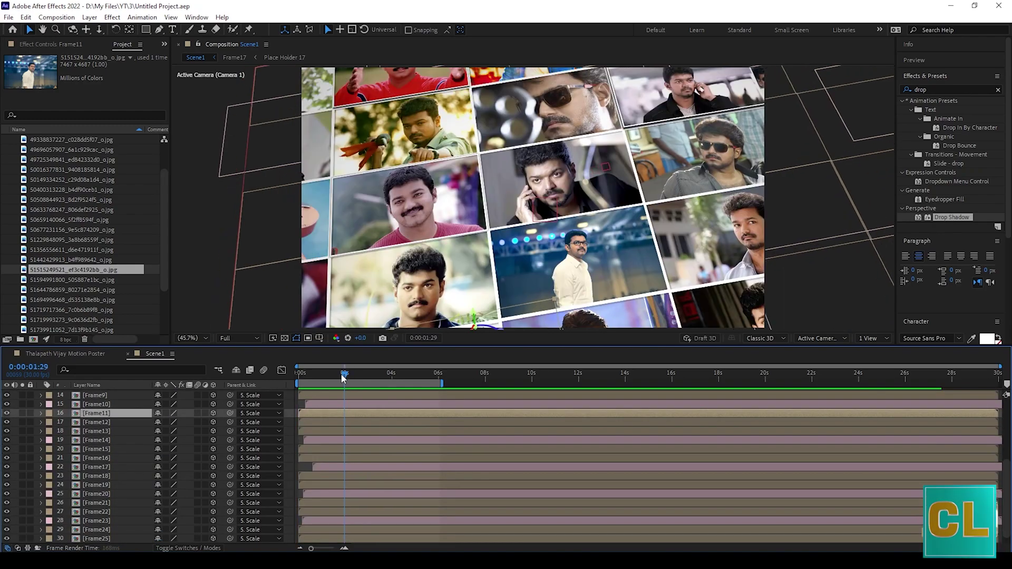
Set Point Light 1's Shadow Darkness to 20% and its Shadow Diffusion to 50 pixels
scroll(59, 438, up, 5)
click(50, 430)
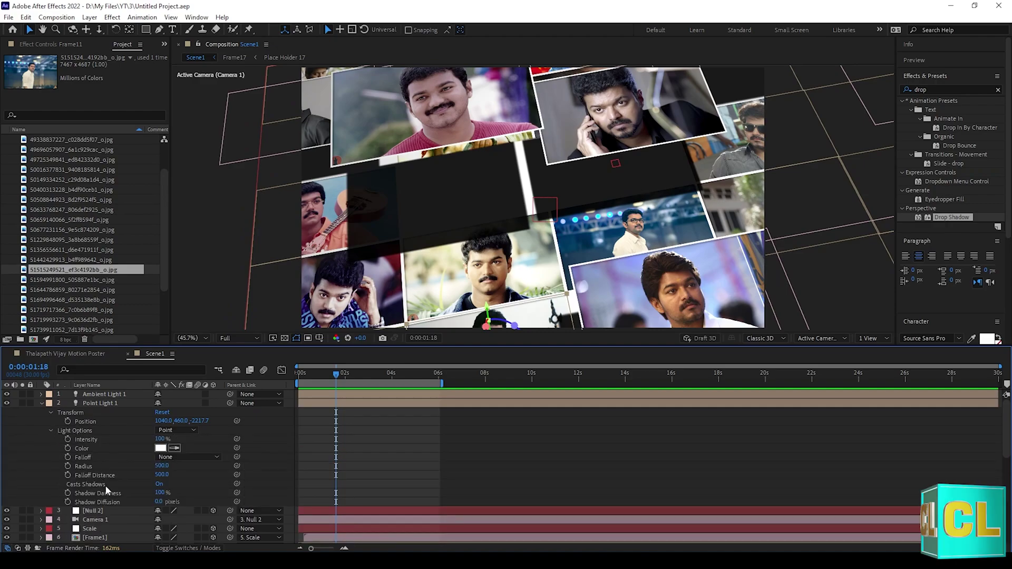
text(0)
key(Return)
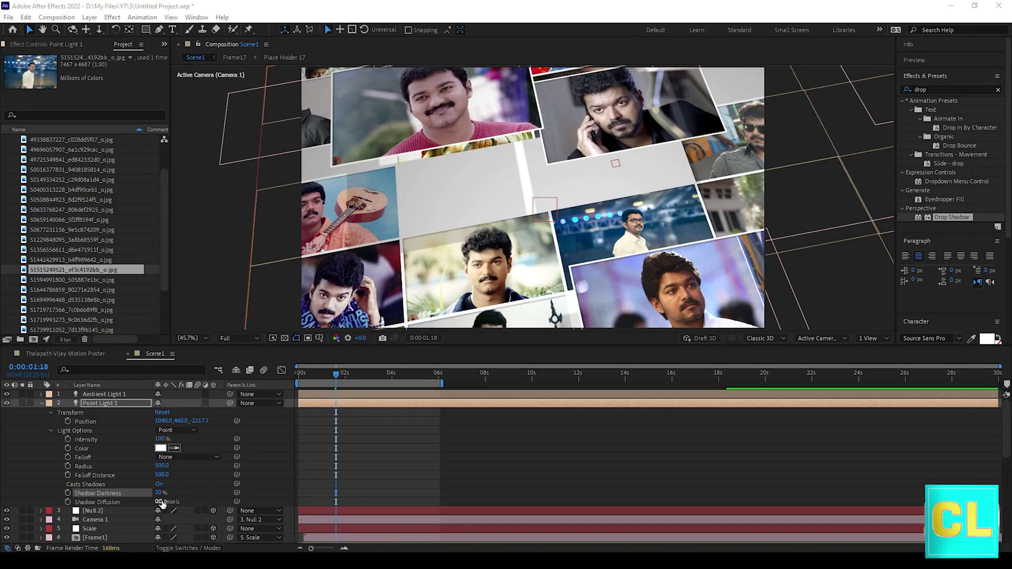
click(160, 502)
text(50)
key(Return)
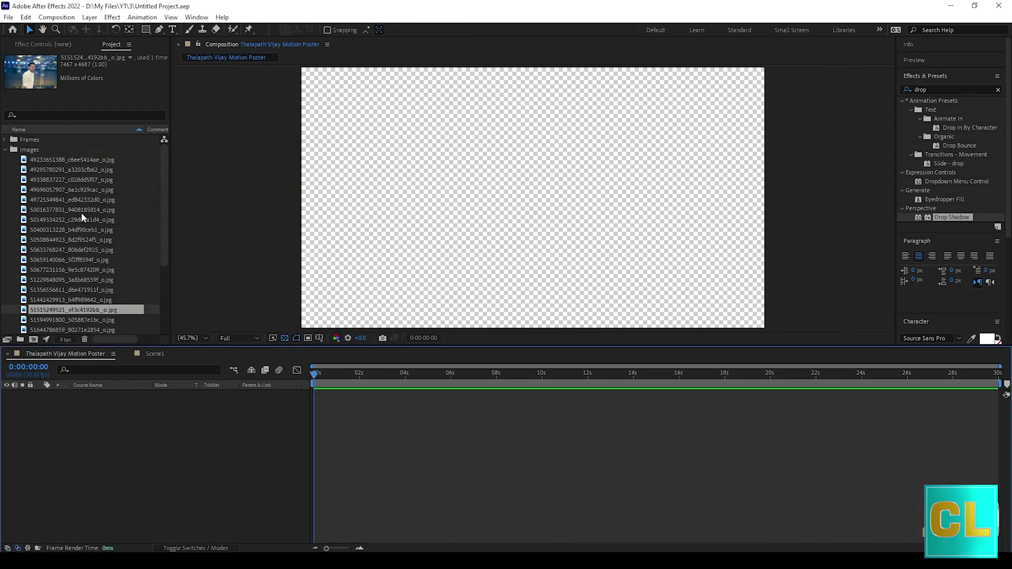
Place Scene1 and a duplicate, Scene2, in the Thalapath Vijay Motion Poster composition, with Scene2 on top starting at about 0:00:05:13
click(6, 150)
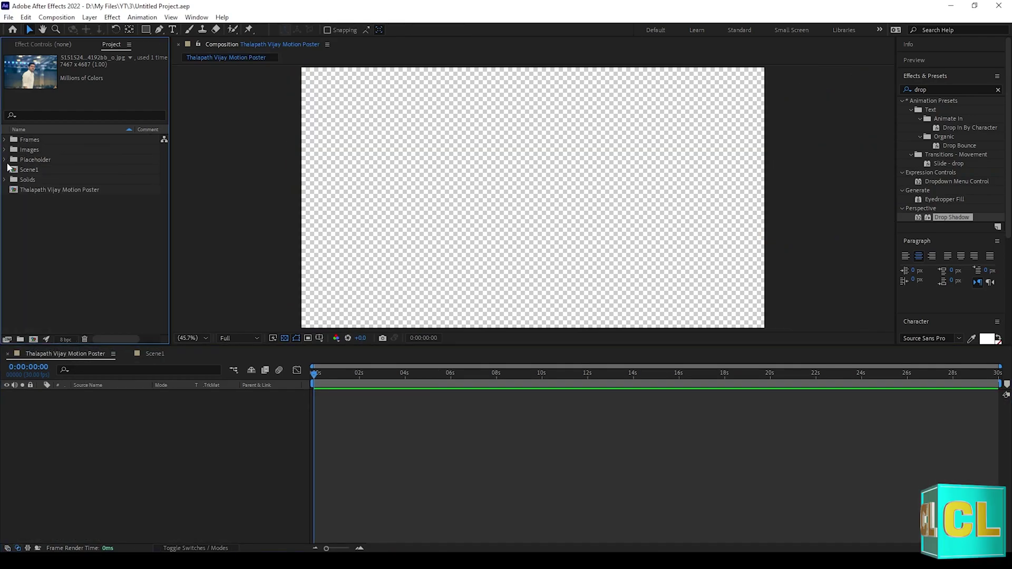
drag(29, 169, 121, 493)
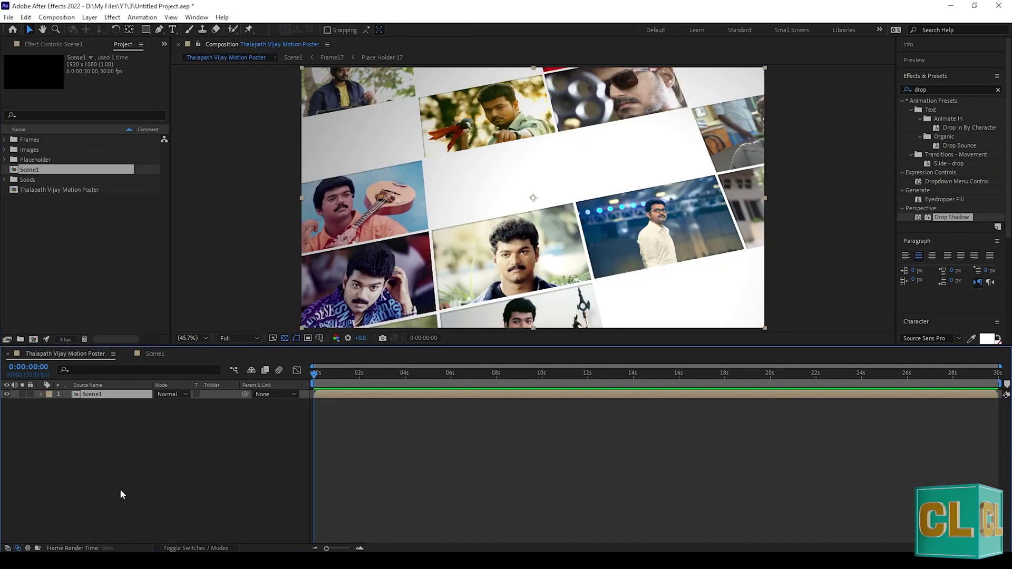
click(36, 169)
key(ctrl+d)
drag(43, 179, 112, 394)
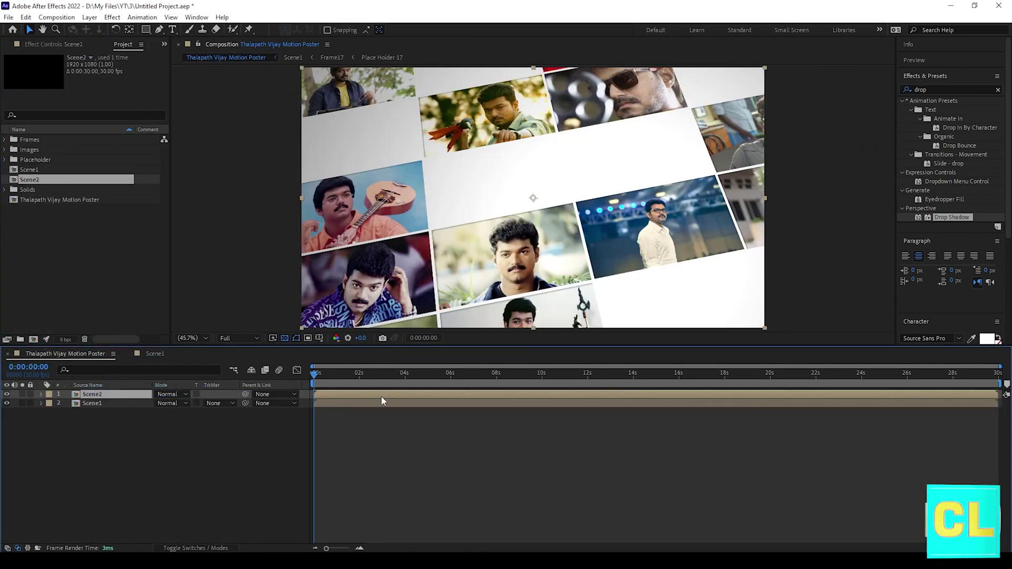
drag(363, 395, 380, 393)
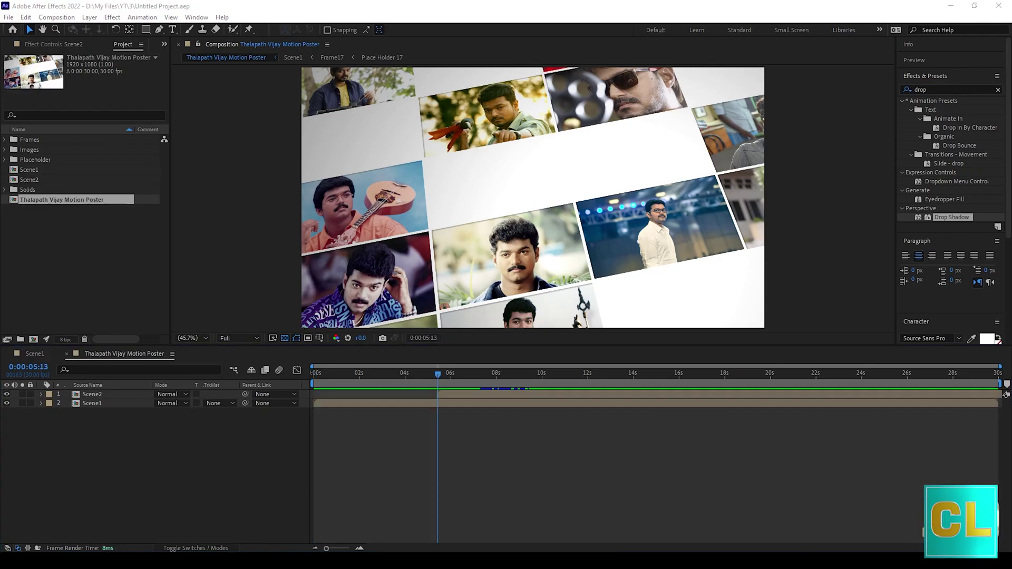
double_click(122, 391)
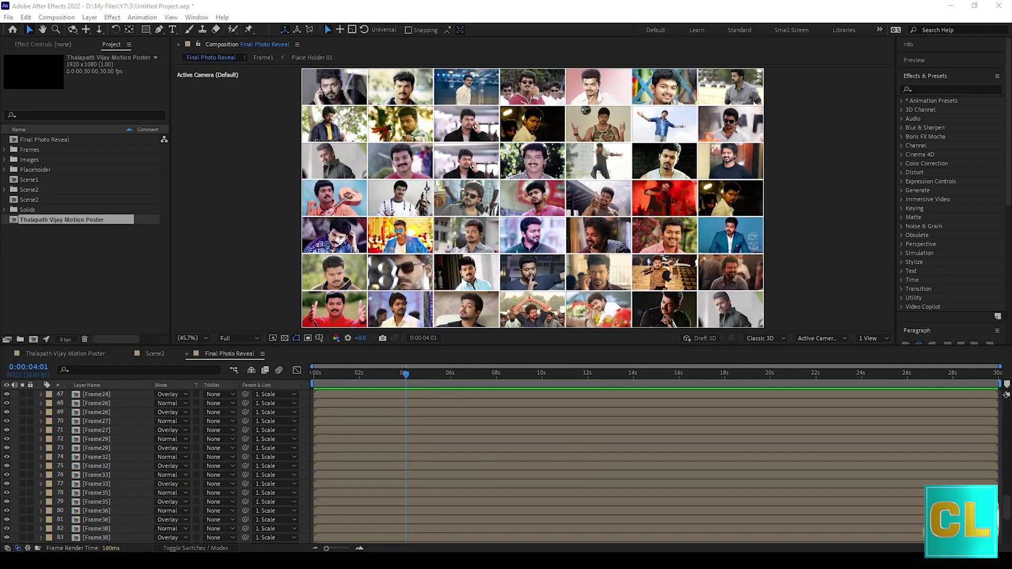
Create a 1920 x 1080, 30 fps composition named Main Photo and place the Final Photo Reveal composition in it
click(122, 295)
click(34, 339)
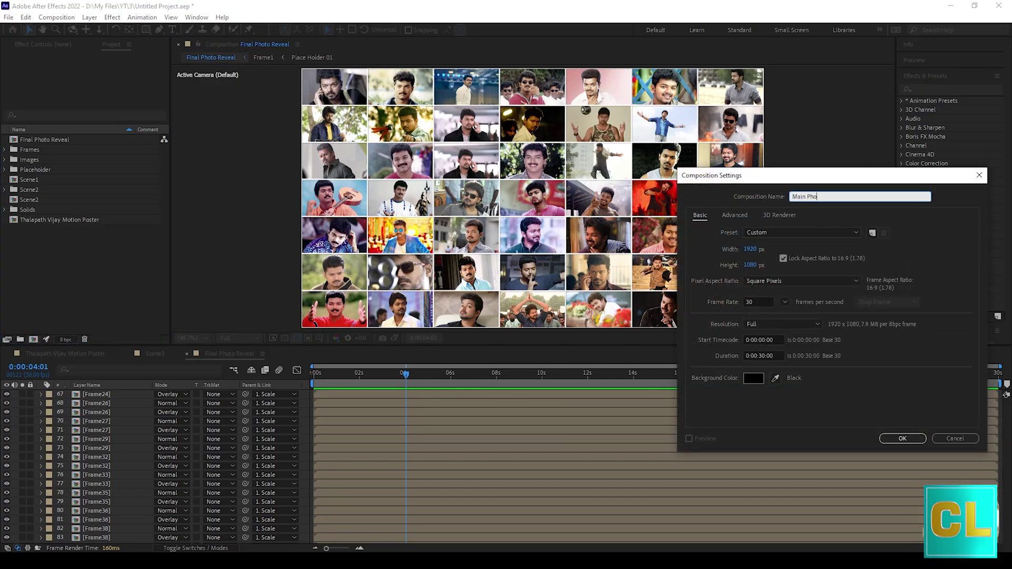
key(Return)
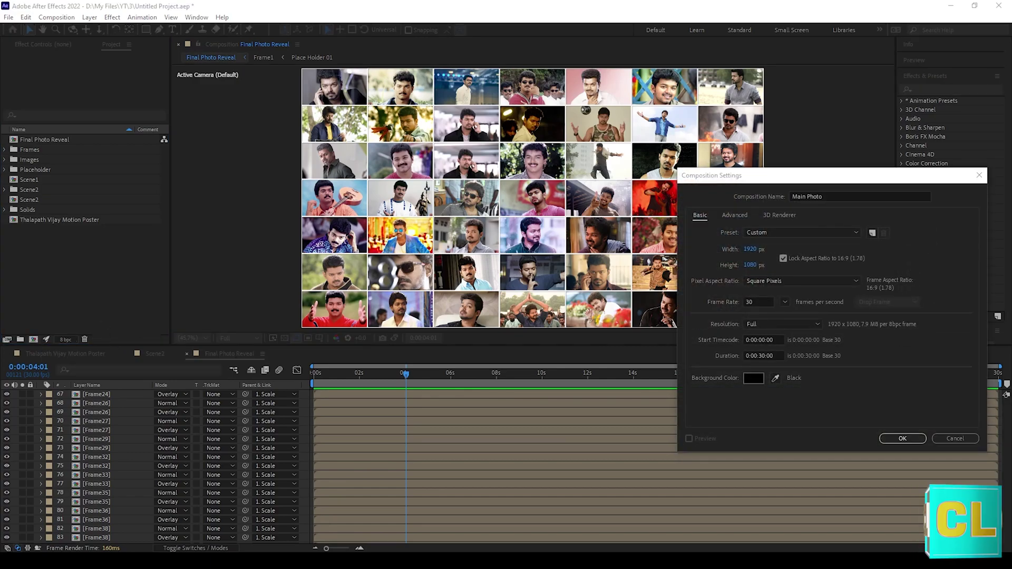
key(Return)
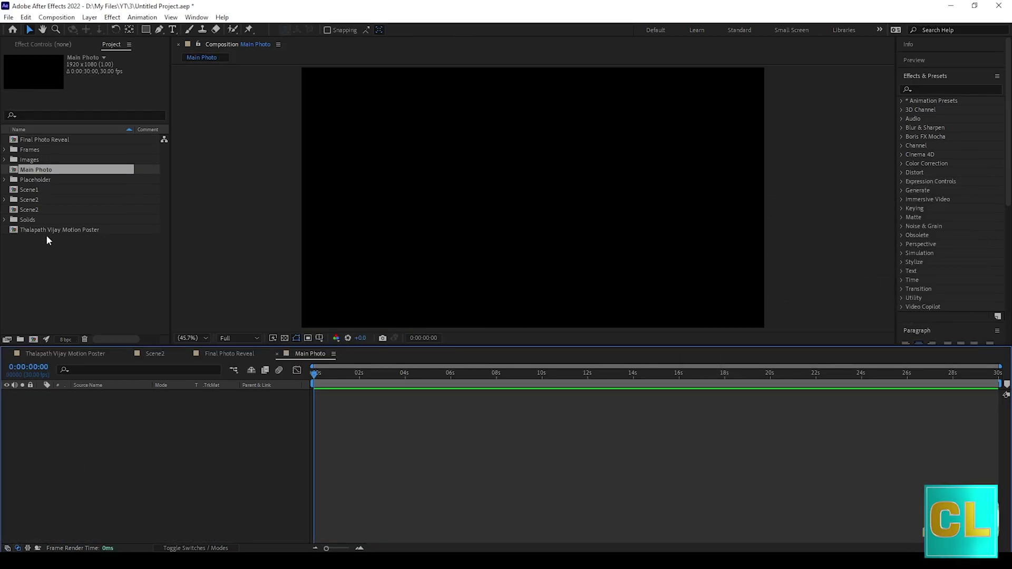
drag(37, 140, 93, 404)
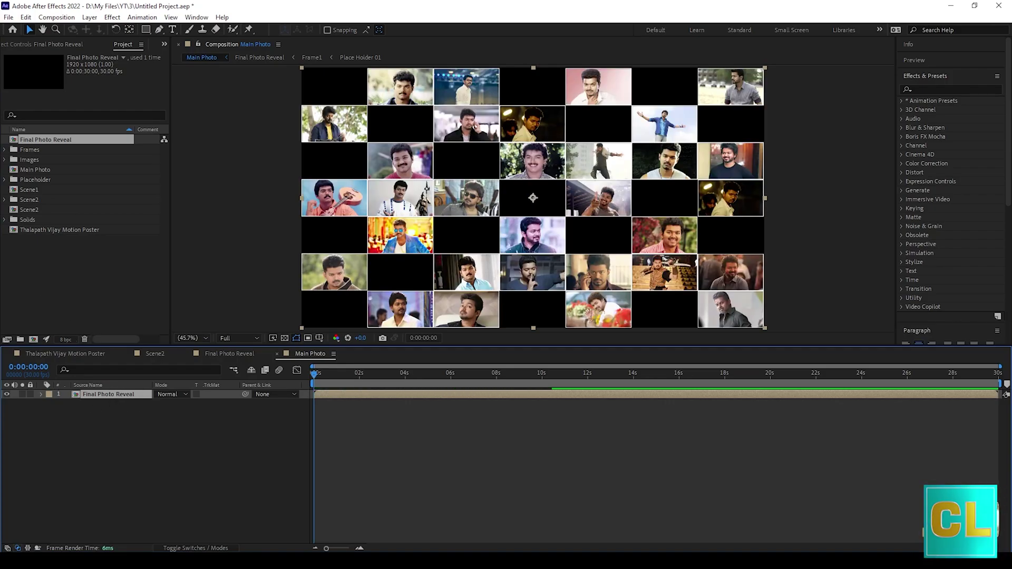
Create a composition named Final Photo, 3840 px wide with the 16:9 ratio locked, and place Main Photo in it
click(33, 340)
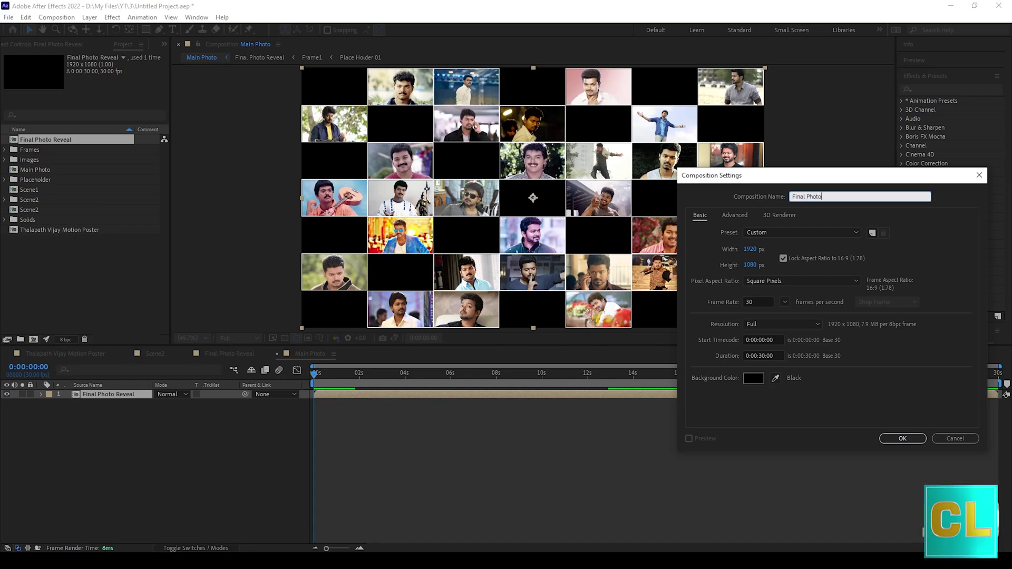
key(Return)
click(750, 248)
text(3840)
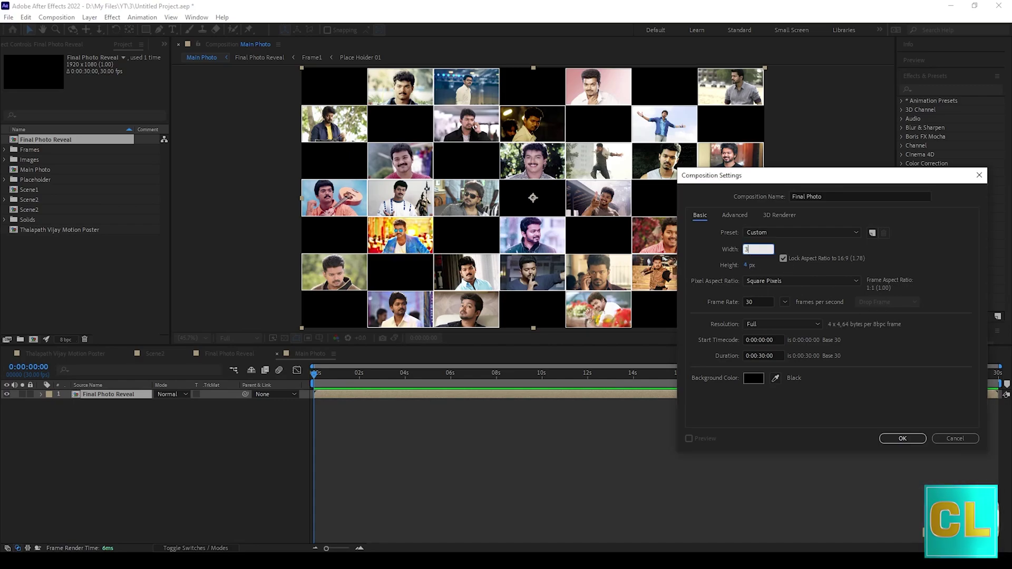
click(901, 438)
click(45, 181)
drag(46, 181, 107, 418)
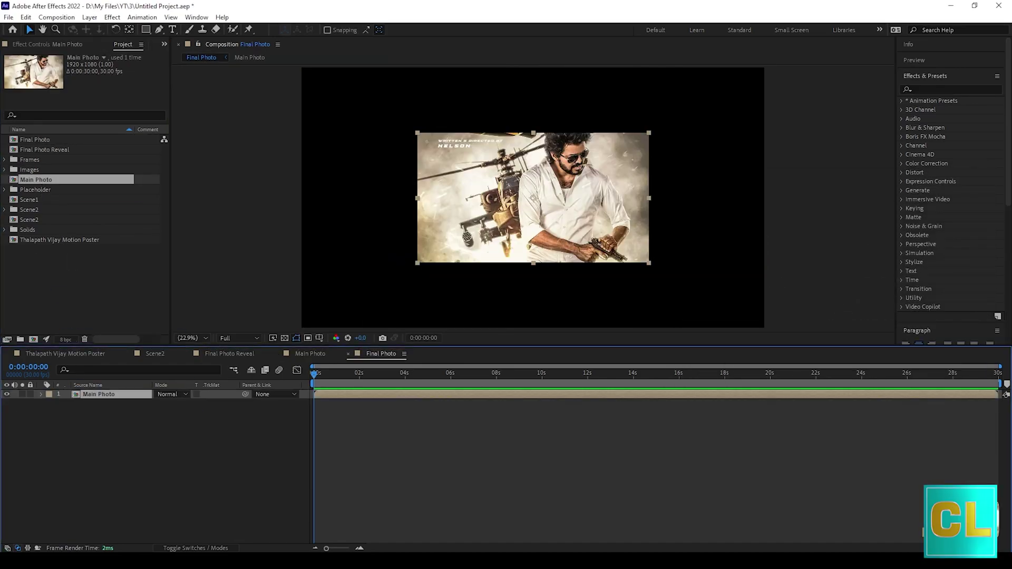
Centre the Main Photo layer on the Final Photo composition's lower-right corner and enlarge it towards the upper-left corner
drag(539, 205, 765, 327)
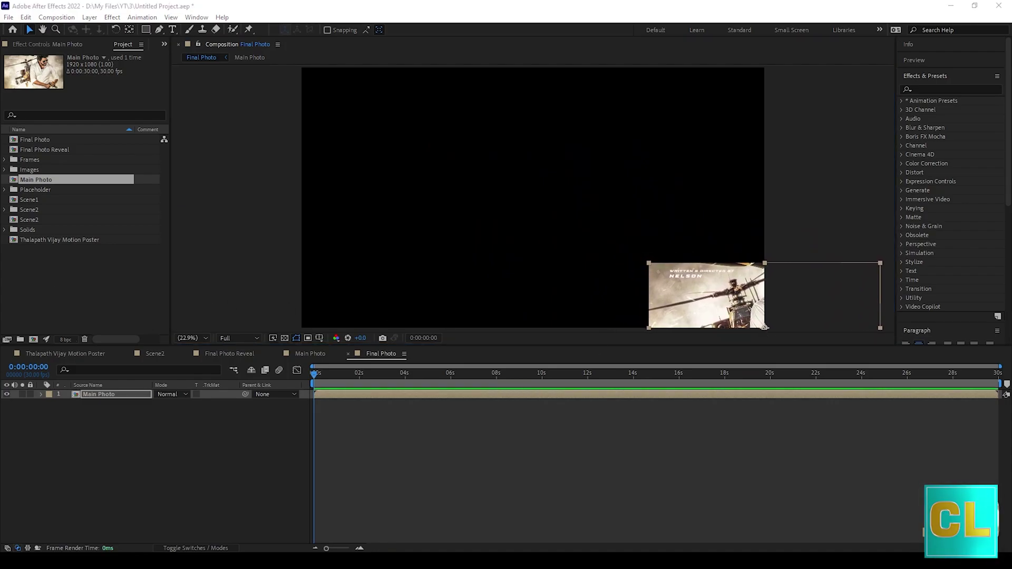
scroll(665, 304, up, 3)
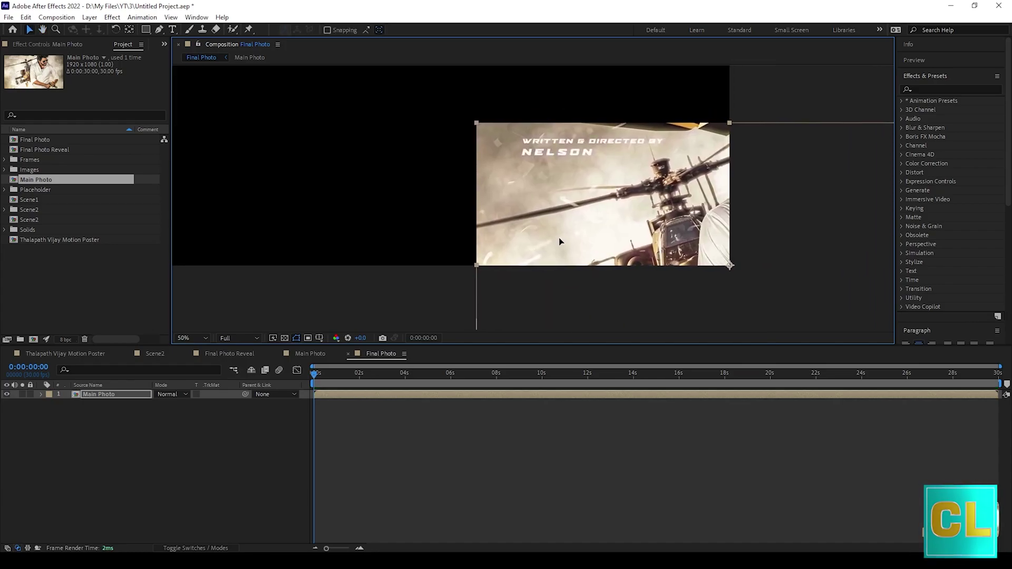
scroll(516, 232, down, 2)
scroll(516, 231, down, 2)
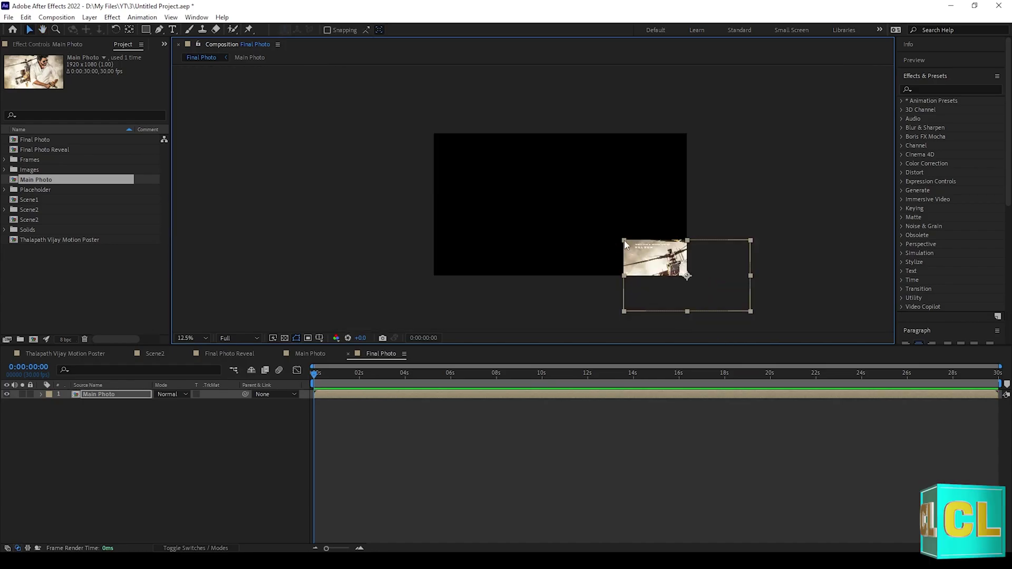
drag(567, 205, 456, 147)
click(468, 154)
click(472, 162)
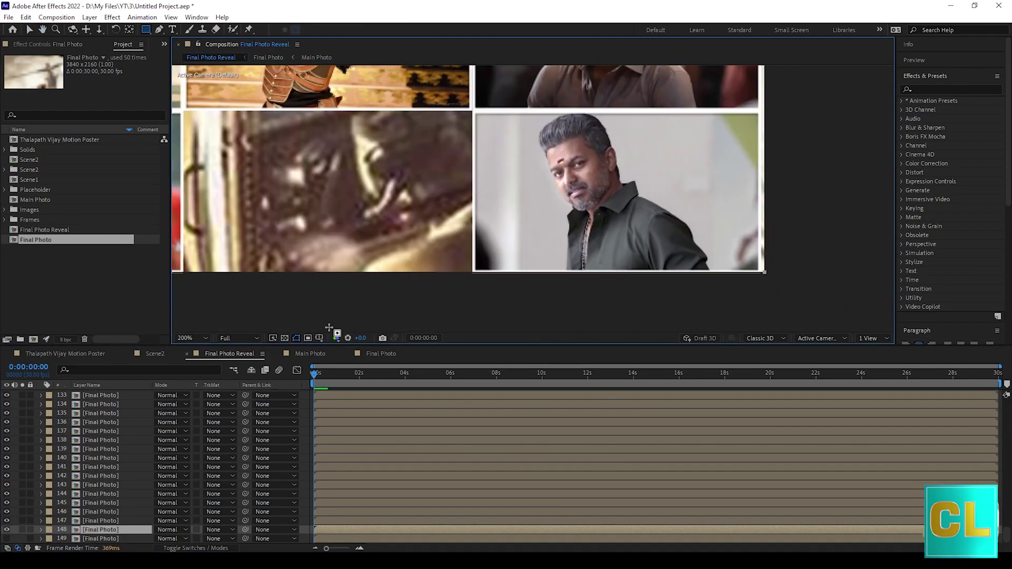
Draw rectangular masks on Final Photo layers 148 and 147 around the last and second-to-last tiles of the grid's bottom row
mouse_move(473, 110)
mouse_down()
mouse_move(640, 259)
mouse_move(761, 273)
mouse_up()
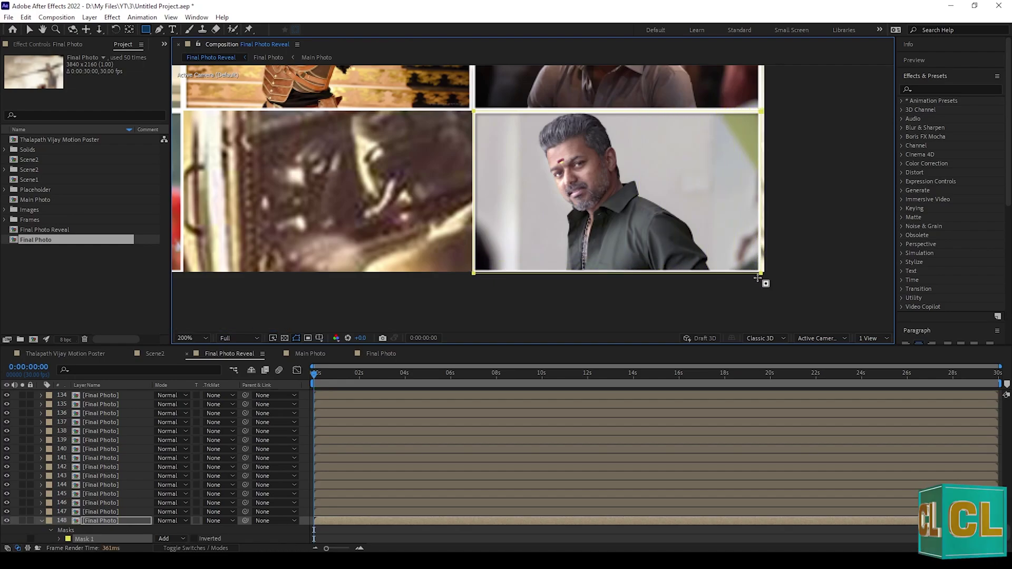
click(86, 513)
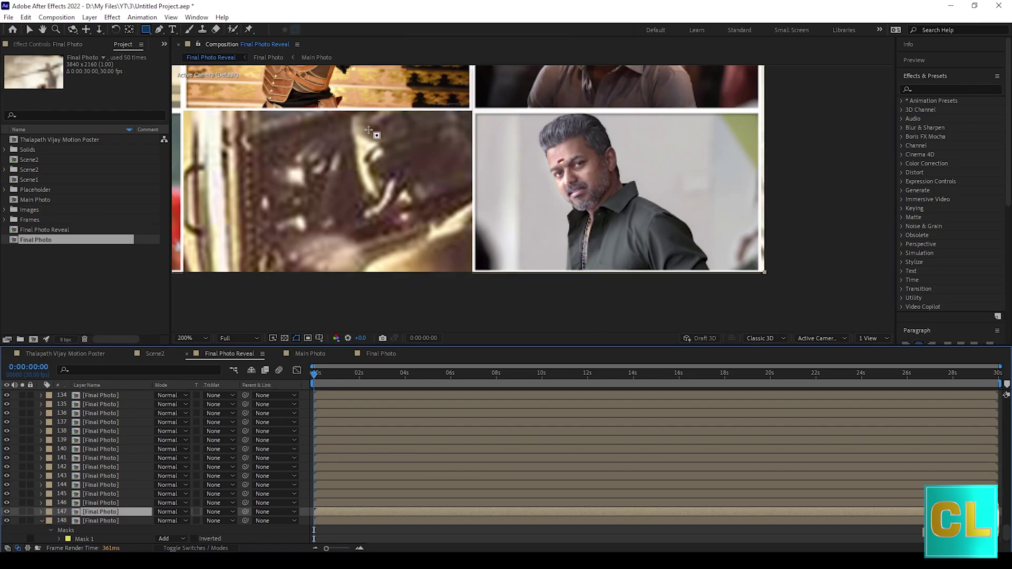
drag(368, 130, 569, 141)
mouse_move(381, 121)
mouse_down()
mouse_move(490, 248)
mouse_move(676, 284)
mouse_up()
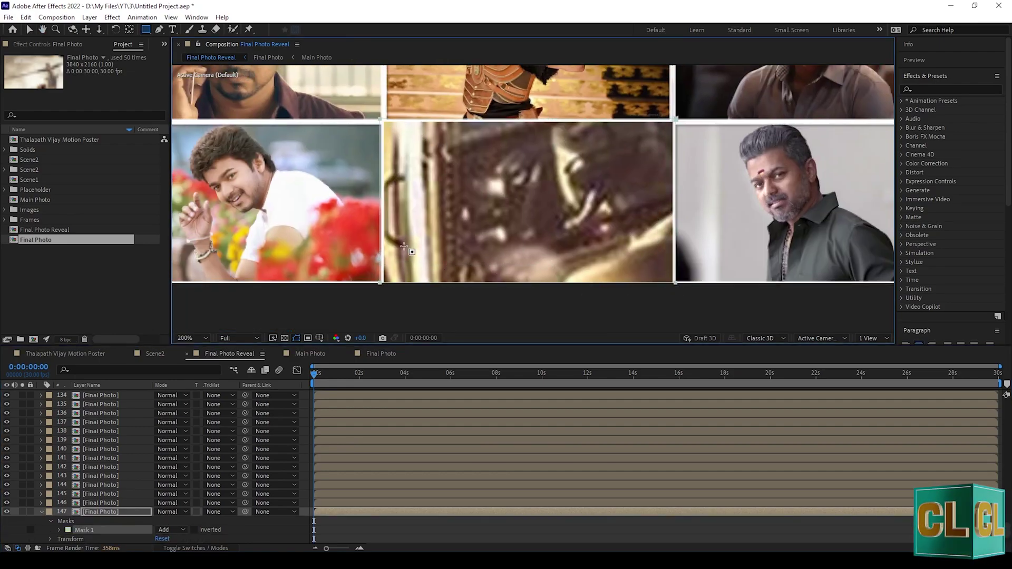
Draw a rectangular mask on Final Photo layer 146 around the third-to-last tile of the grid's bottom row
click(122, 502)
scroll(391, 153, left, 5)
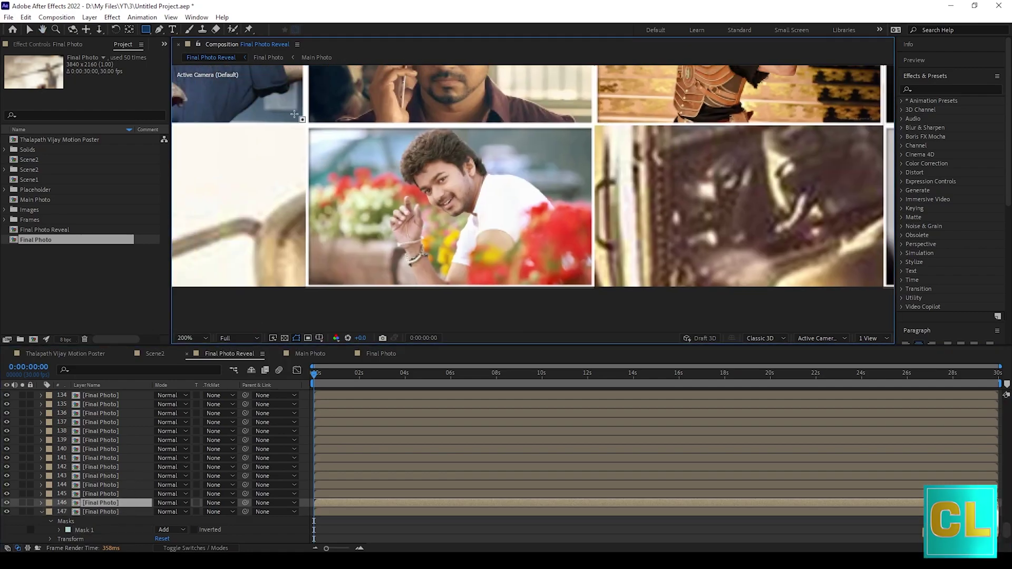
drag(305, 124, 593, 289)
drag(593, 290, 599, 294)
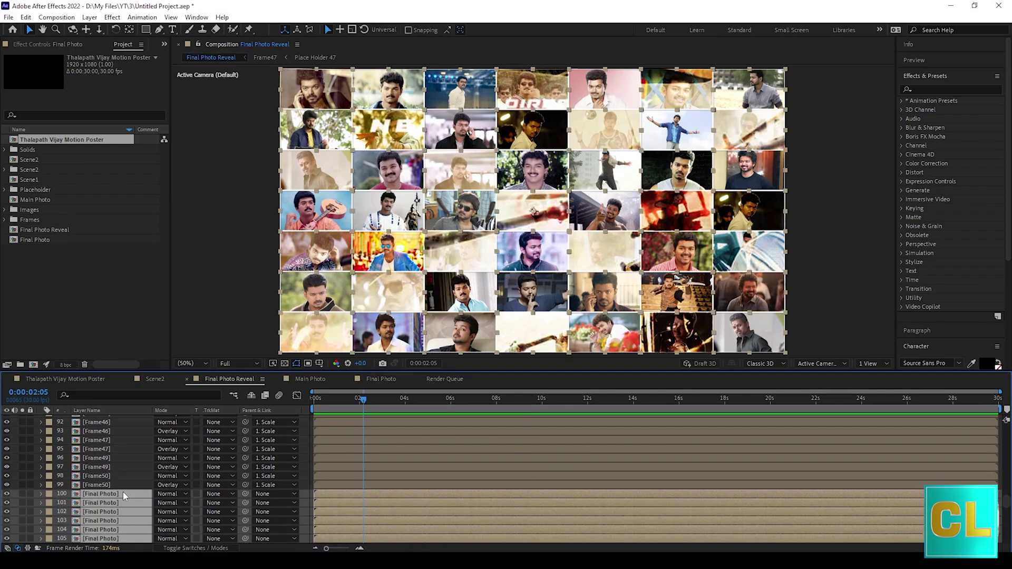
Add opacity keyframes at 0:00:02:05 to Final Photo layers 100 to 149 and set their opacity to 0%
key(alt+shift+t)
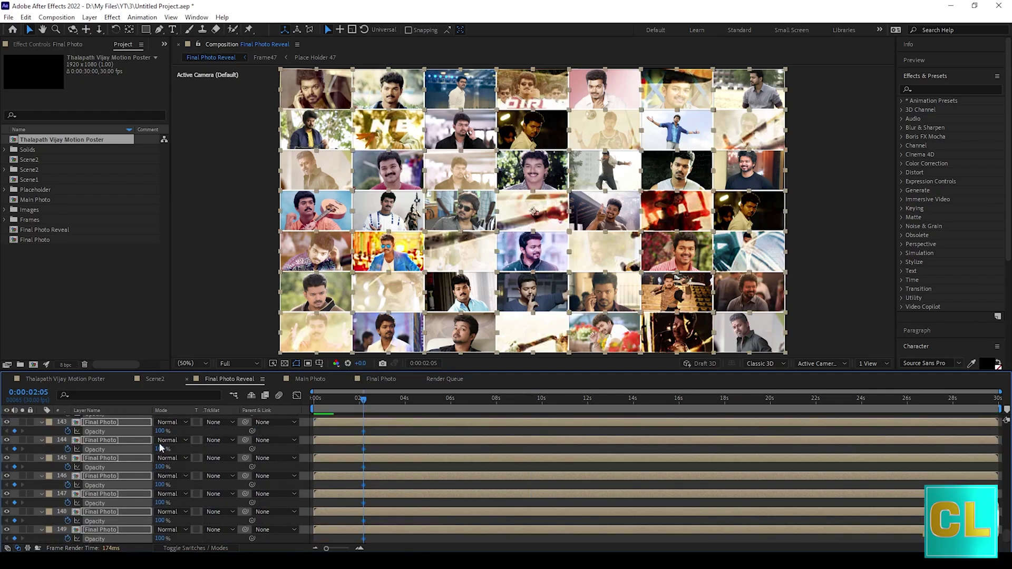
text(0)
key(Return)
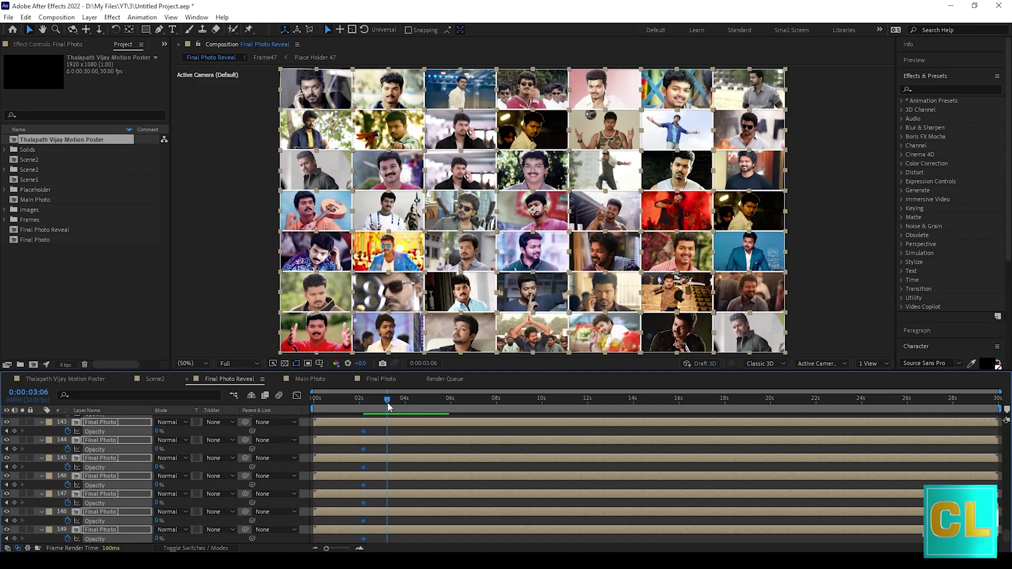
Reselect Final Photo layers 100 to 149, remove their opacity keyframes and restore their opacity to 100%
click(156, 434)
scroll(124, 461, up, 10)
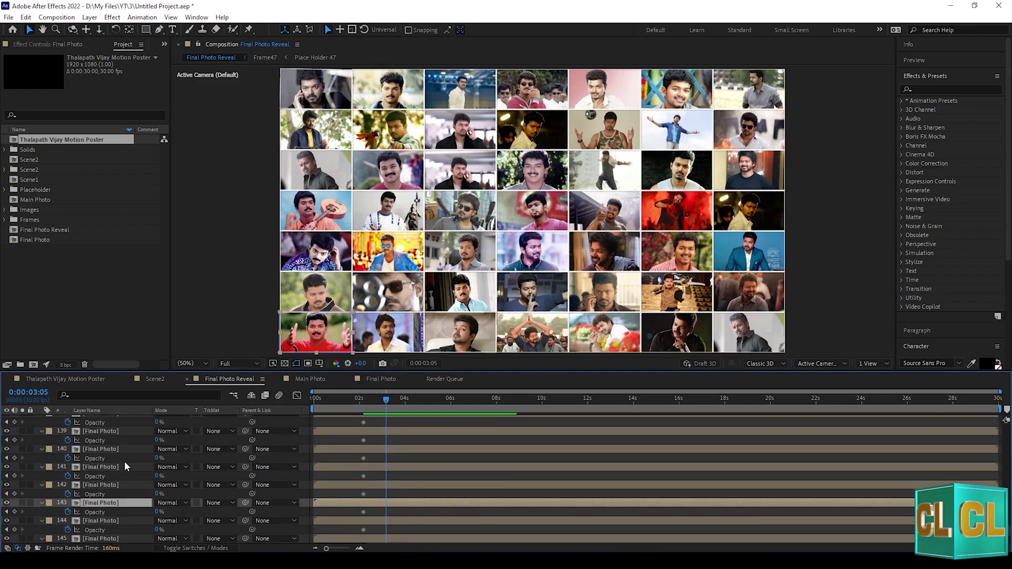
scroll(124, 462, up, 20)
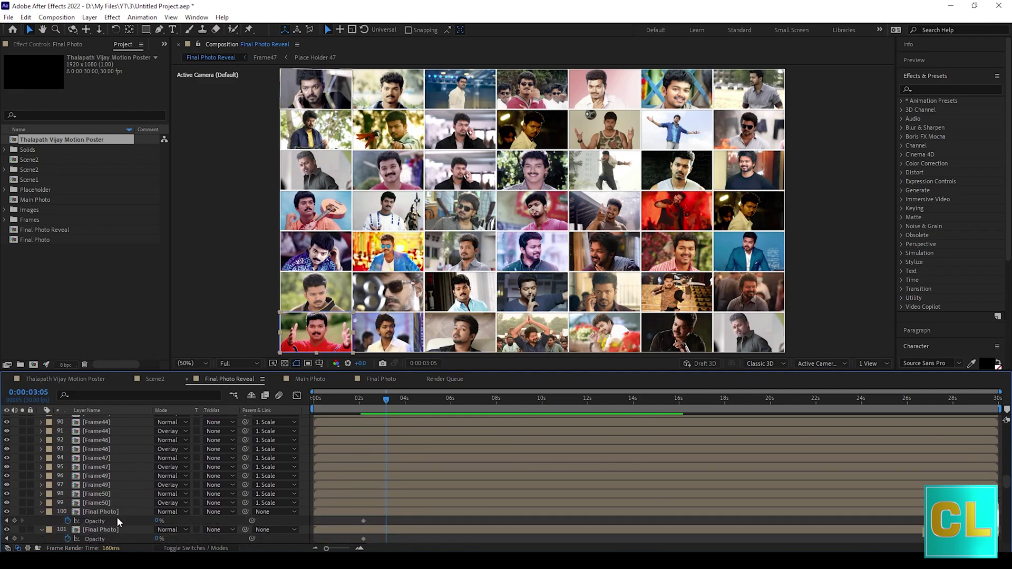
click(116, 512)
drag(1005, 448, 1005, 538)
key(ctrl+a)
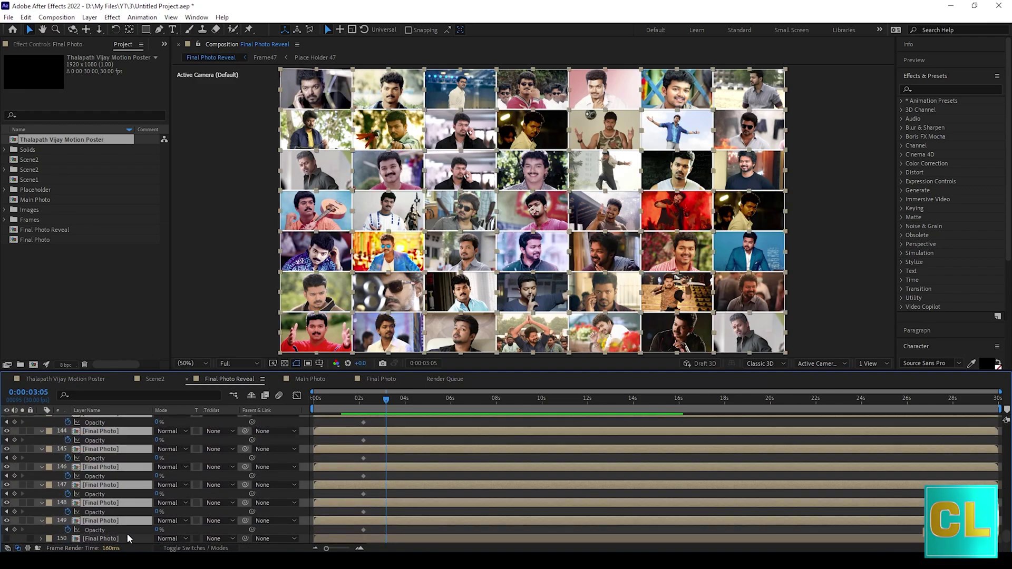
click(158, 529)
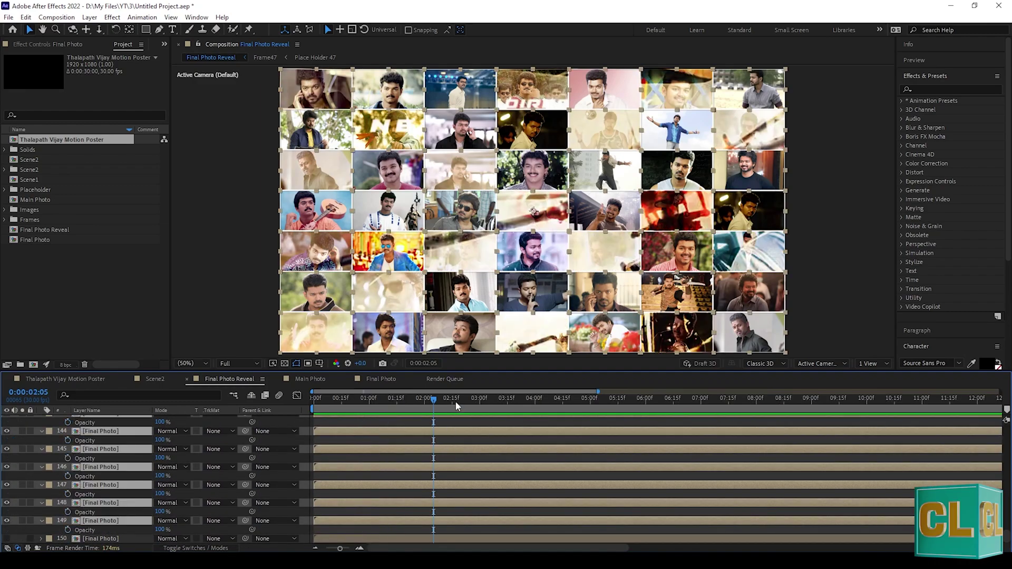
Create a 1920 x 1080 composition named All Mosaic reveal at 30 fps with a 30-second duration
key(ctrl+n)
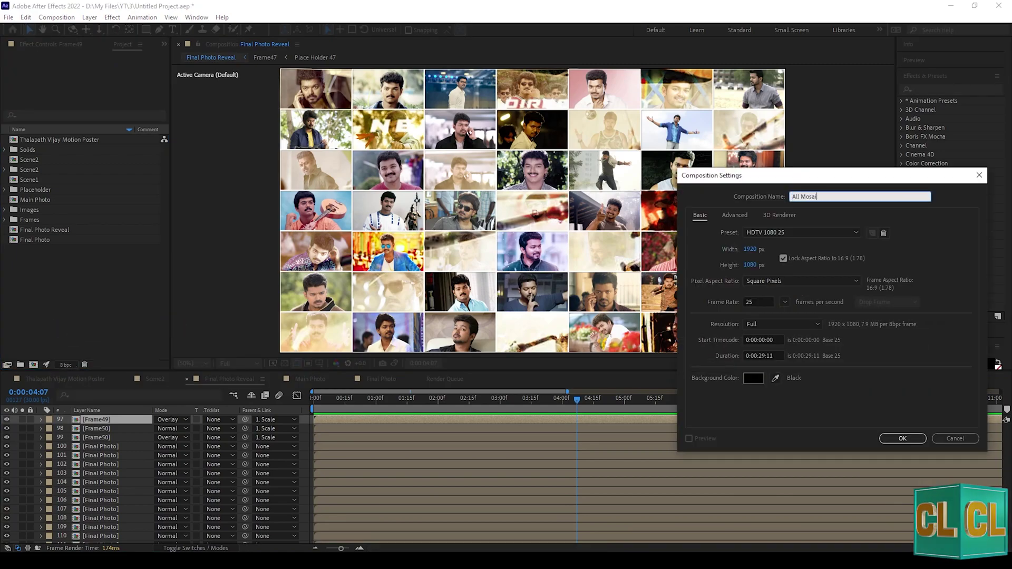
click(784, 302)
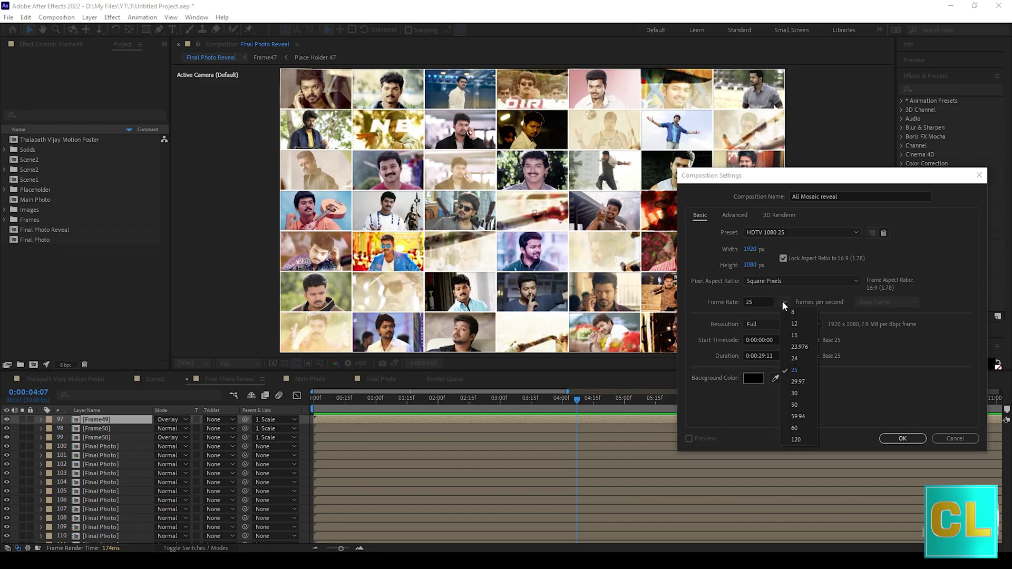
click(798, 396)
click(777, 356)
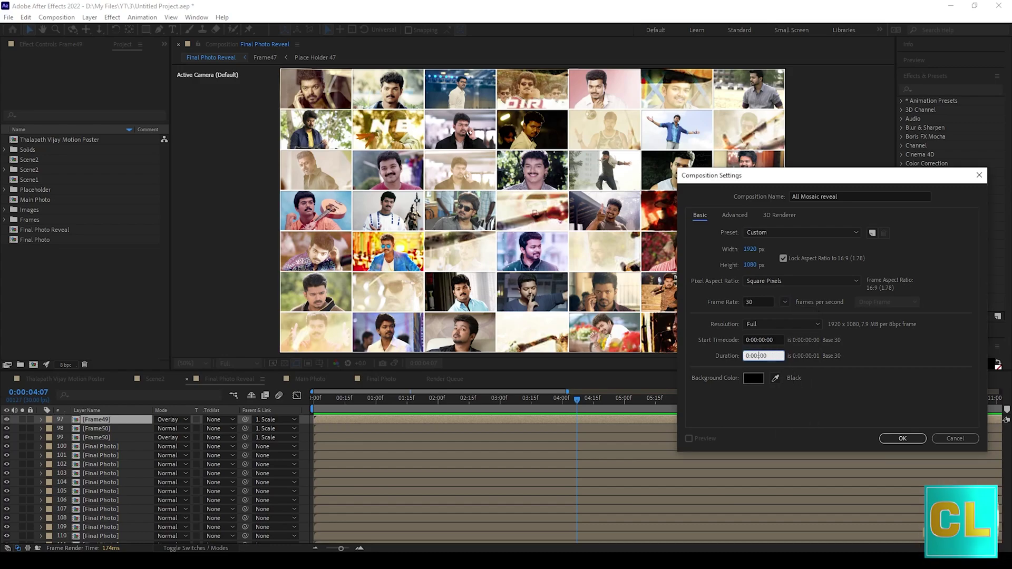
text(30)
key(Return)
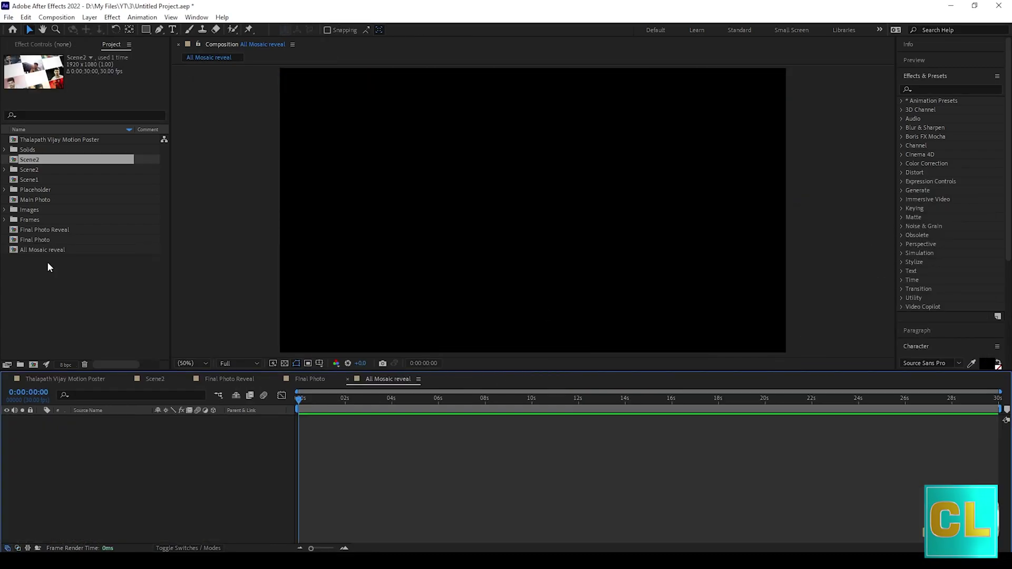
Place Final Photo Reveal in All Mosaic reveal, duplicate that composition and place the copy as the layer below it
drag(57, 229, 89, 429)
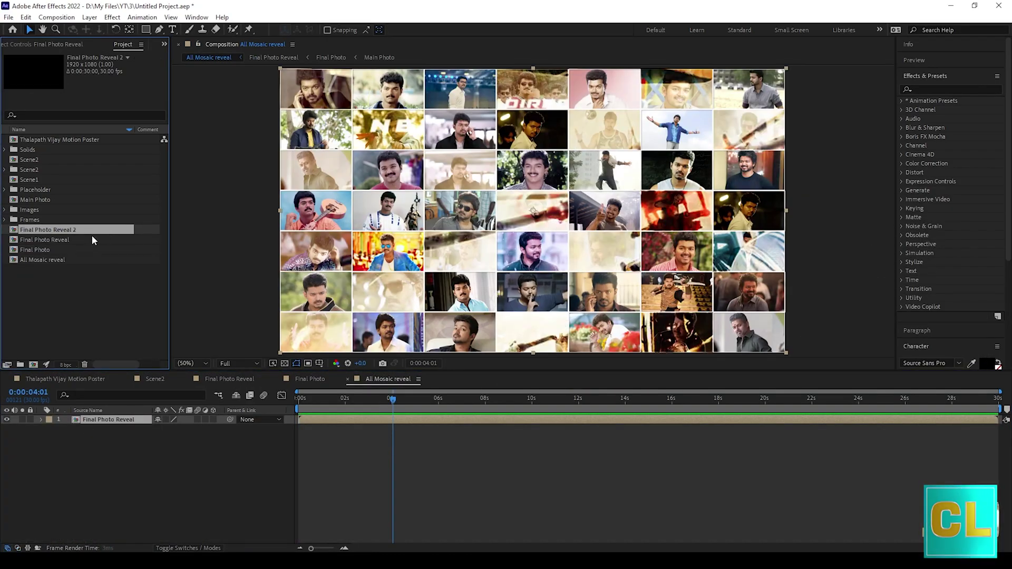
drag(92, 235, 99, 497)
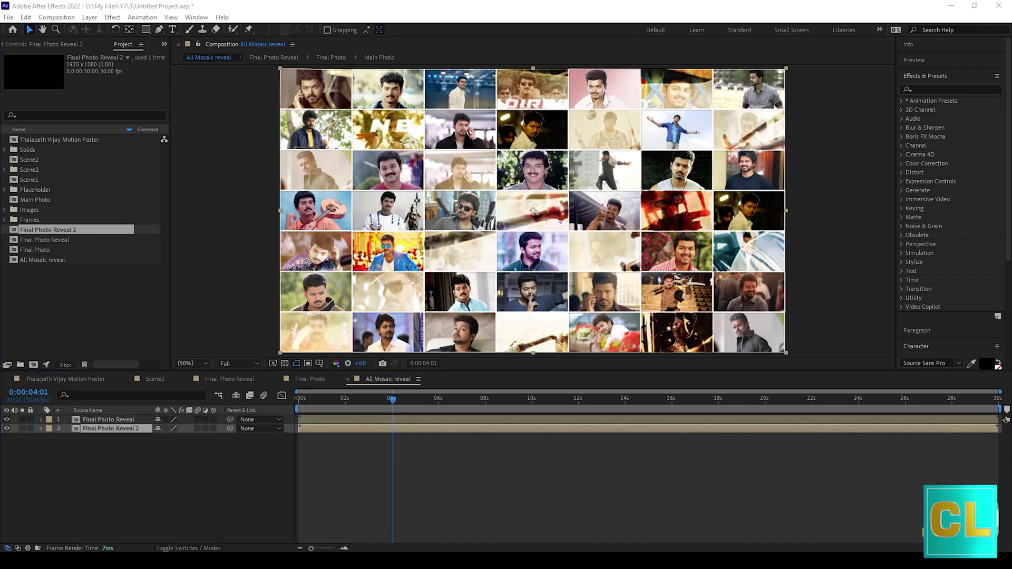
Duplicate the Final Photo composition and replace all Final Photo layers inside Final Photo Reveal 2 with the copy
double_click(135, 429)
click(58, 251)
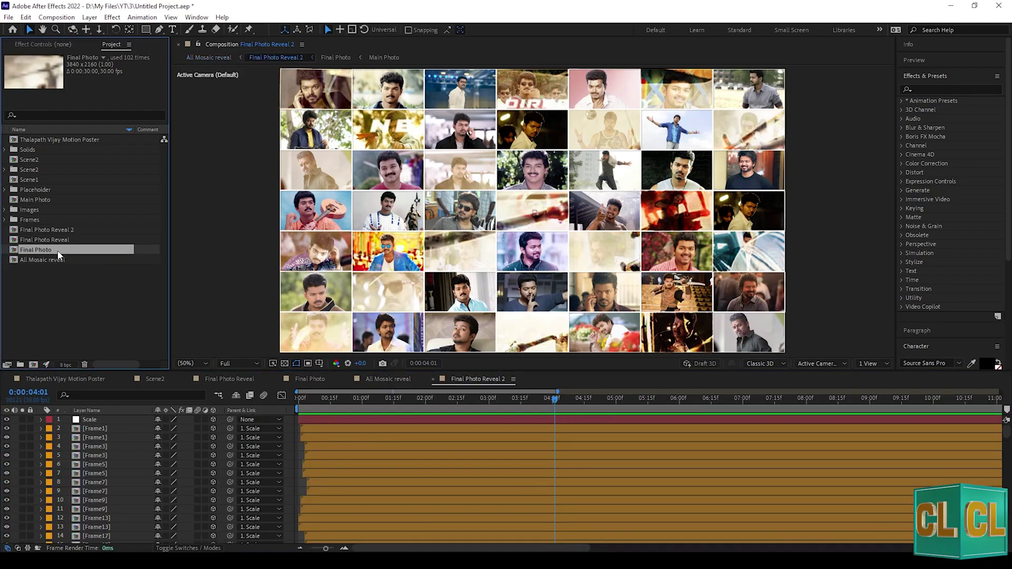
key(ctrl+d)
scroll(142, 429, down, 20)
click(100, 538)
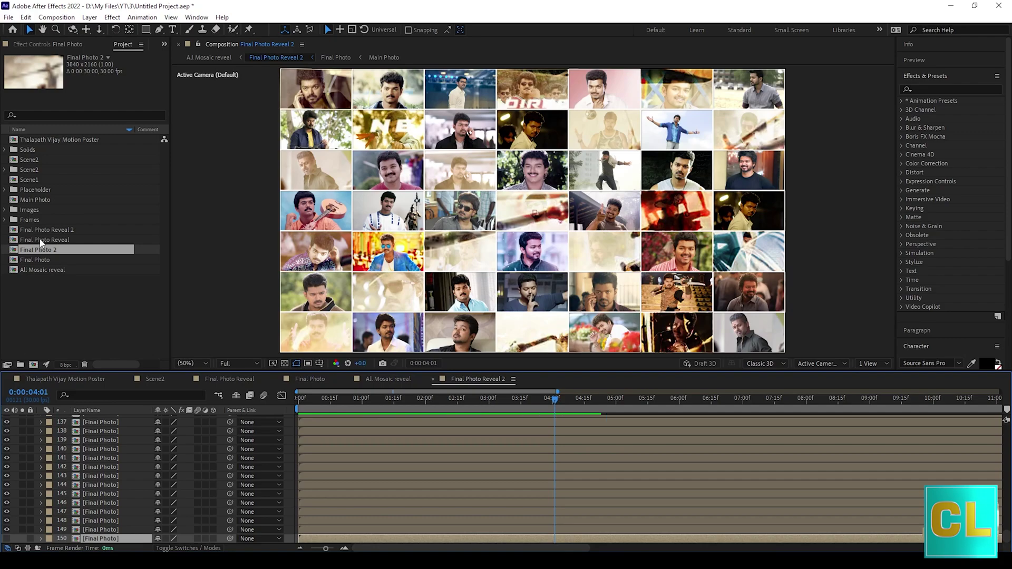
drag(44, 253, 107, 539)
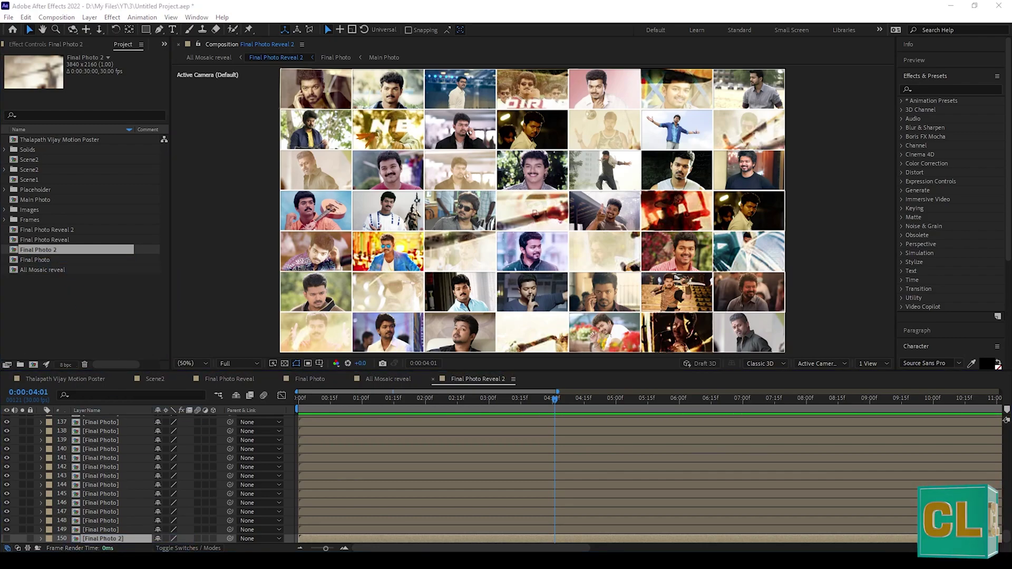
key(ctrl+z)
scroll(122, 527, up, 10)
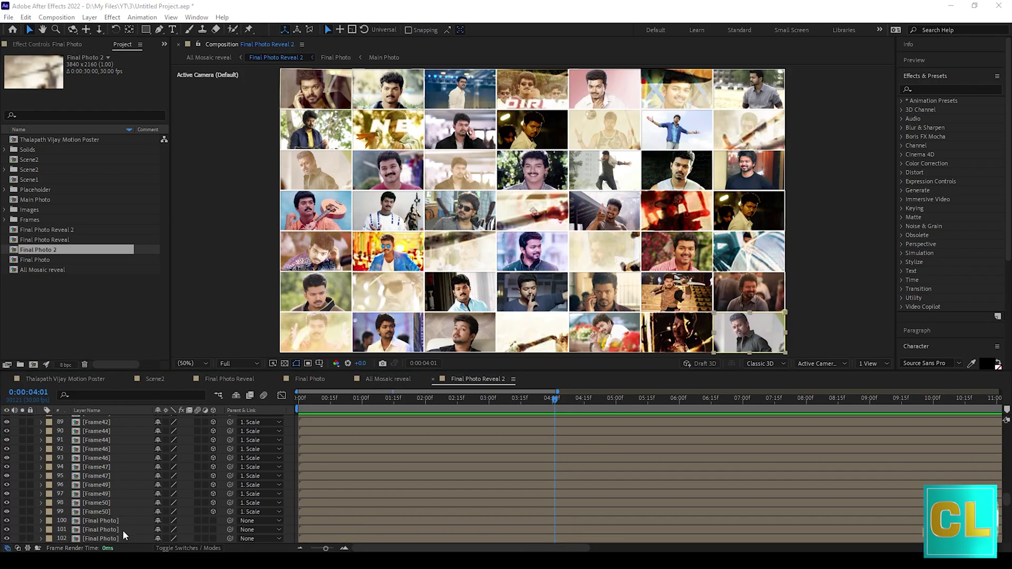
shift+click(121, 523)
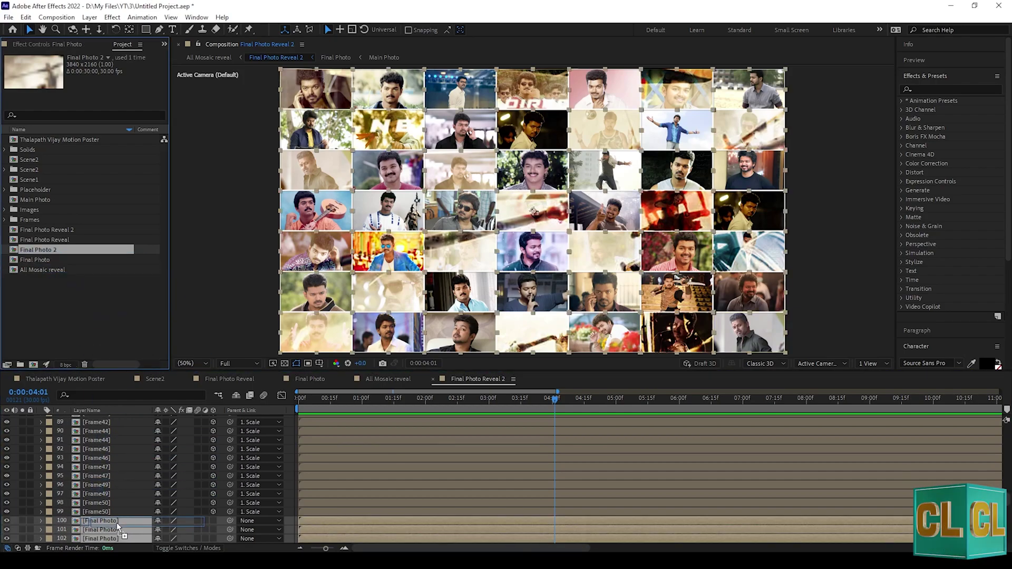
Move the Main Photo layer in Final Photo 2 so its centre sits on the composition's lower-left corner
double_click(138, 527)
click(140, 419)
drag(688, 294, 431, 291)
scroll(431, 296, up, 2)
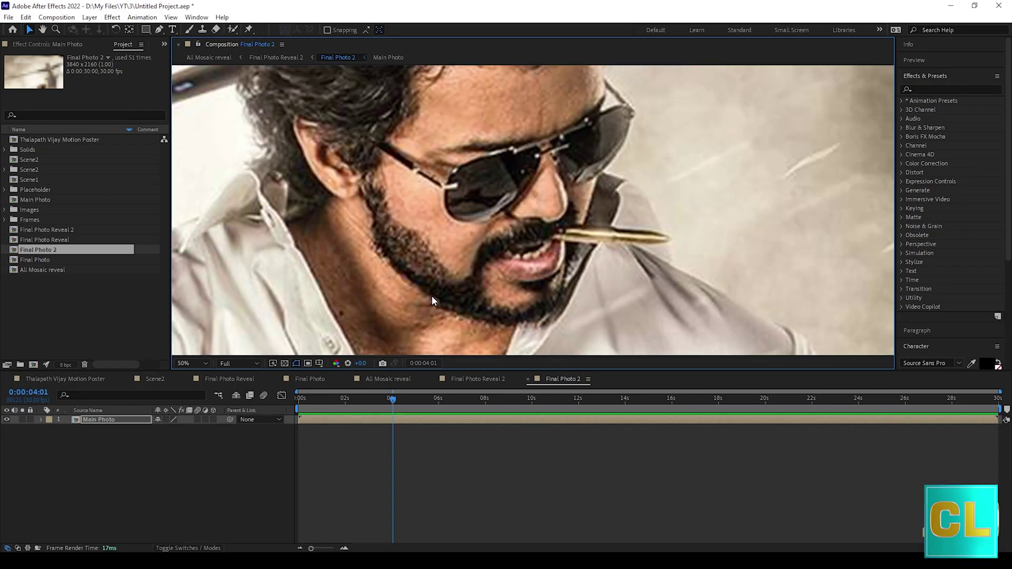
scroll(432, 295, down, 1)
key(space)
drag(418, 344, 526, 235)
scroll(525, 238, up, 2)
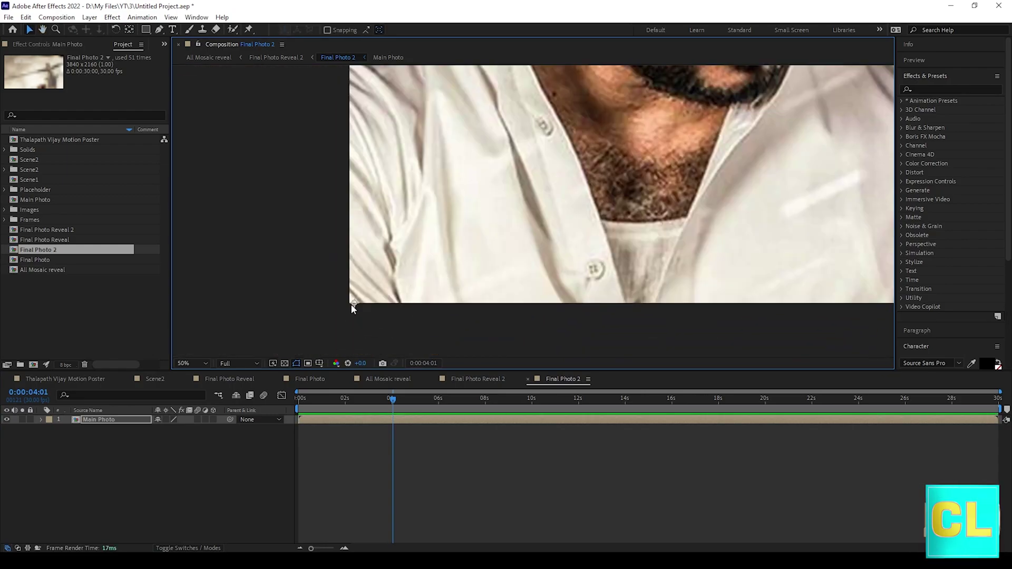
Make the Final Photo Reveal and Final Photo Reveal 2 layers in All Mosaic reveal 3D
click(400, 378)
click(213, 420)
click(213, 482)
click(105, 421)
key(u)
click(103, 429)
key(u)
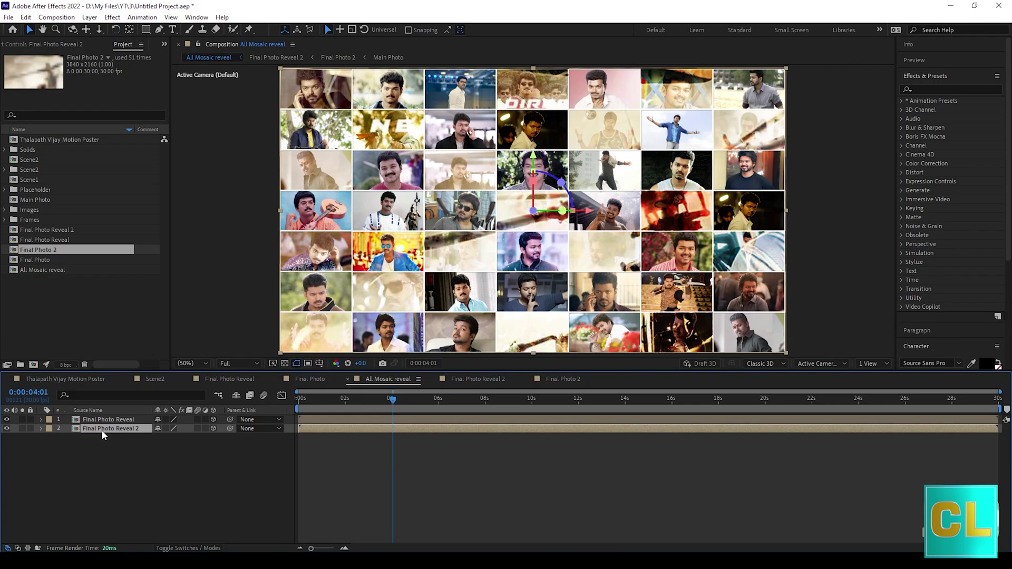
Set the scale of both Final Photo Reveal layers in All Mosaic reveal to 50%
key(ctrl+a)
key(s)
click(172, 447)
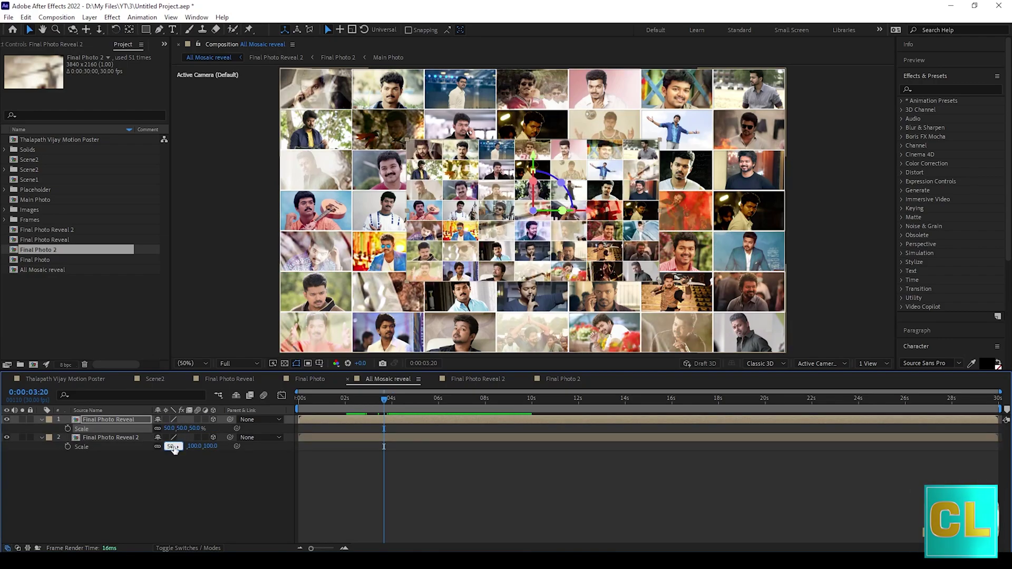
text(50)
key(Return)
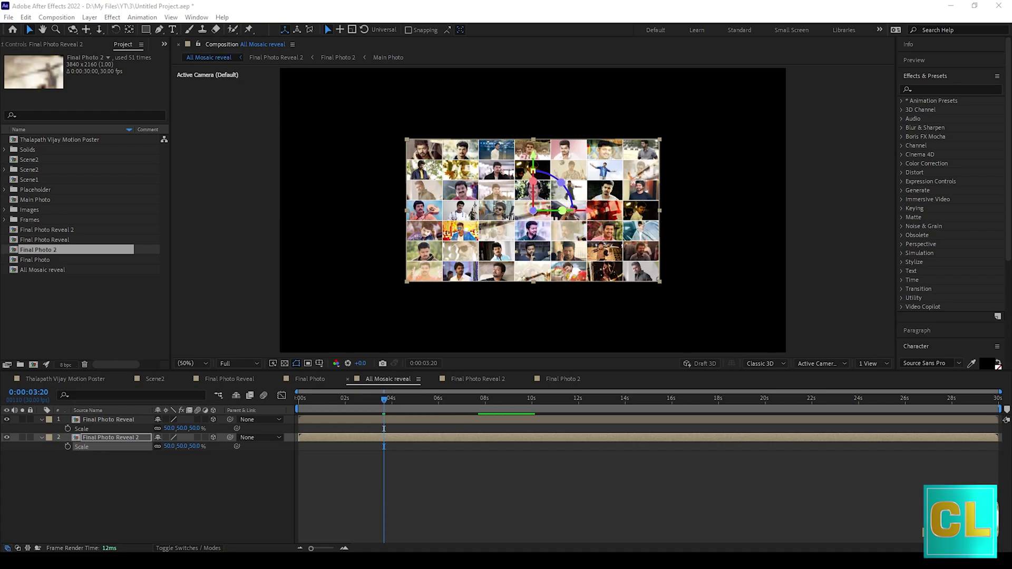
Move the Final Photo Reveal layer into the composition's upper-left quarter, at position 479, 271
click(114, 420)
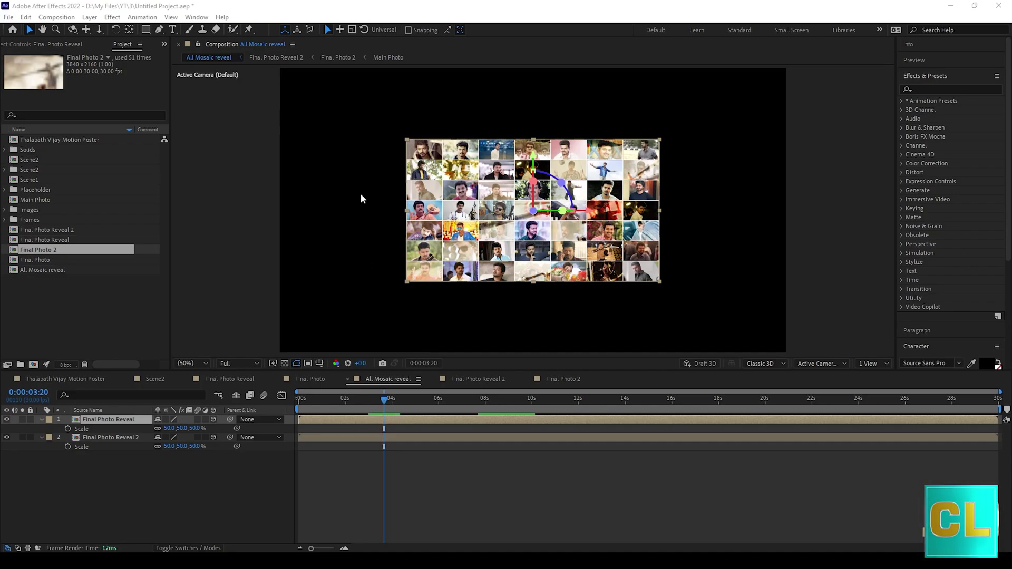
drag(361, 199, 453, 229)
drag(679, 241, 552, 241)
drag(498, 187, 498, 168)
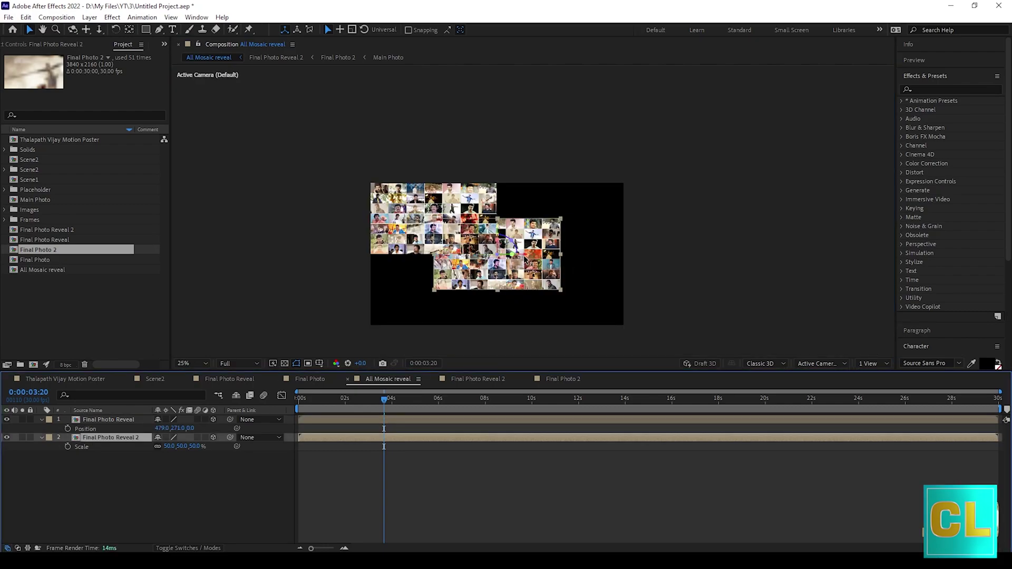
Fit the Final Photo Reveal 2 layer into the composition's upper-right quarter, at position 1436, 271
drag(527, 261, 589, 270)
key(slash)
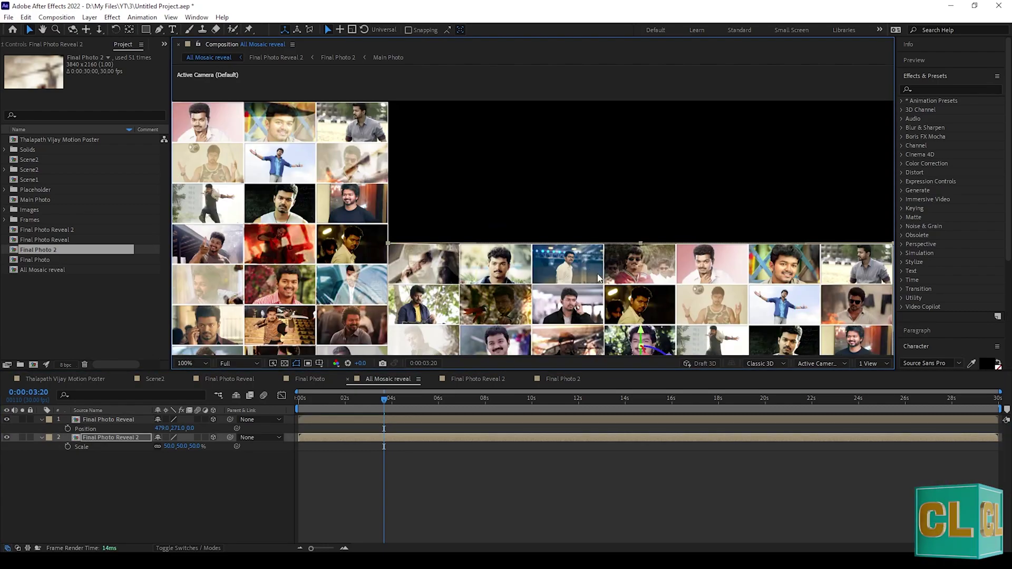
drag(659, 340, 635, 195)
key(p)
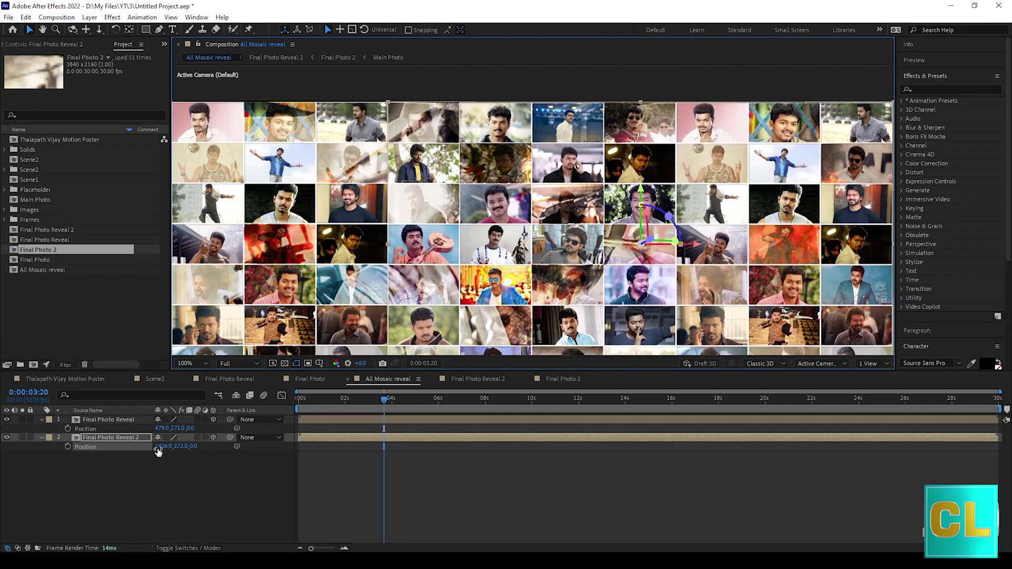
click(180, 446)
text(271)
click(187, 488)
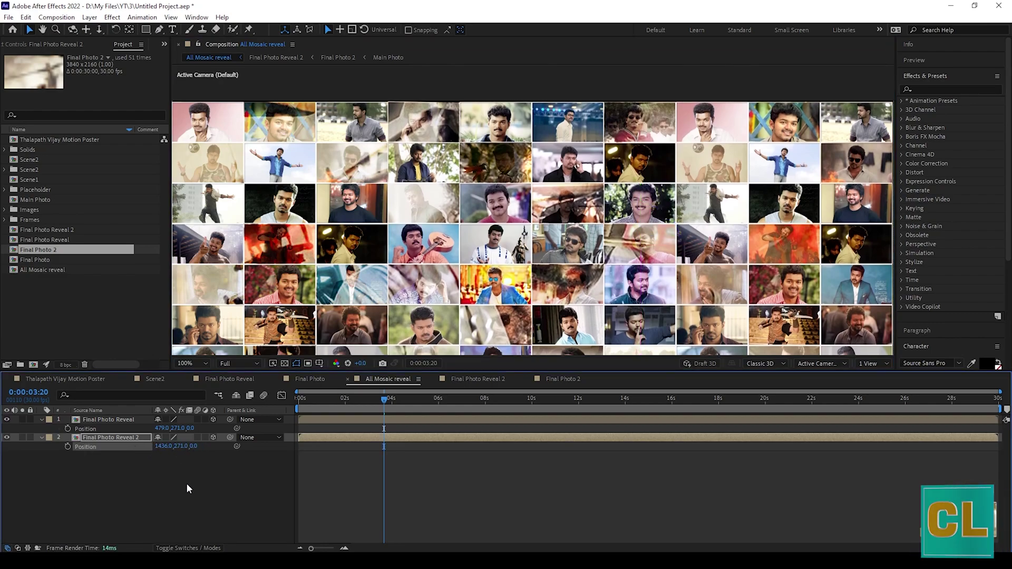
scroll(804, 259, down, 1)
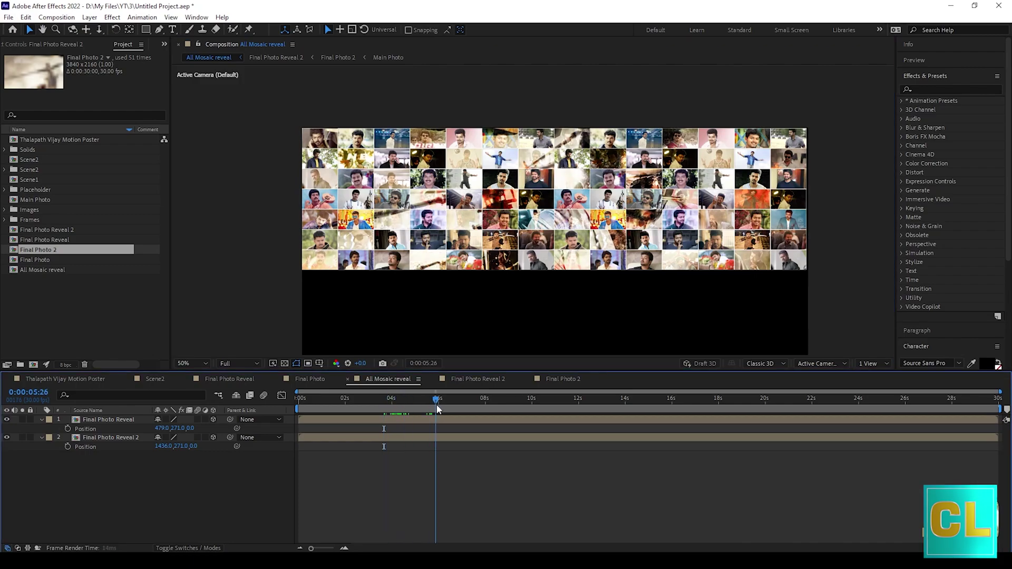
Create a 1920 x 1080, 30 fps composition named Final Scene and place All Mosaic reveal in it
click(112, 342)
text(Di)
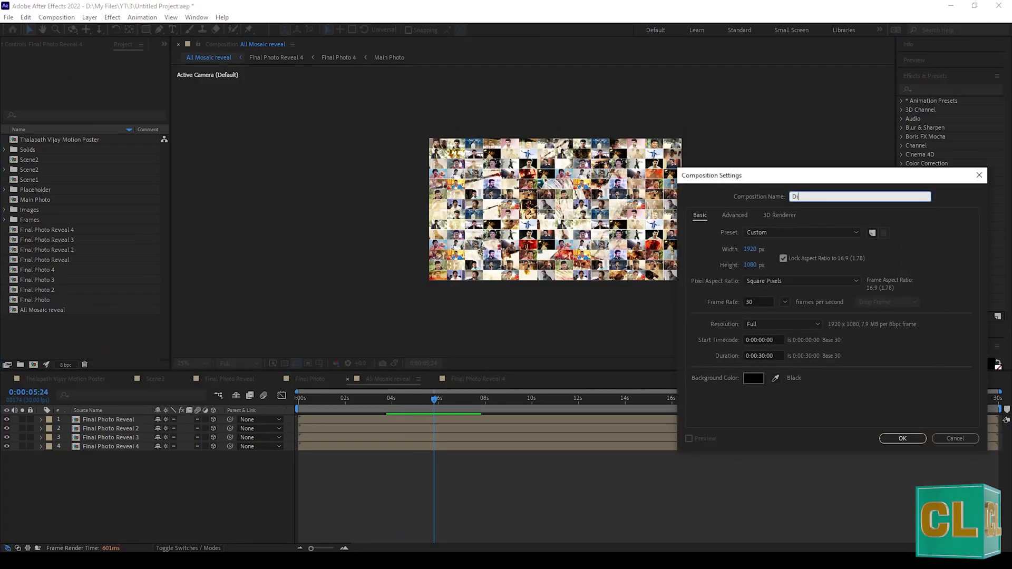
text(nal Scene)
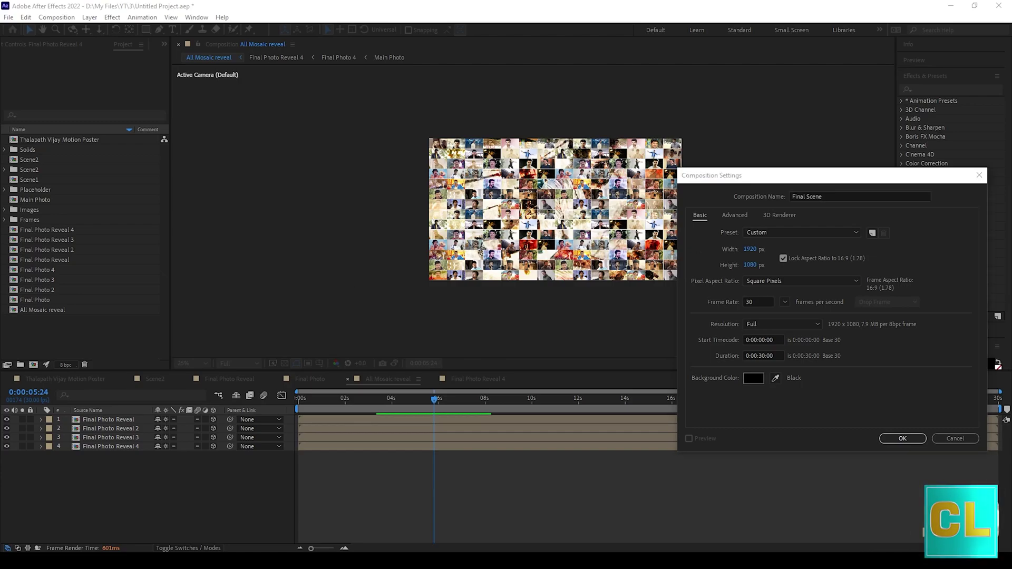
click(894, 438)
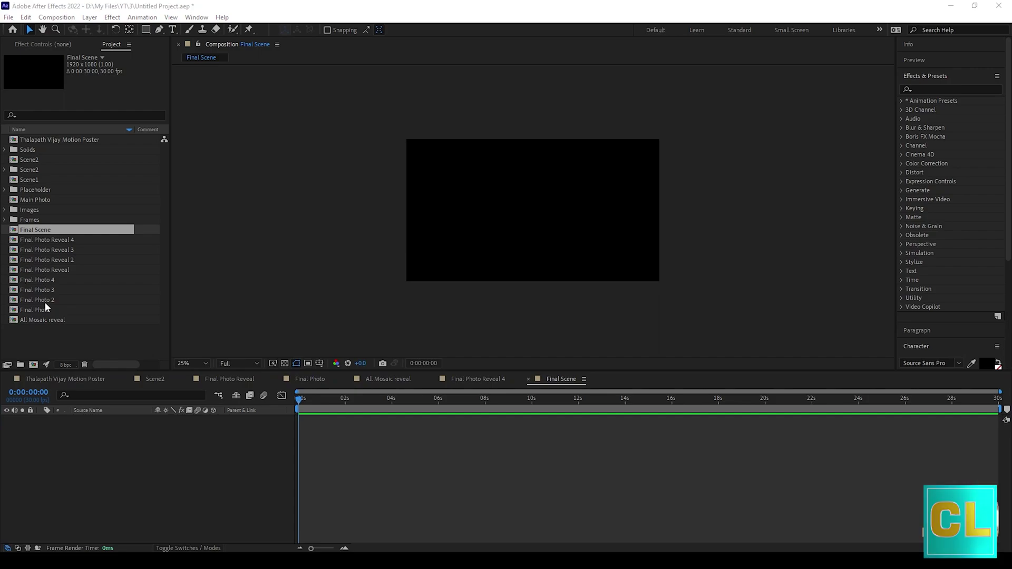
drag(50, 320, 62, 471)
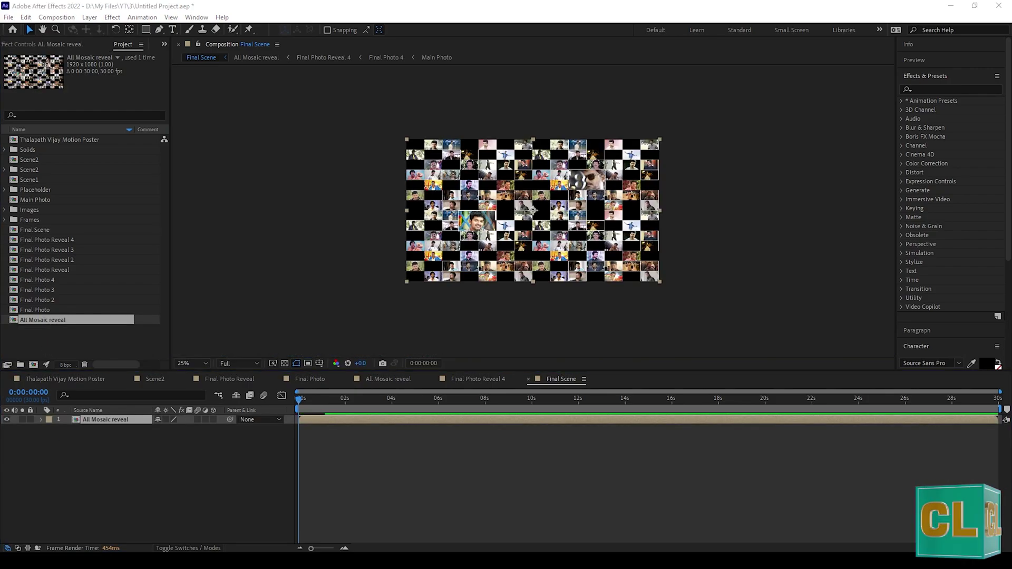
click(43, 310)
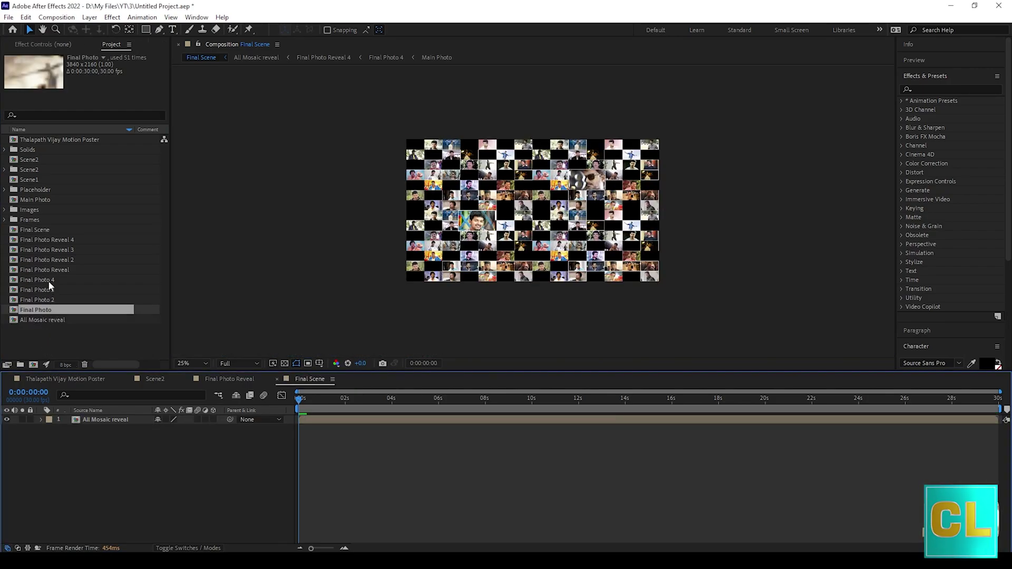
Place Main Photo above All Mosaic reveal in Final Scene, with the layer starting at 0:00:02:16
click(50, 230)
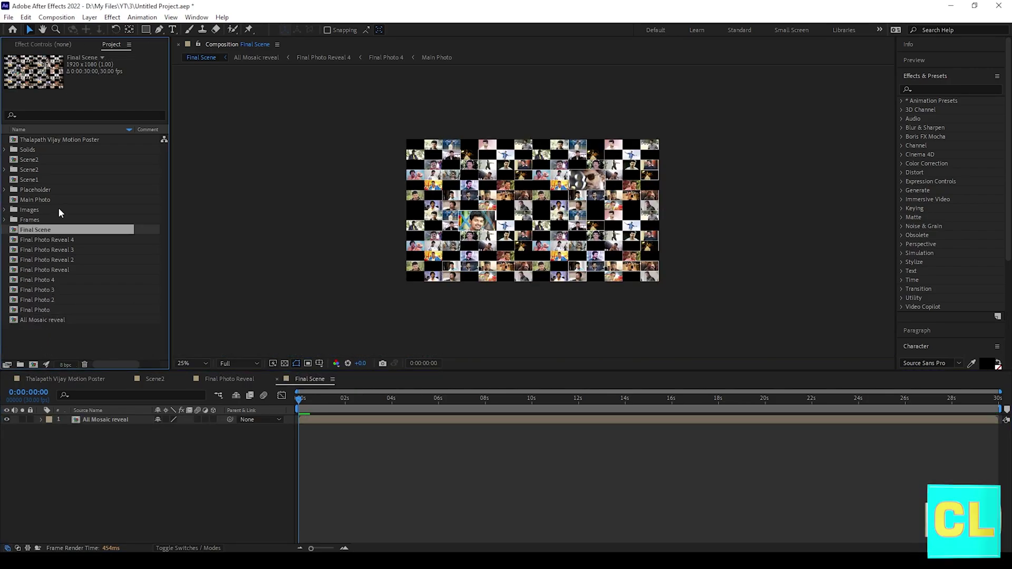
drag(55, 200, 117, 420)
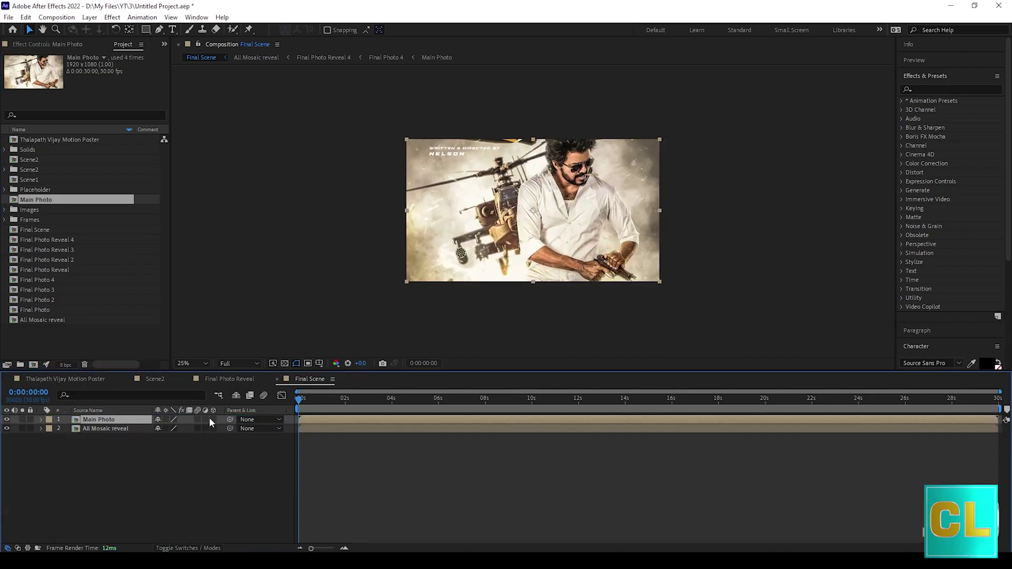
click(6, 419)
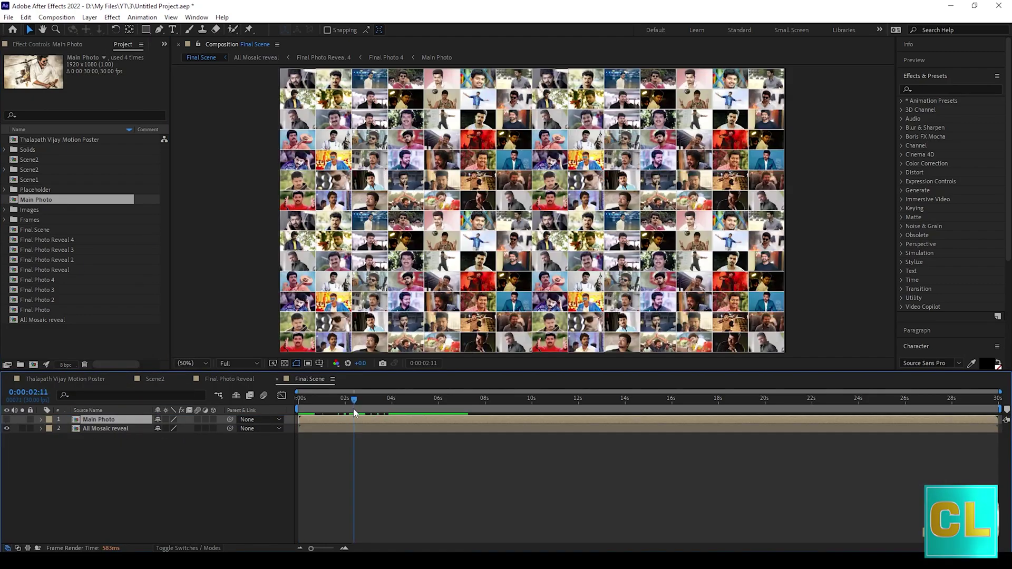
drag(353, 411, 359, 416)
key([)
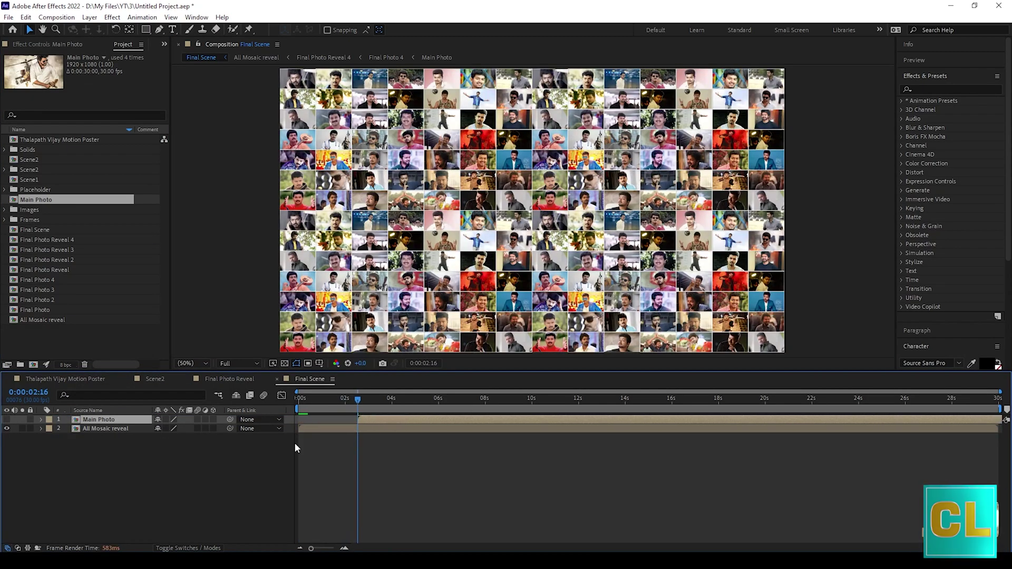
Keyframe Main Photo's opacity from 0% at 0:00:02:16 to 100% at 0:00:03:29 and preview the fade-in
key(t)
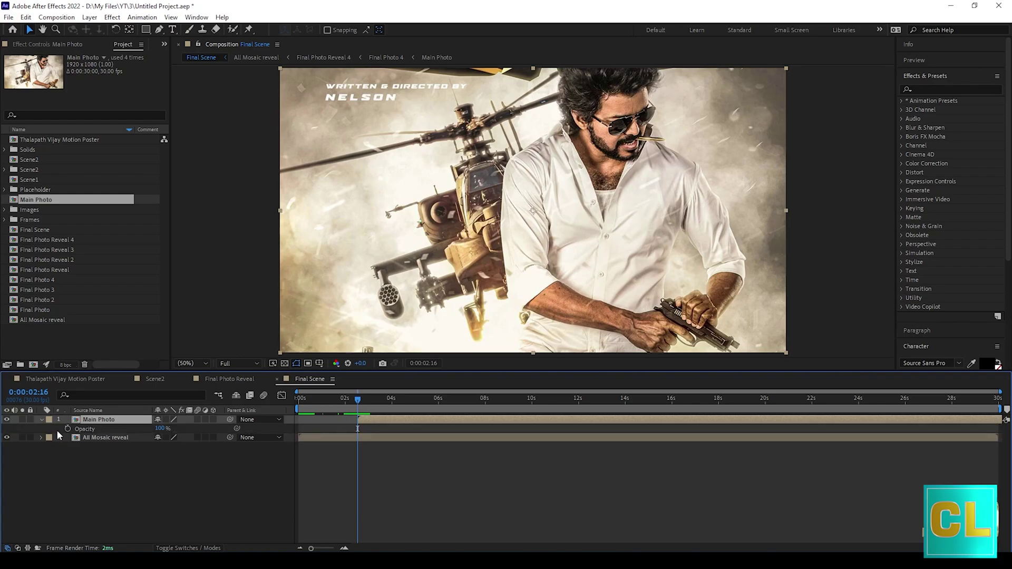
click(67, 428)
click(159, 428)
text(0)
key(Return)
click(390, 400)
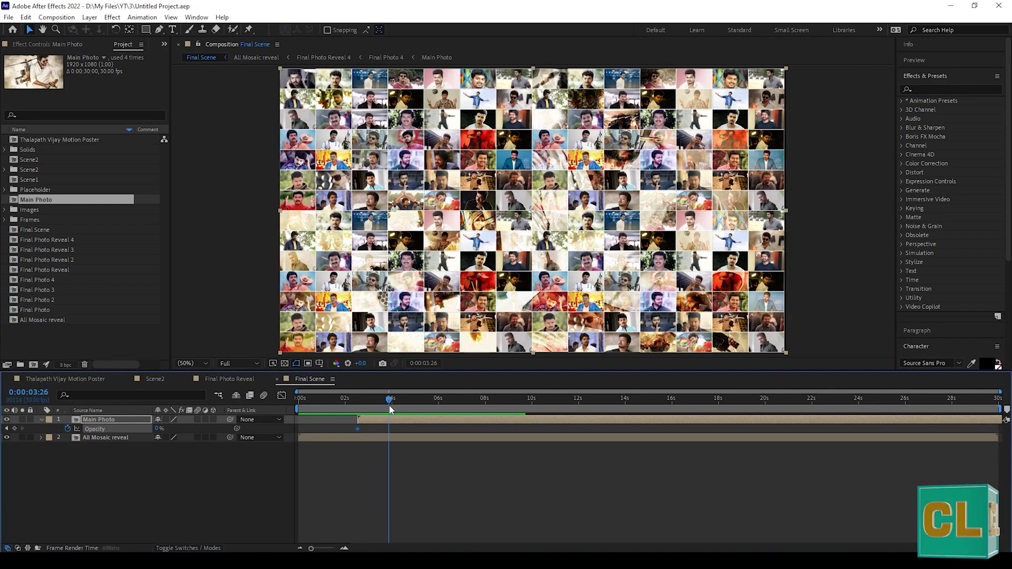
click(158, 429)
key(Return)
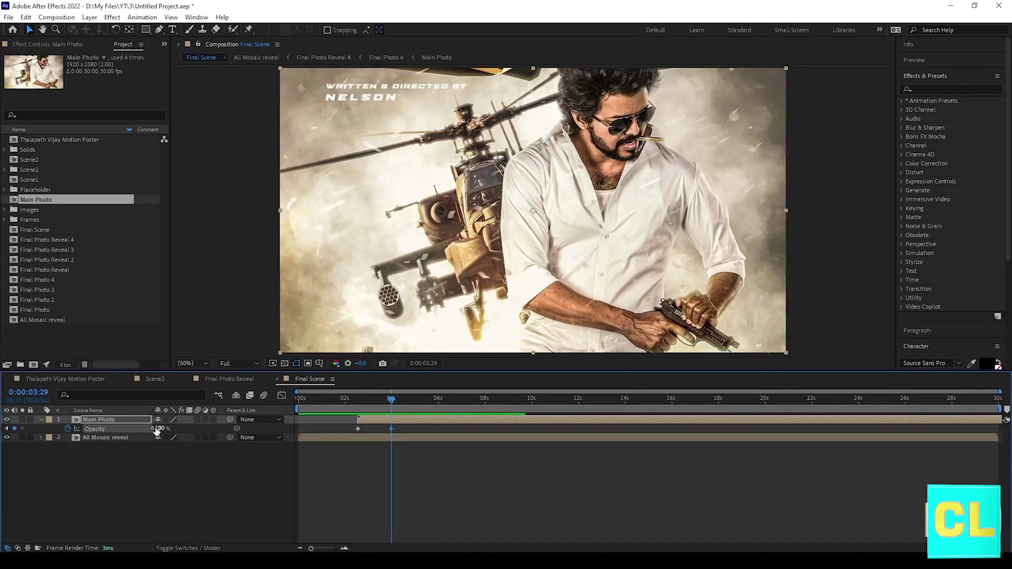
click(201, 469)
drag(311, 548, 326, 549)
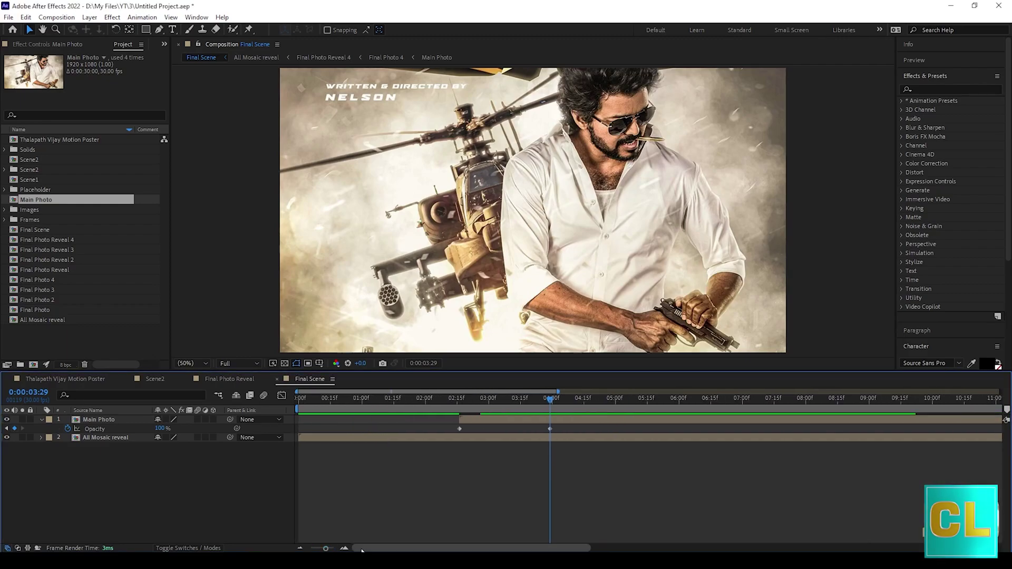
click(429, 399)
key(space)
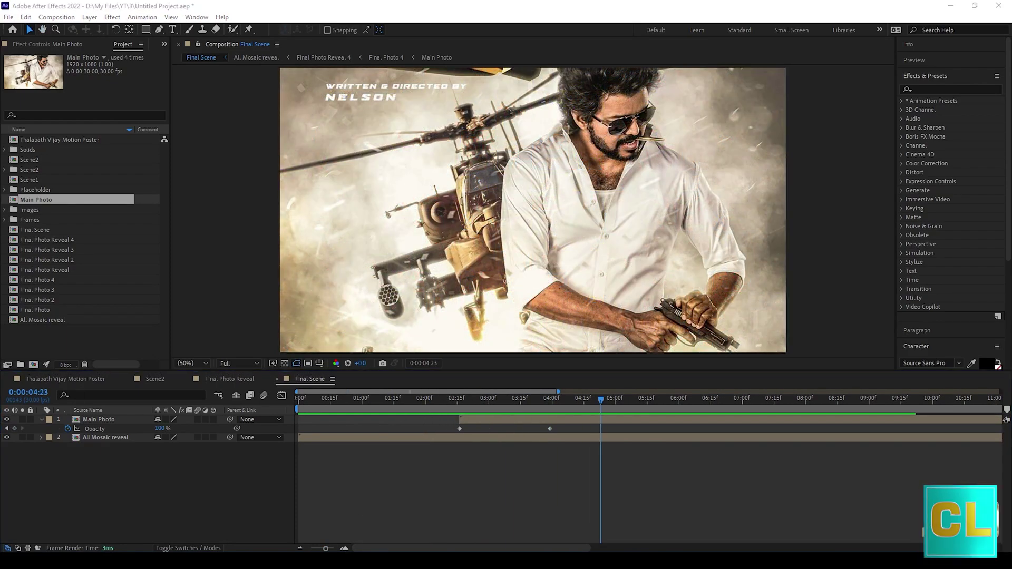
Create a 1920 x 1080 white solid in Final Scene and place it beneath All Mosaic reveal
click(324, 399)
right_click(141, 494)
mouse_move(184, 366)
click(300, 392)
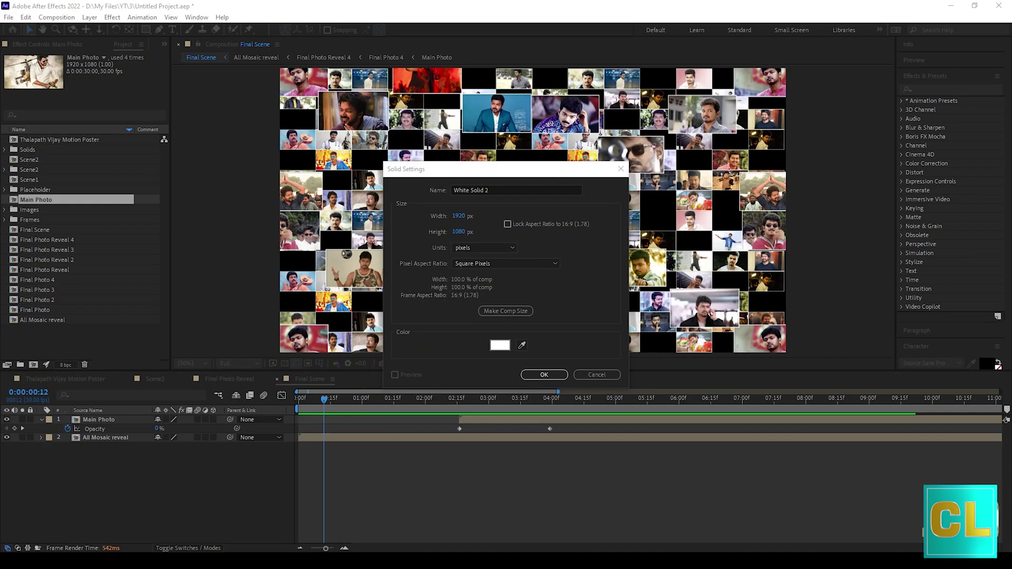
click(548, 375)
drag(126, 420, 127, 449)
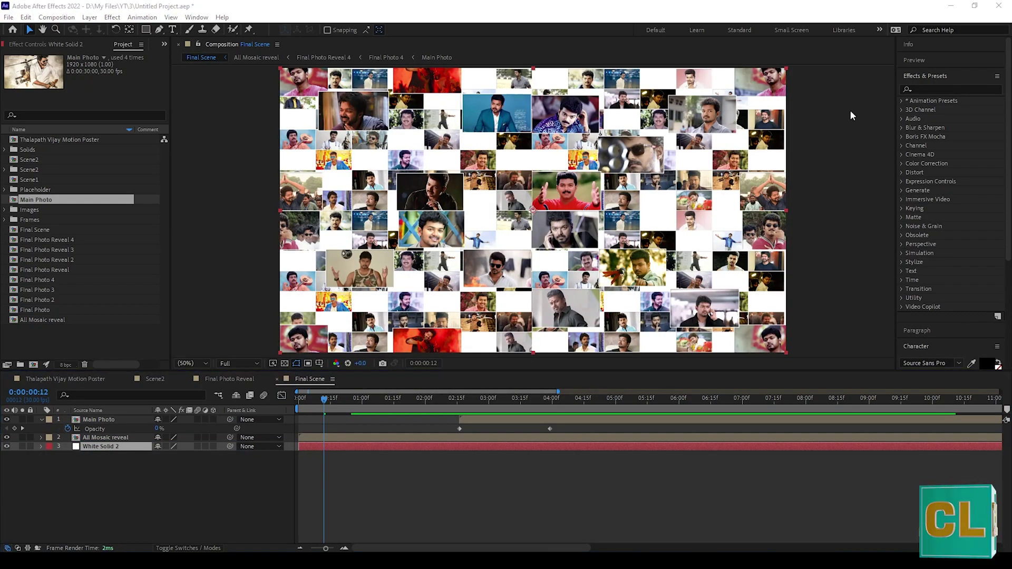
Apply a black-to-white radial Gradient Ramp to White Solid 2, starting at -2320, -1984 and ending at 2184, 1384
click(950, 90)
text(ramp)
drag(954, 110, 140, 447)
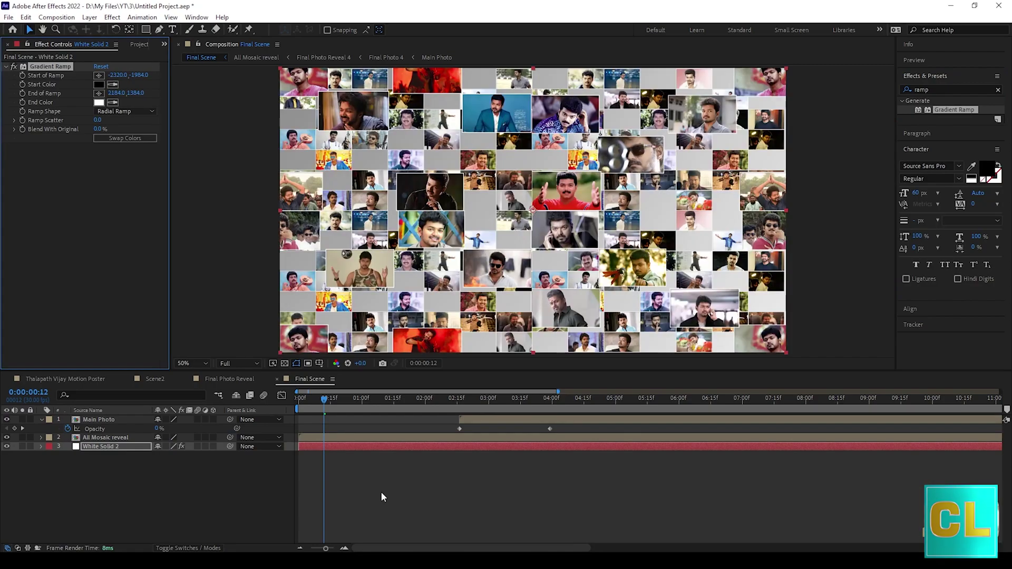
Add a 35 mm two-node camera to Final Scene and make Main Photo and All Mosaic reveal 3D layers
right_click(179, 518)
mouse_move(243, 391)
click(337, 442)
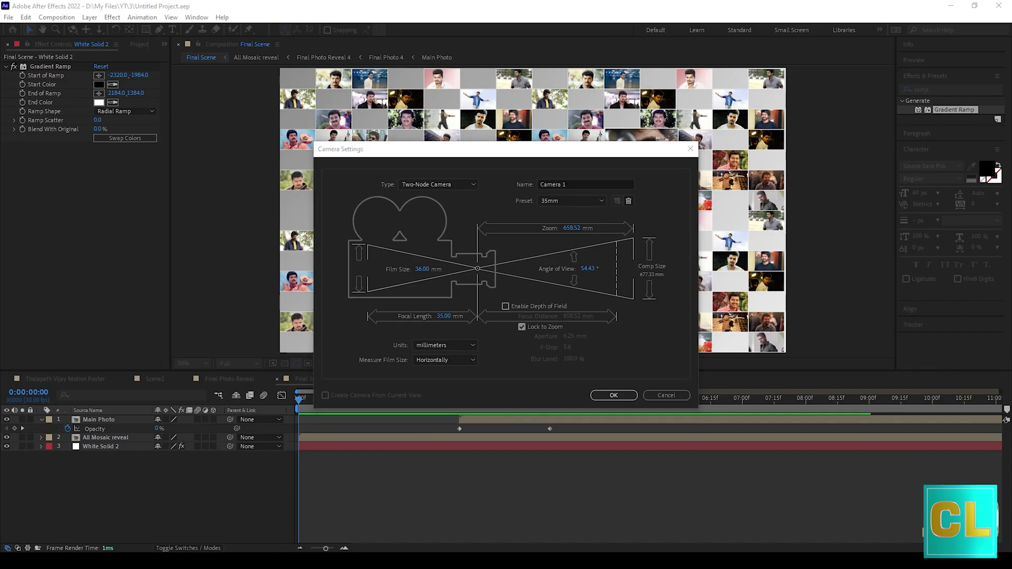
click(613, 395)
click(587, 329)
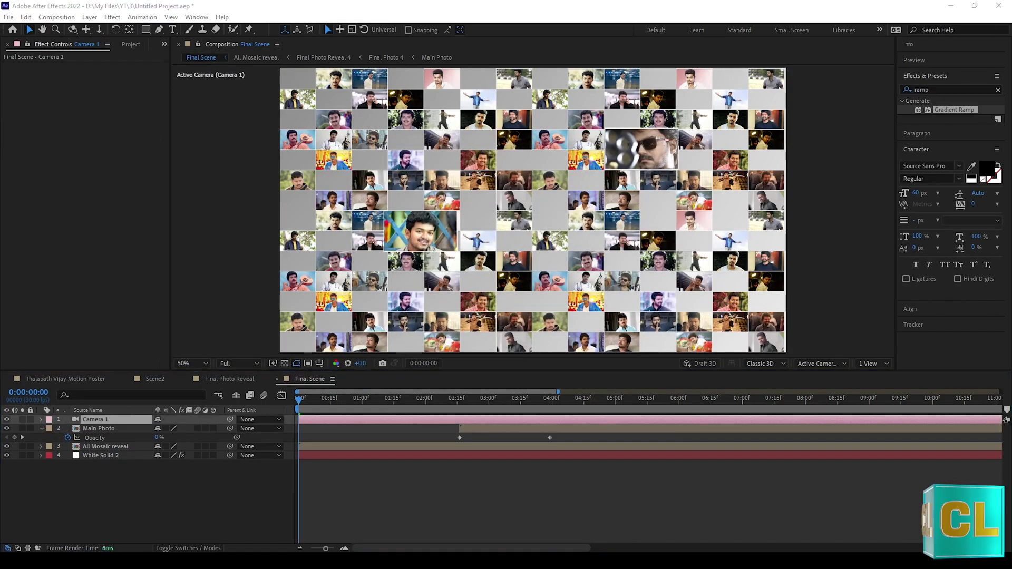
click(41, 429)
click(213, 429)
click(212, 437)
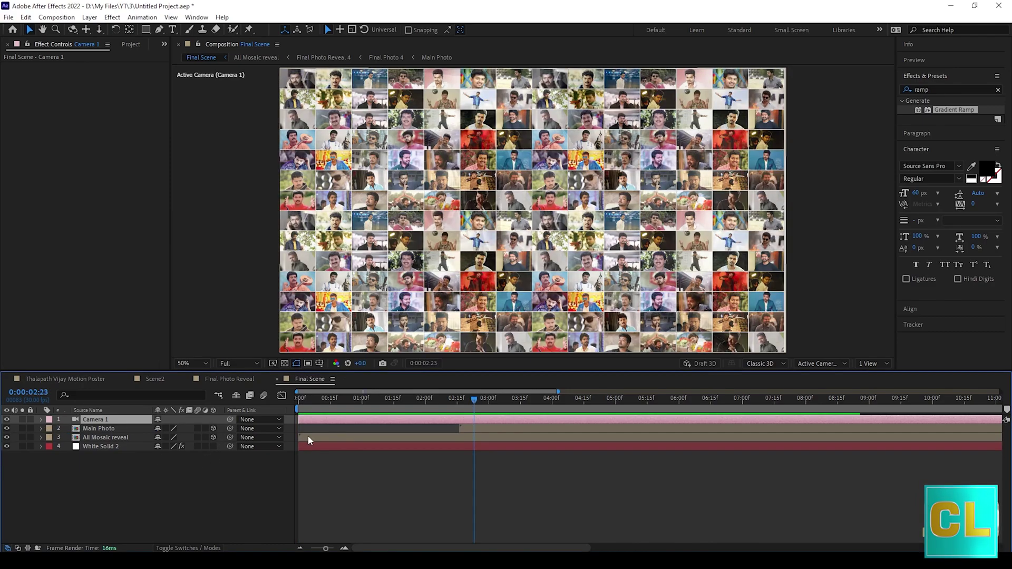
Keyframe Camera 1's position from 960, 540, -965.7 at the composition start to 960, 540, -1866.7 at 0:00:02:23
key(p)
click(67, 429)
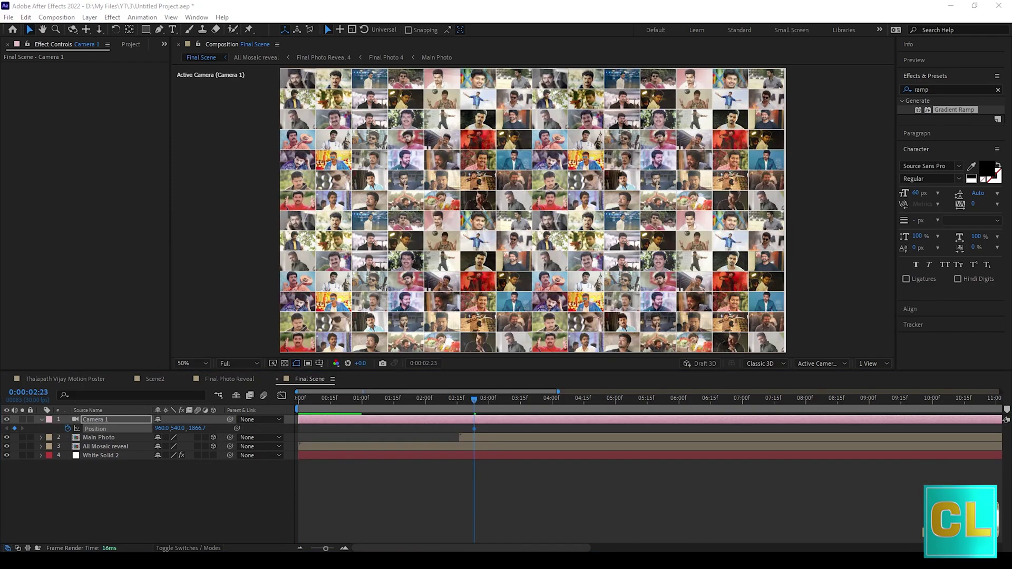
key(Home)
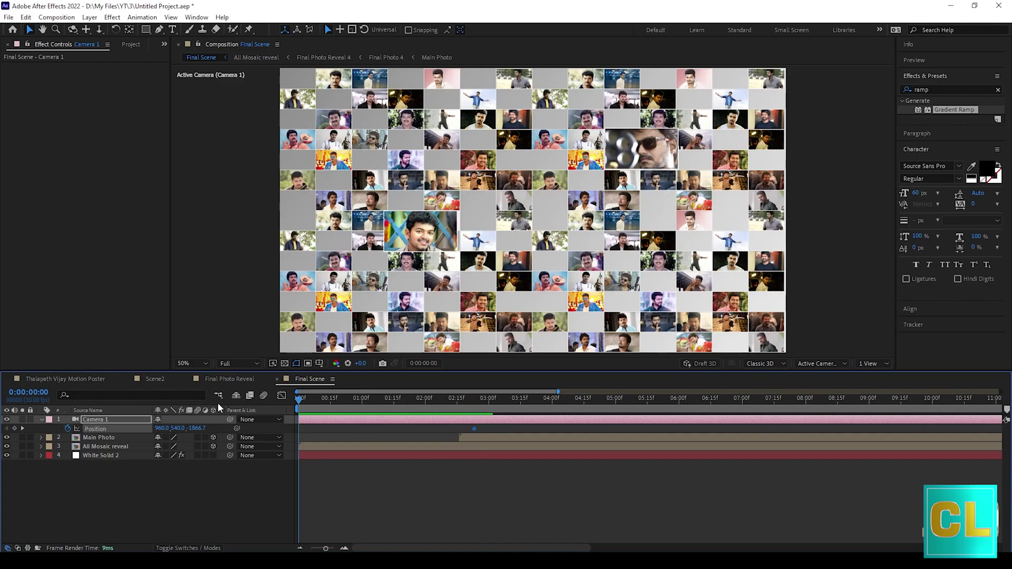
drag(196, 431, 653, 458)
click(470, 509)
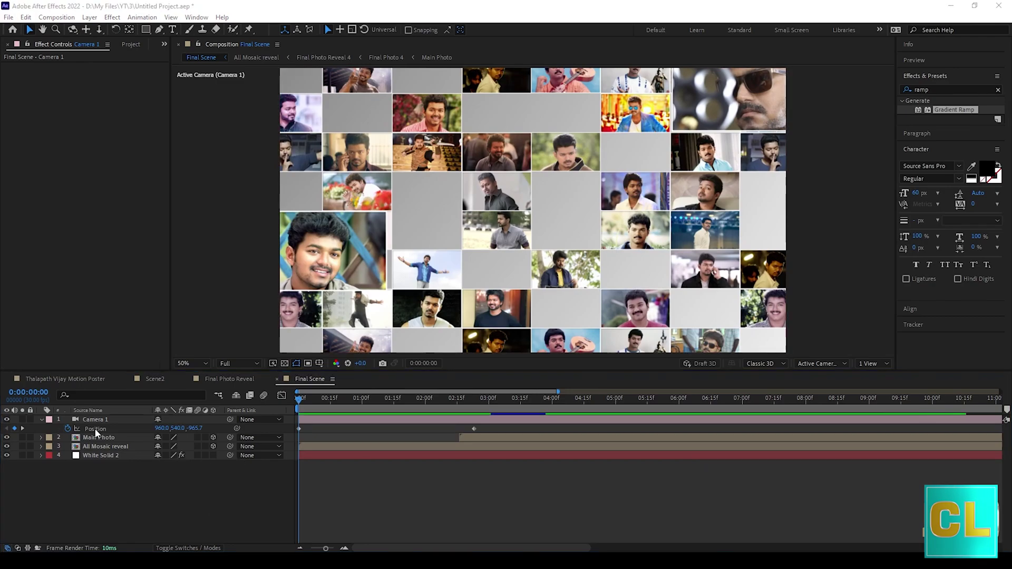
Turn on Collapse Transformations for the Main Photo and All Mosaic reveal layers
click(47, 420)
click(42, 420)
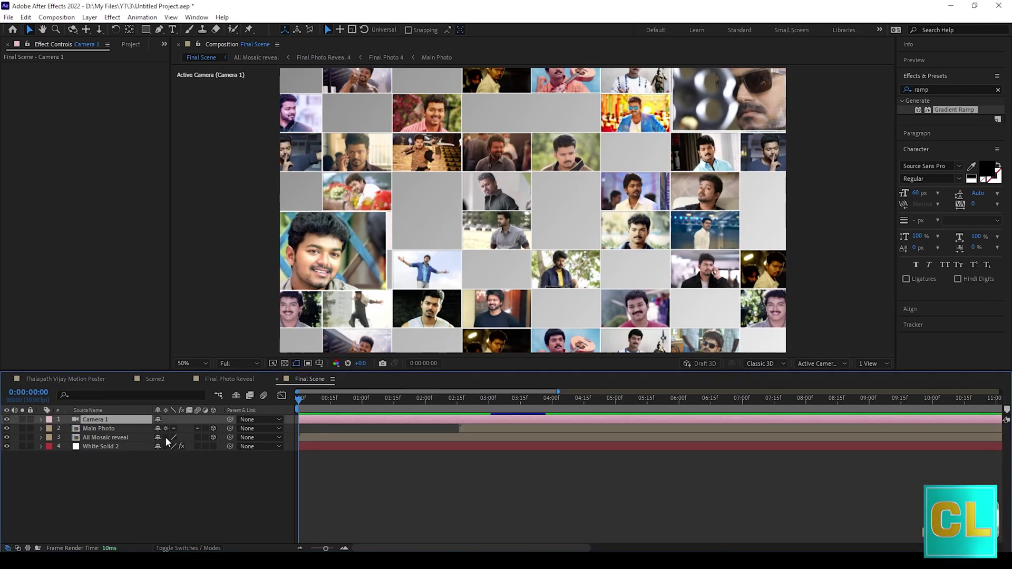
click(165, 437)
Keyframe Camera 1's Z rotation from -10° at the composition start to 0° at the second position keyframe, 0:00:02:23
click(40, 420)
click(68, 483)
click(170, 482)
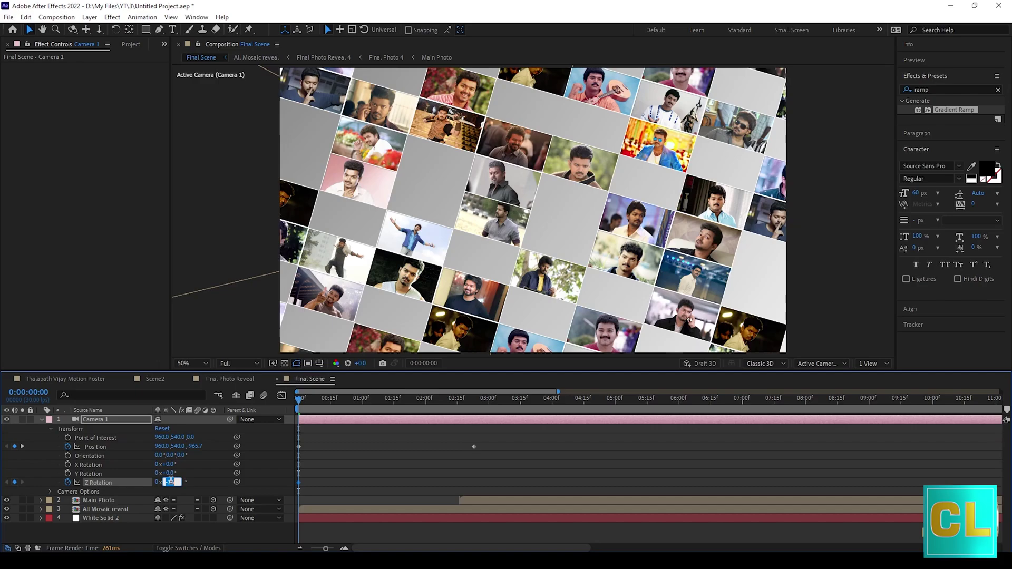
text(-10)
key(Return)
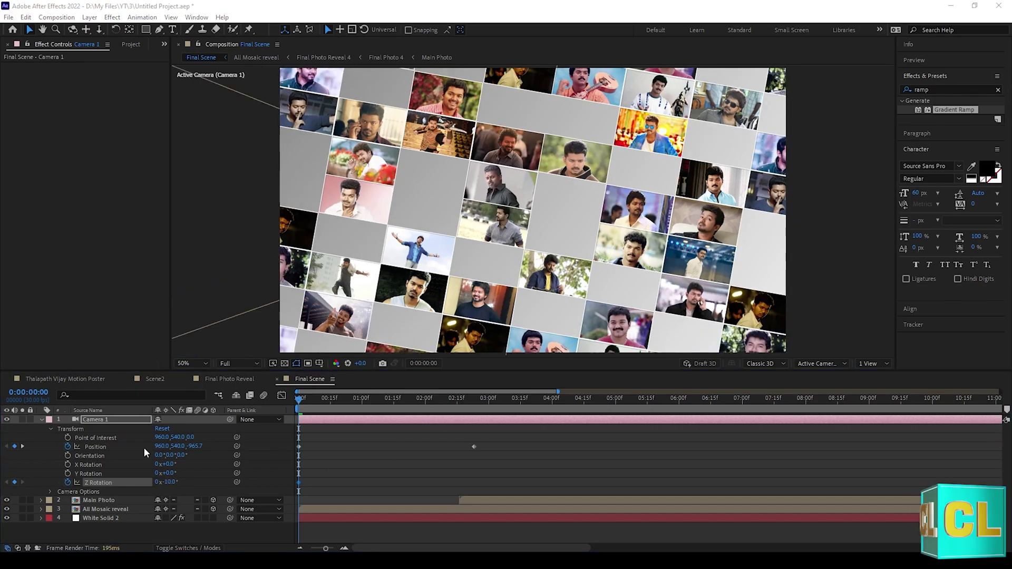
click(23, 447)
click(171, 482)
text(0)
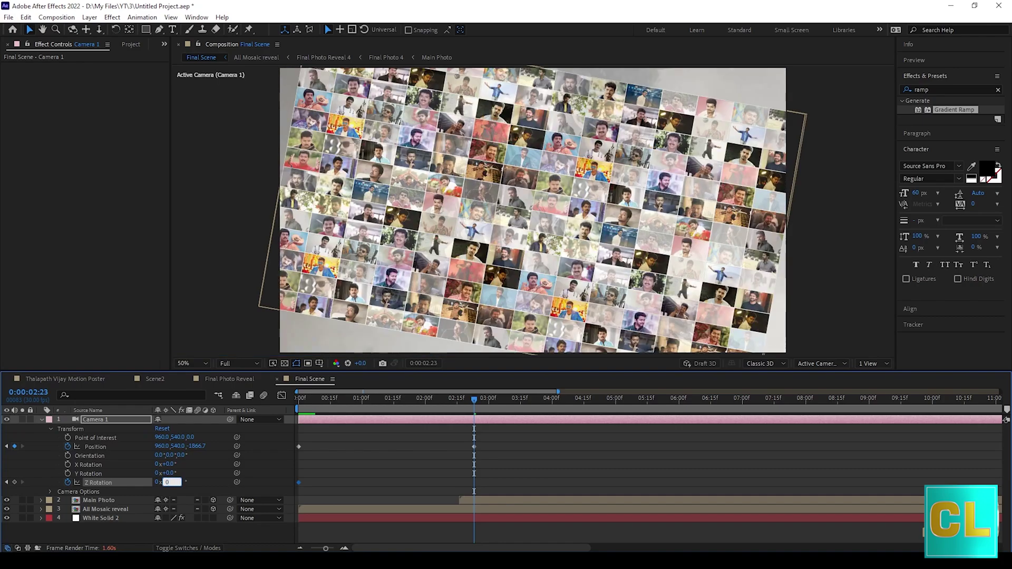
key(Return)
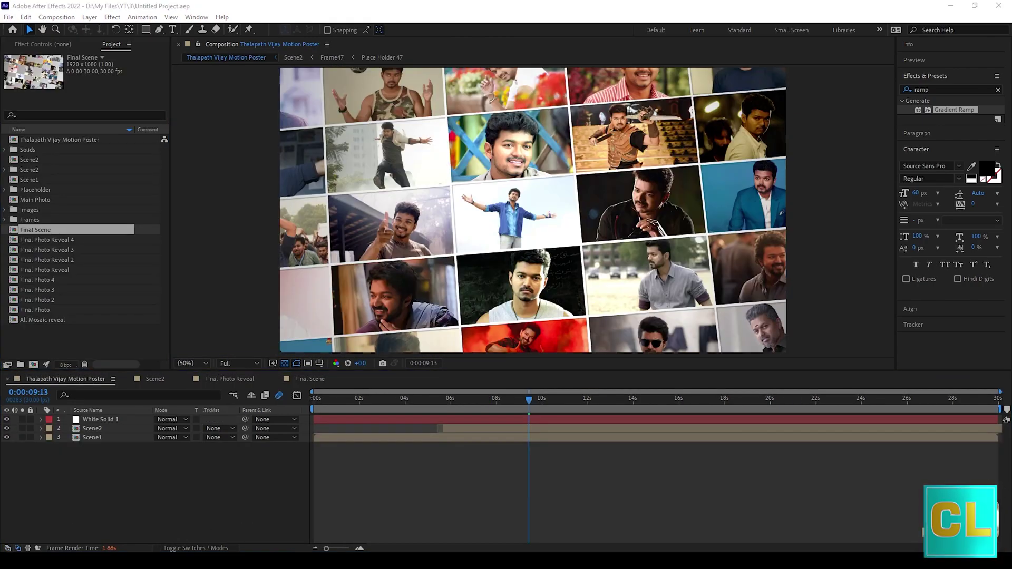
Place Final Scene beneath White Solid 1 in the Thalapath Vijay Motion Poster composition, starting at 0:00:10:14, and keyframe the solid's opacity at 0%
drag(56, 231, 608, 427)
drag(528, 400, 374, 413)
click(549, 401)
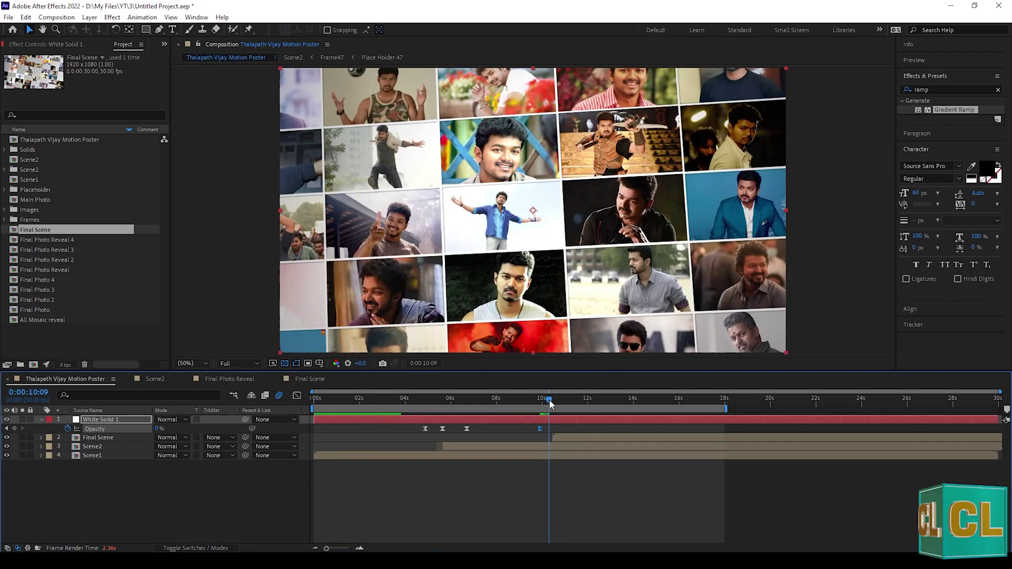
Move White Solid 1's last 0% opacity keyframe closer to Final Scene's start and set its opacity to 100% at 0:00:10:14
drag(556, 399, 551, 401)
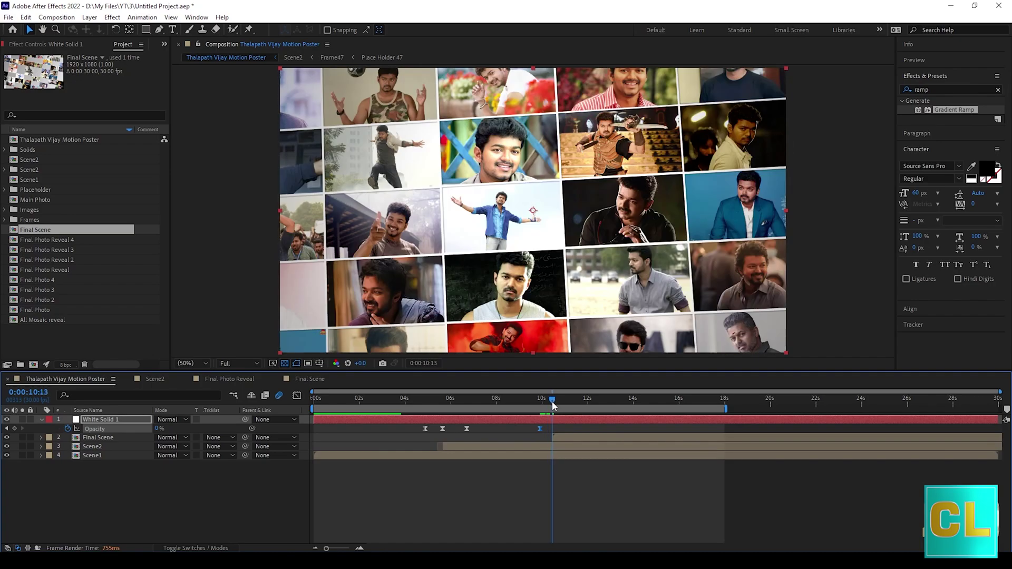
key(=)
key(=)
click(658, 399)
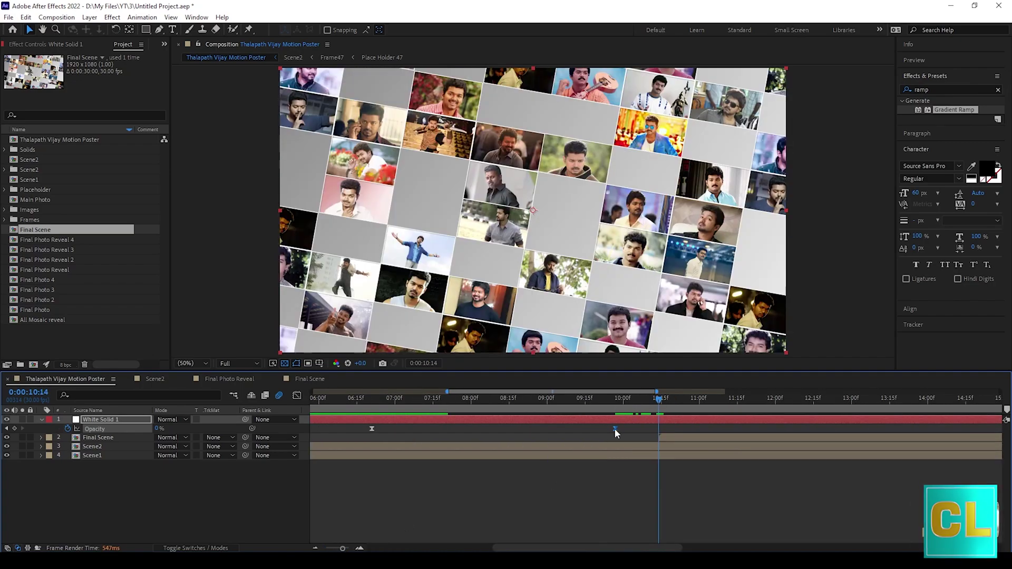
drag(615, 429, 680, 402)
click(158, 427)
text(100)
key(Return)
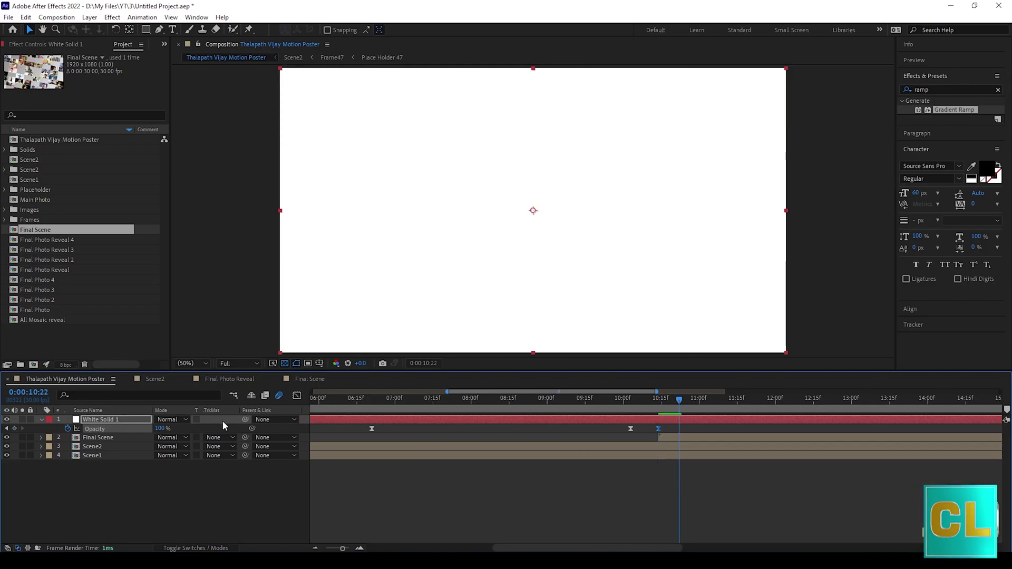
Set White Solid 1's opacity to 0% at 0:00:10:22 and move the keyframe before the white flash to 0:00:10:07
text(0)
key(Return)
click(642, 401)
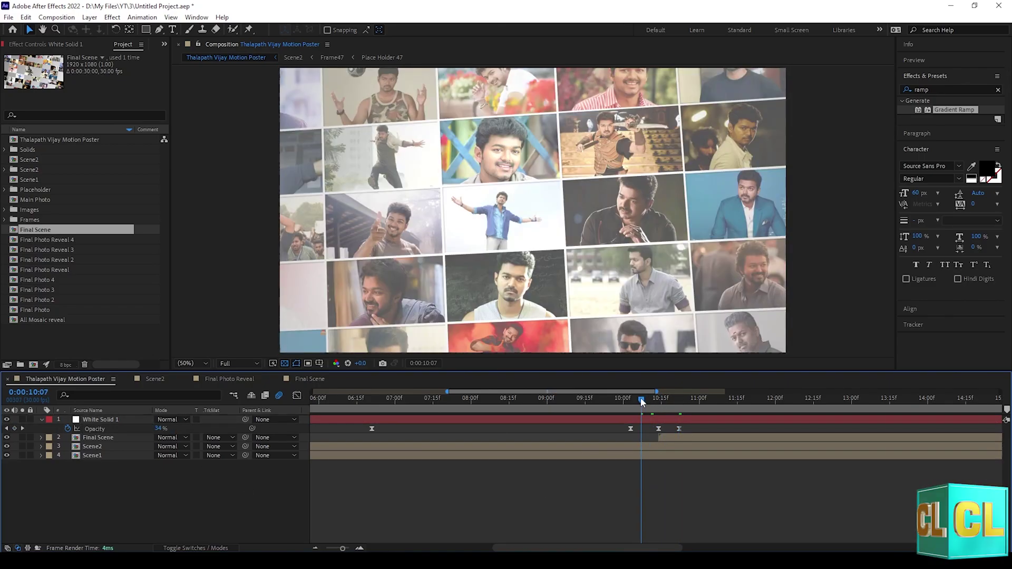
drag(631, 429, 642, 431)
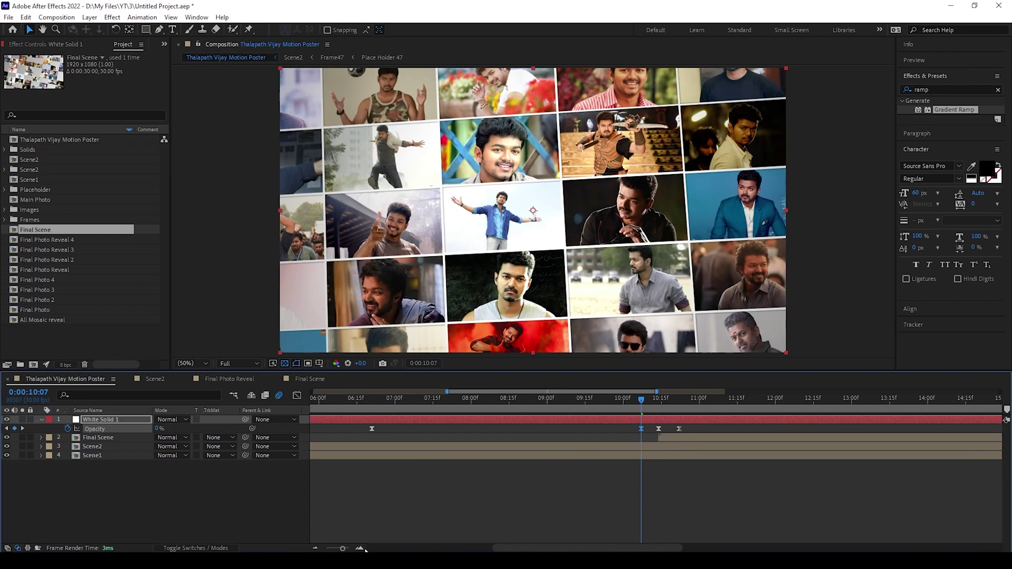